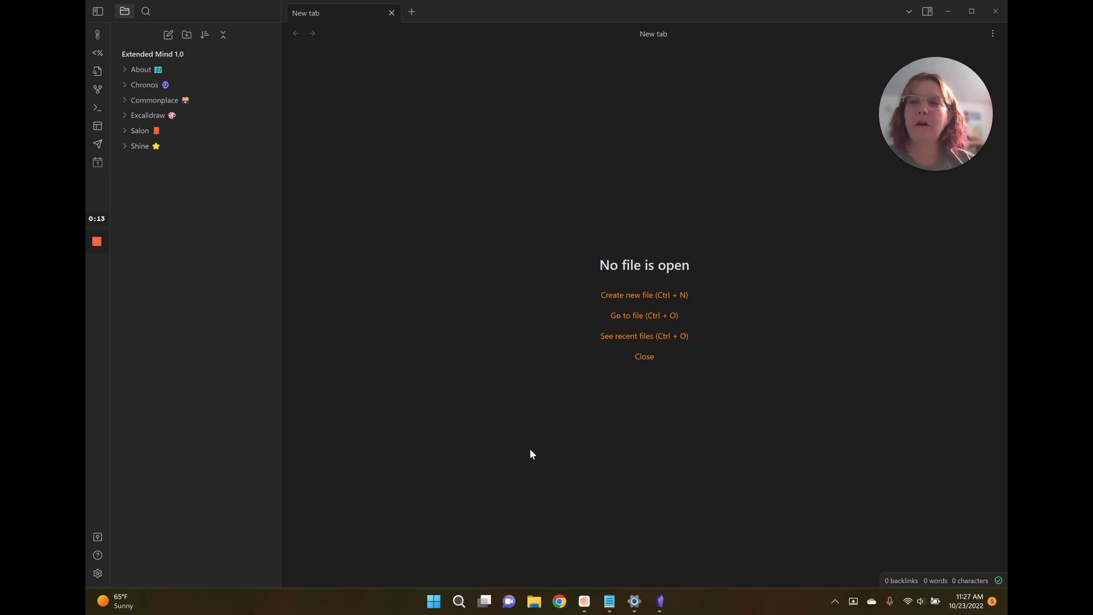
pyautogui.click(126, 150)
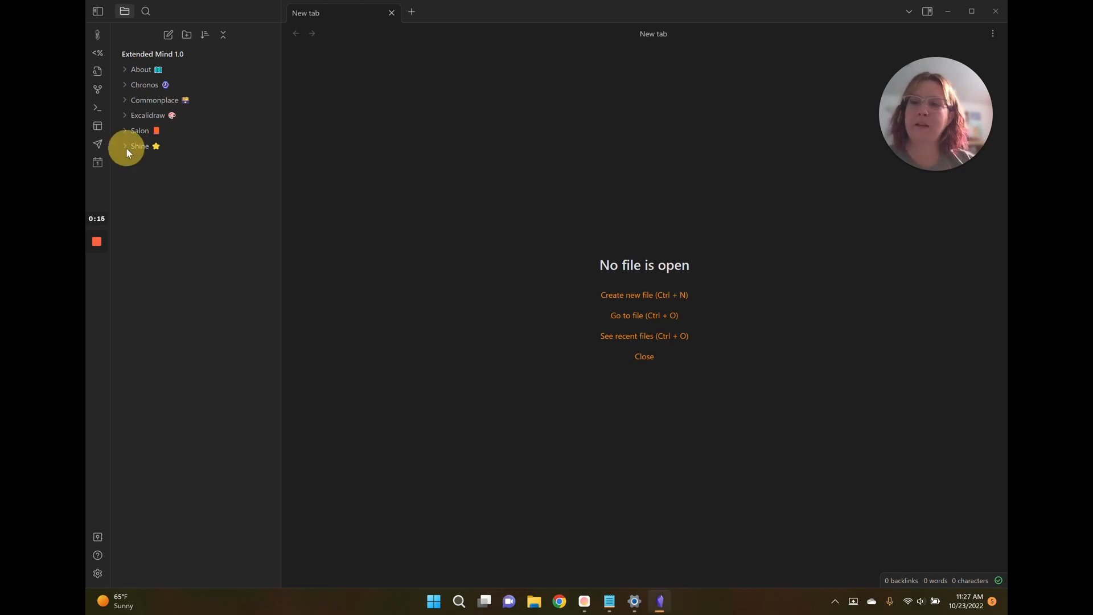
pyautogui.click(127, 150)
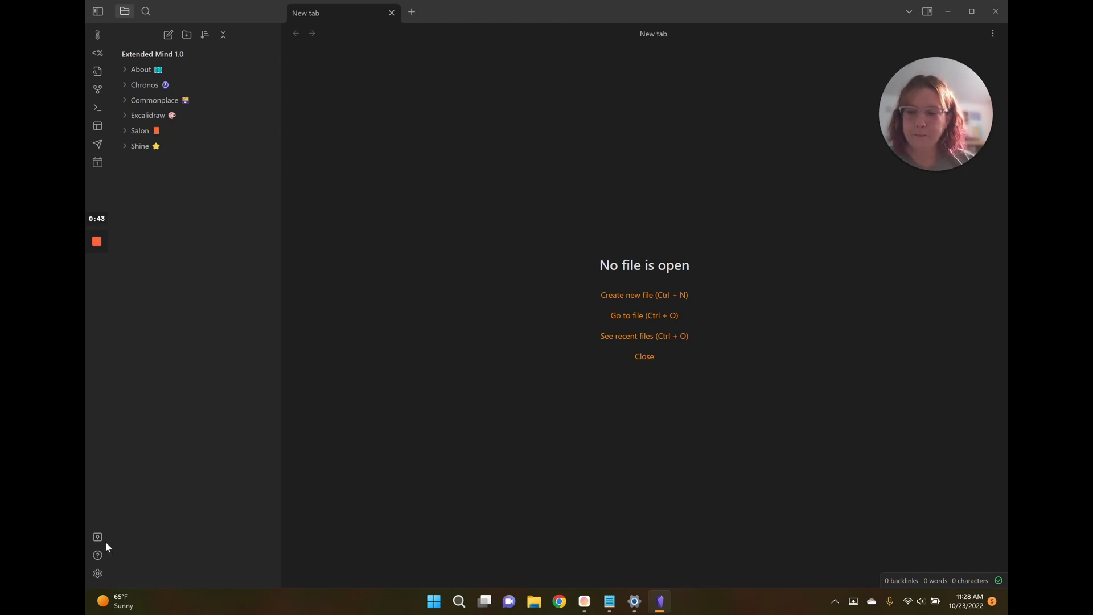
# - Search the community plugin catalogue for Readwise
pyautogui.click(96, 575)
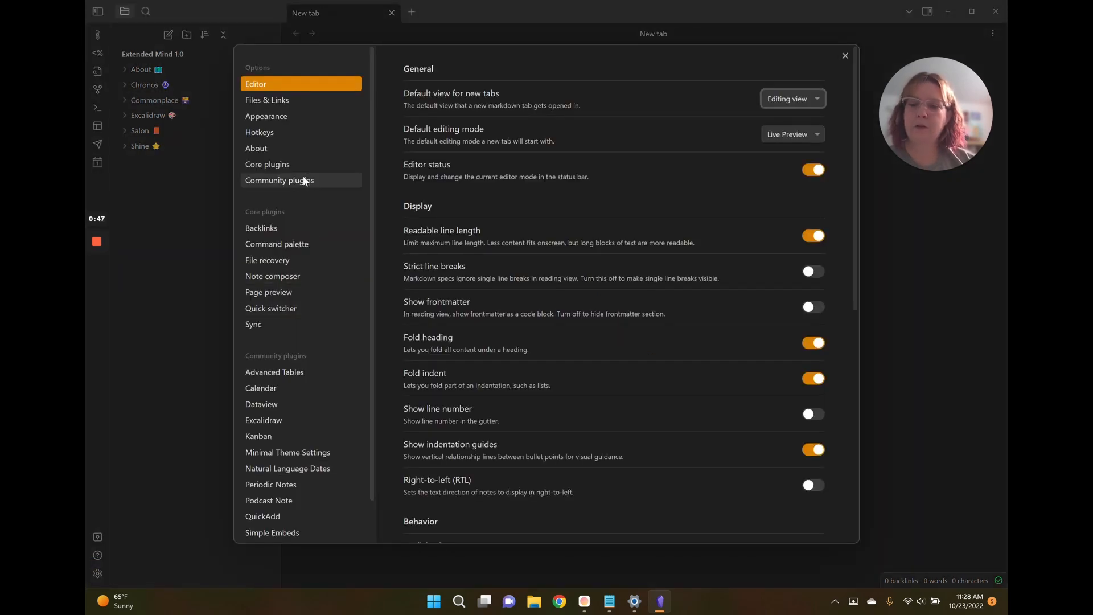
pyautogui.click(304, 178)
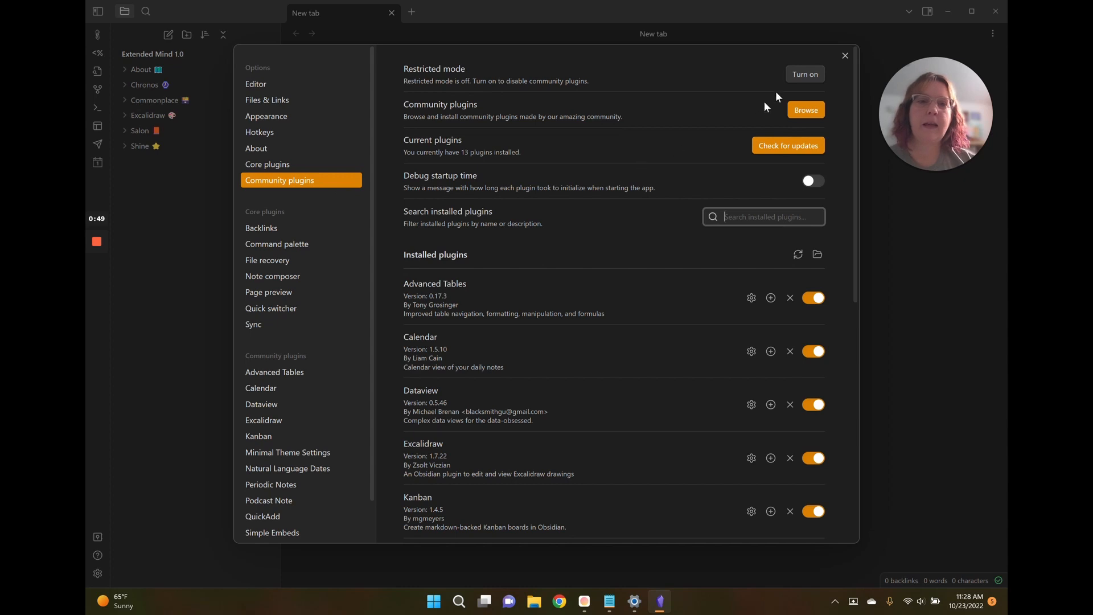
pyautogui.click(807, 112)
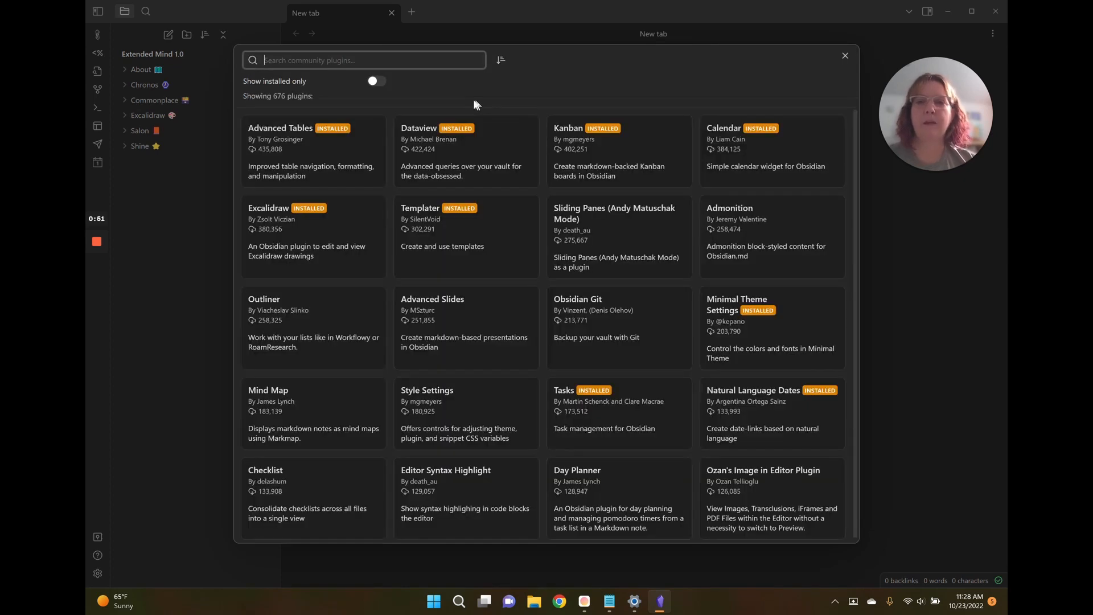
pyautogui.write('Readwise')
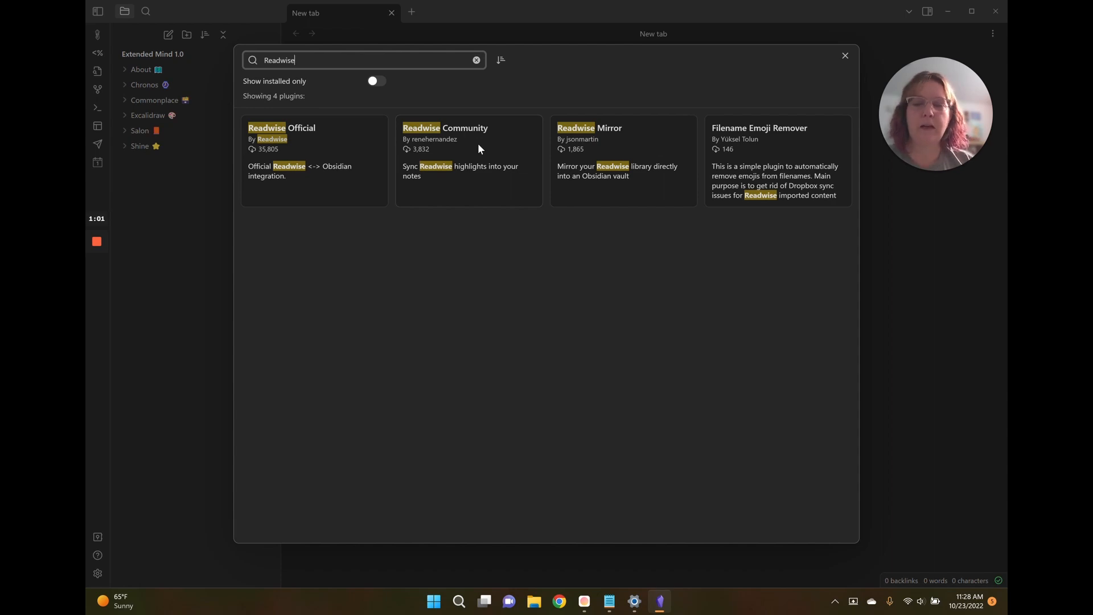
# - Install and enable the Readwise Official community plugin
pyautogui.click(314, 137)
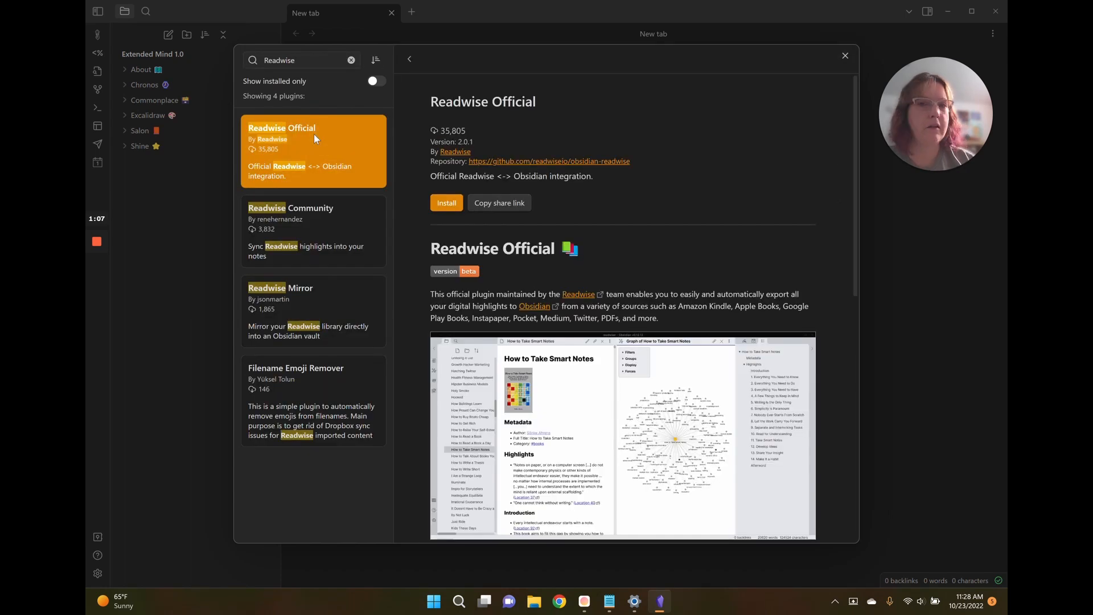
pyautogui.click(454, 204)
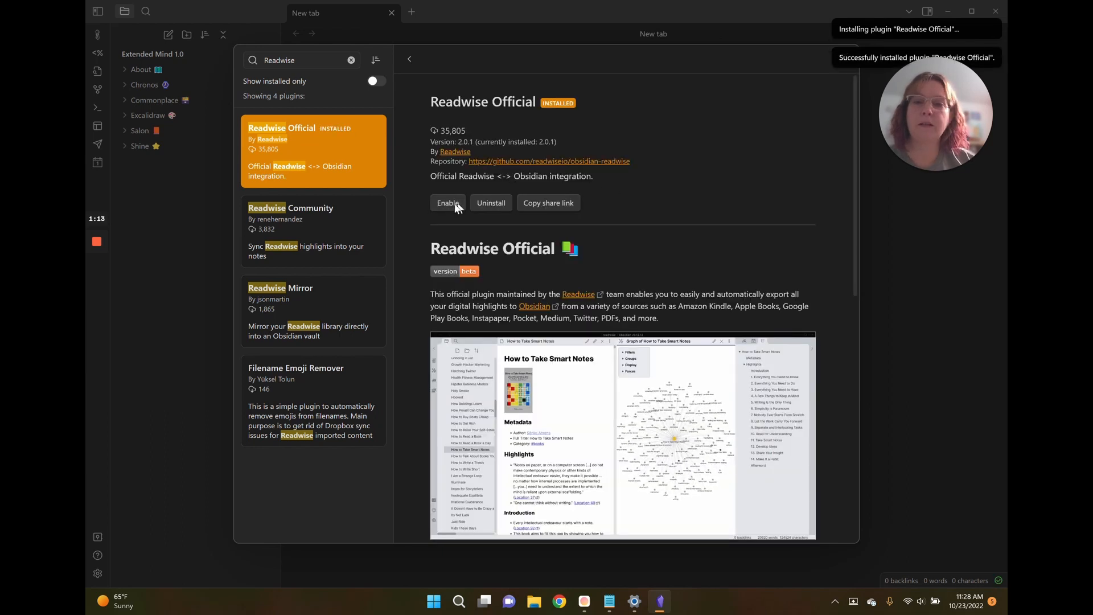
pyautogui.click(452, 205)
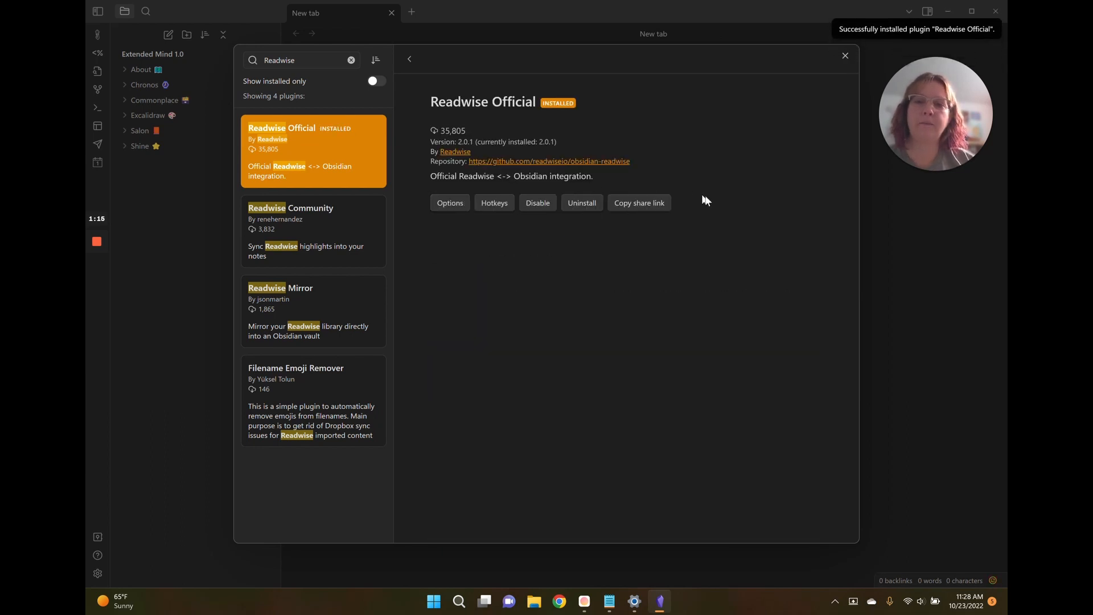
# - Open the Readwise Official plugin's options and connect Obsidian to Readwise
pyautogui.click(450, 203)
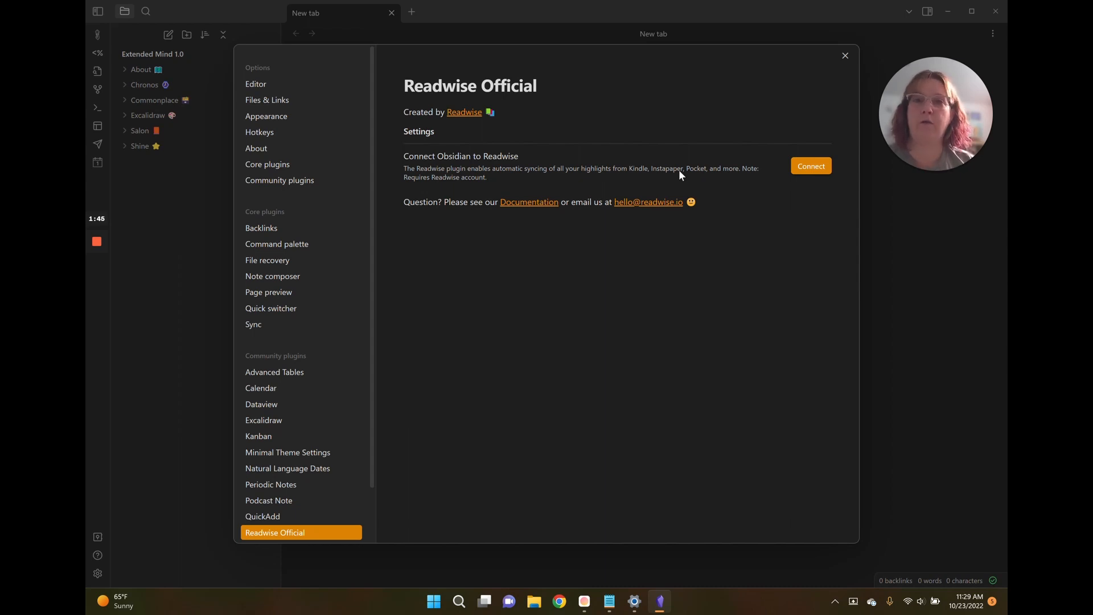
pyautogui.click(804, 171)
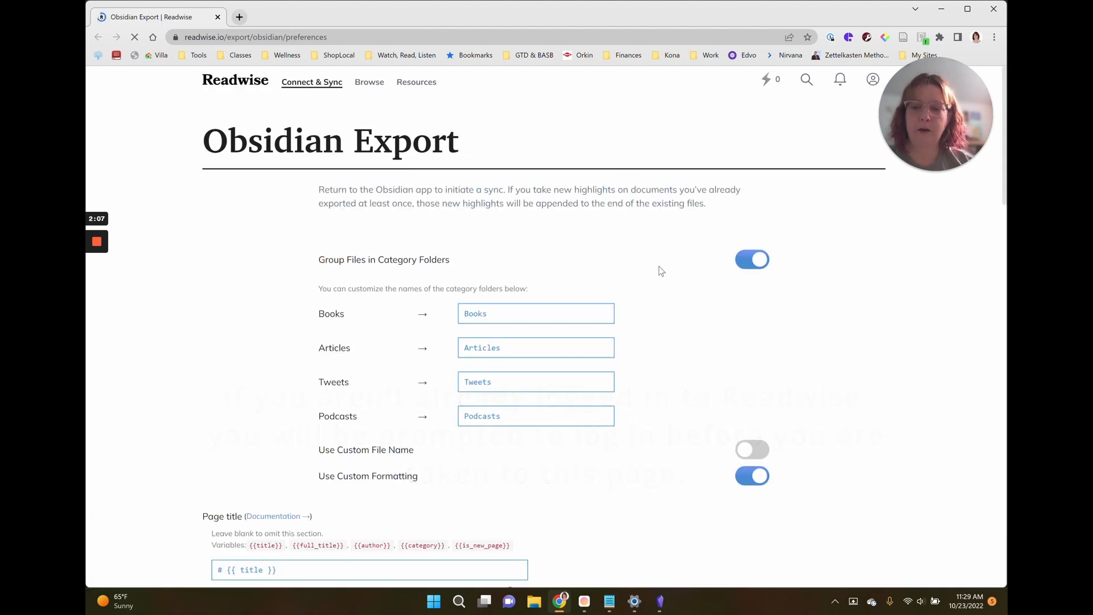
# - Review the Obsidian Export preferences, including the page title, metadata, highlight and YAML templates and the formatting preview
pyautogui.scroll(-4, 665, 342)
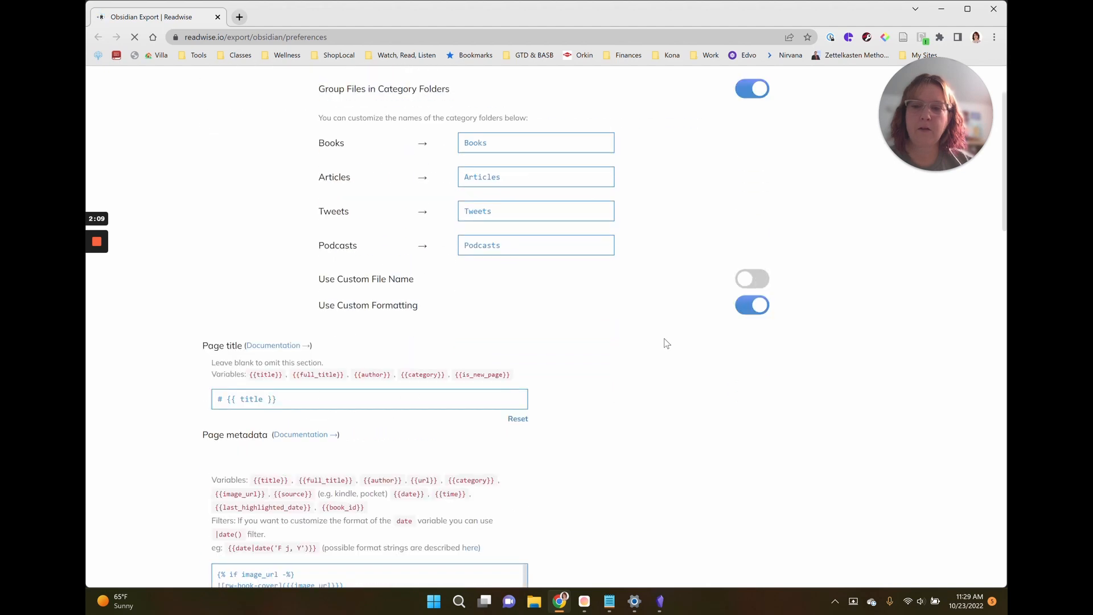
pyautogui.scroll(-7, 666, 343)
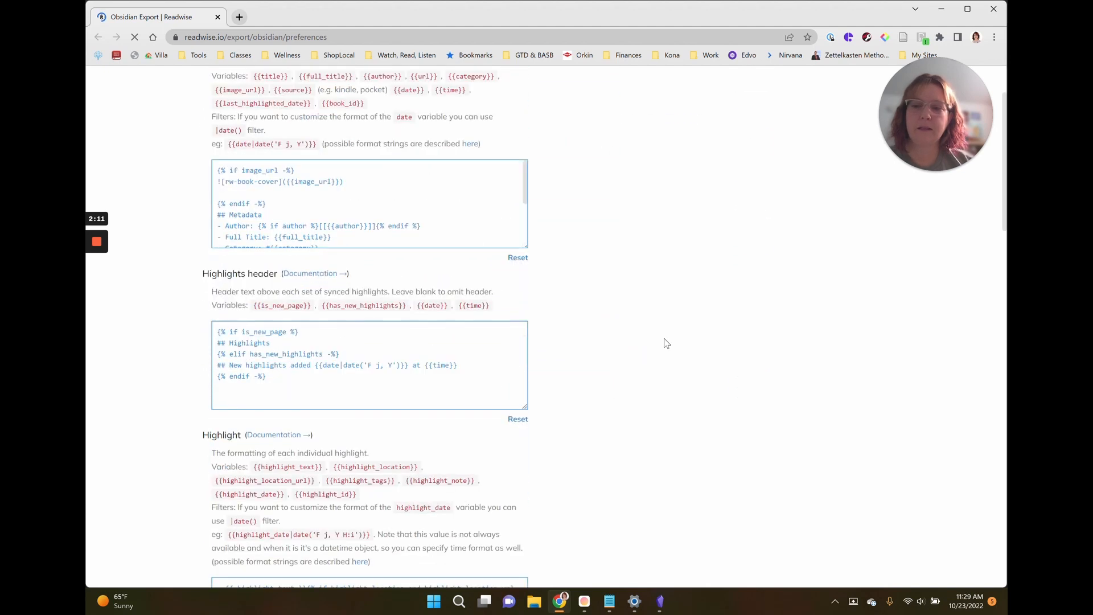
pyautogui.scroll(-9, 666, 342)
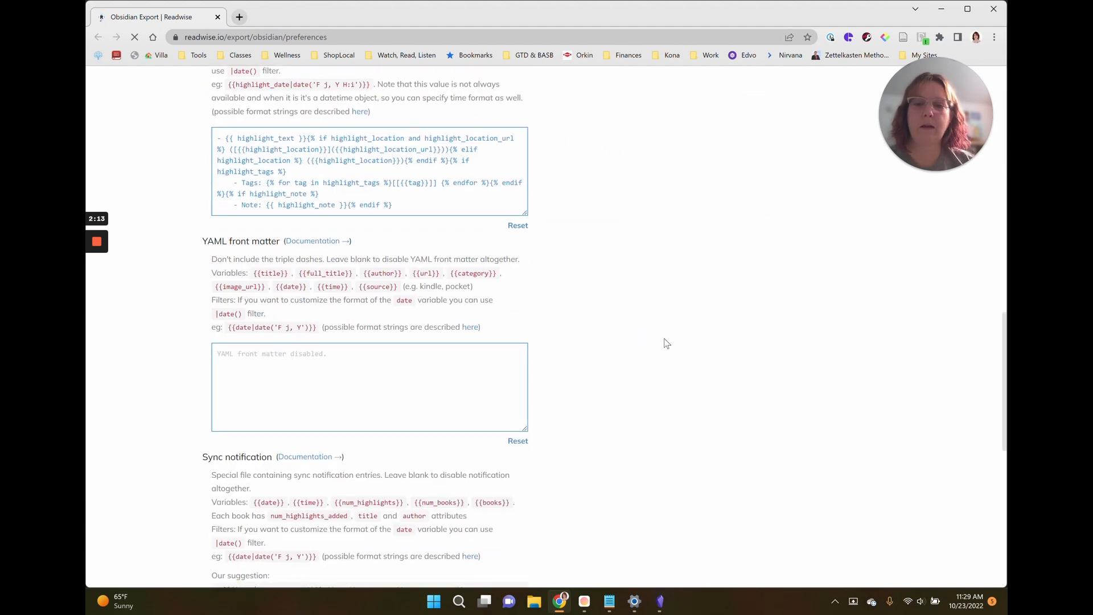
pyautogui.scroll(16, 666, 343)
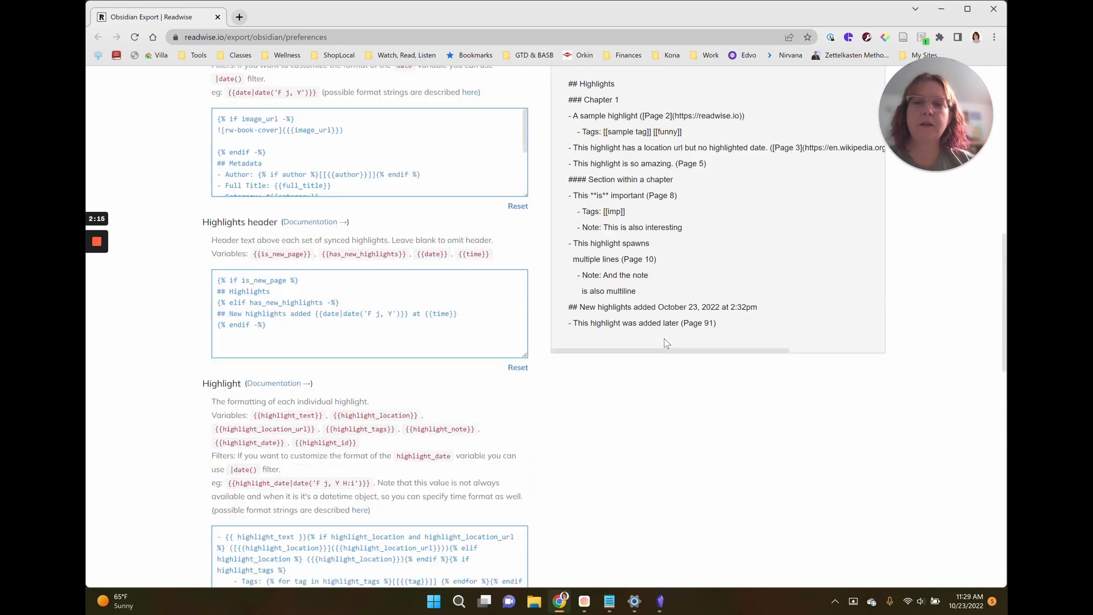
pyautogui.scroll(2, 666, 343)
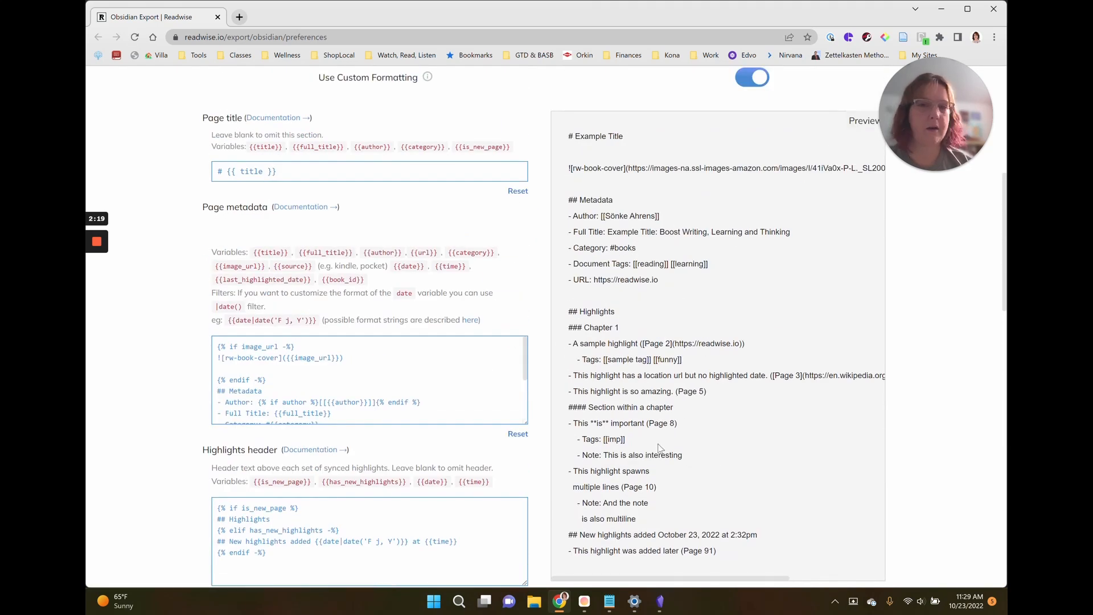
pyautogui.scroll(-3, 659, 447)
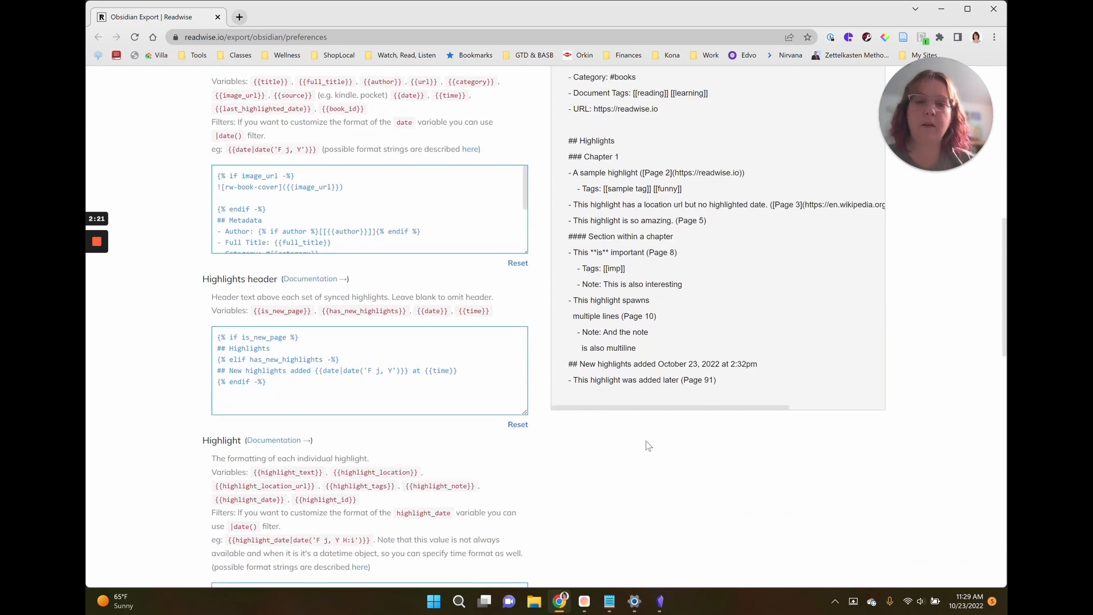
pyautogui.scroll(-3, 648, 445)
pyautogui.scroll(6, 641, 461)
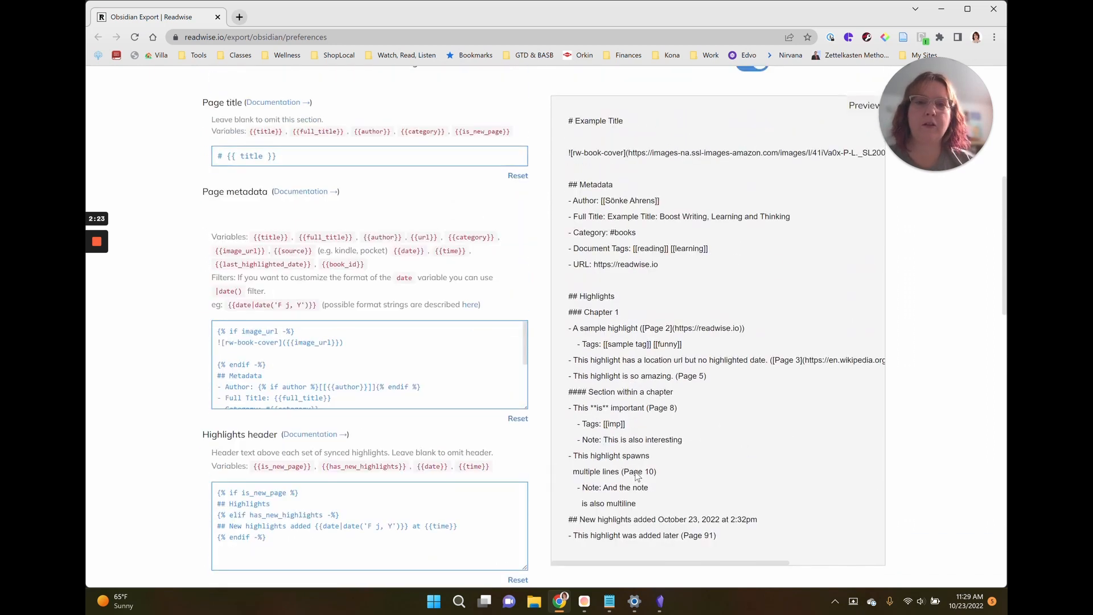
pyautogui.scroll(1, 636, 476)
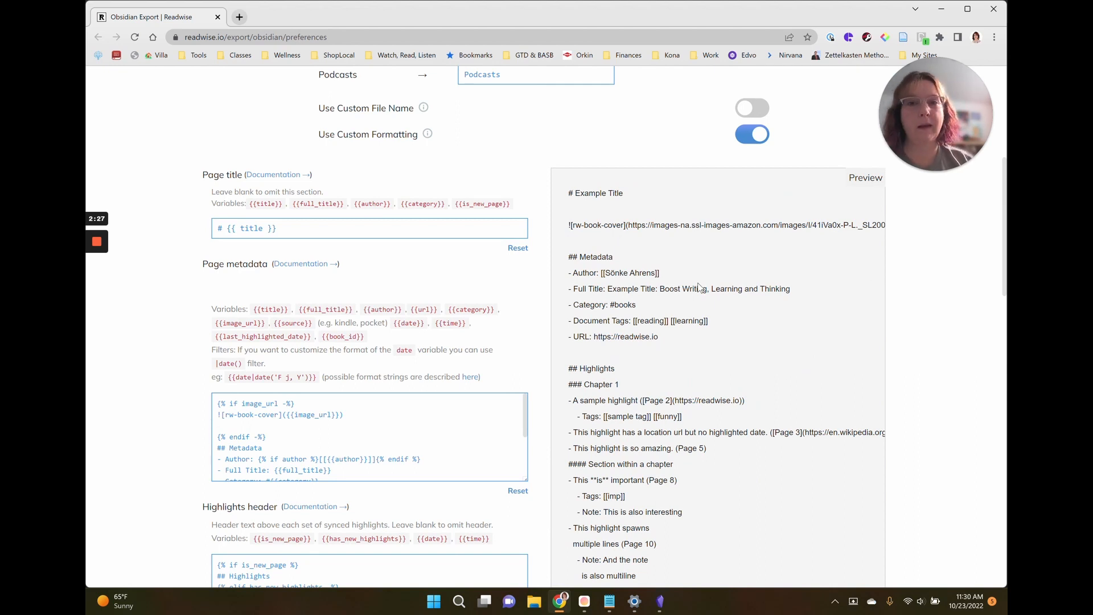
# - Turn on Use Custom File Name and bring up the Readwise Final Settings document in a reduced Notepad window over the browser
pyautogui.click(753, 109)
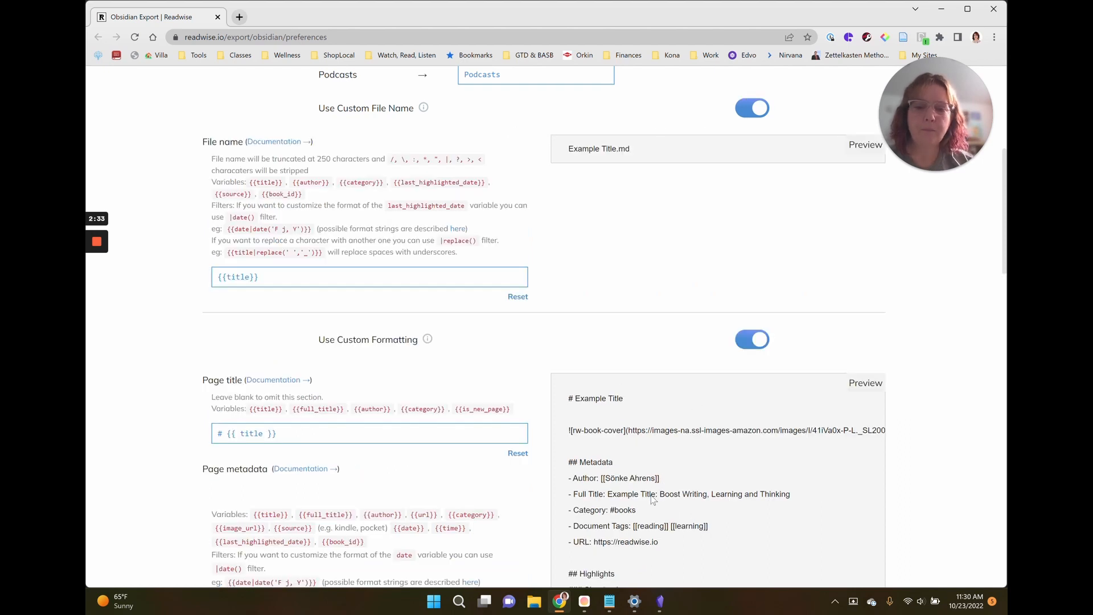
pyautogui.moveTo(611, 607)
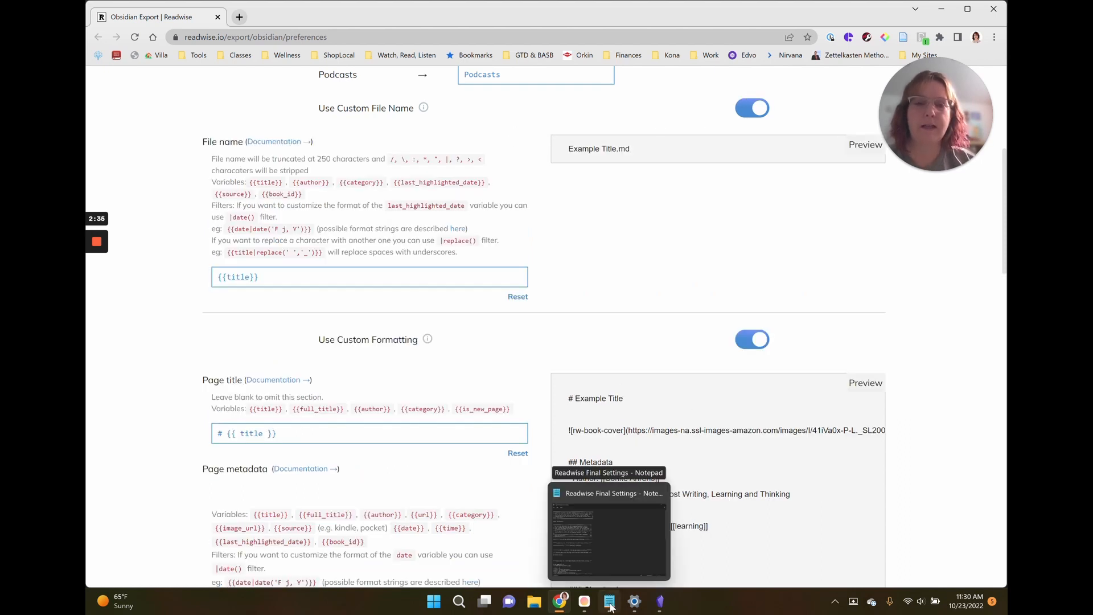
pyautogui.click(612, 547)
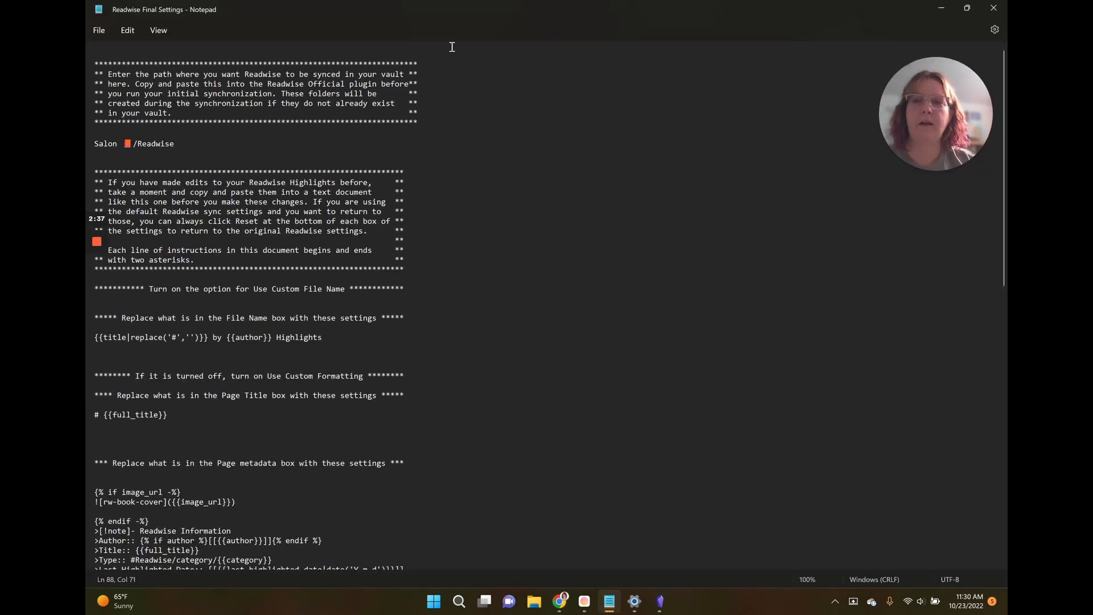
pyautogui.doubleClick(454, 5)
pyautogui.moveTo(467, 28); pyautogui.dragTo(658, 74)
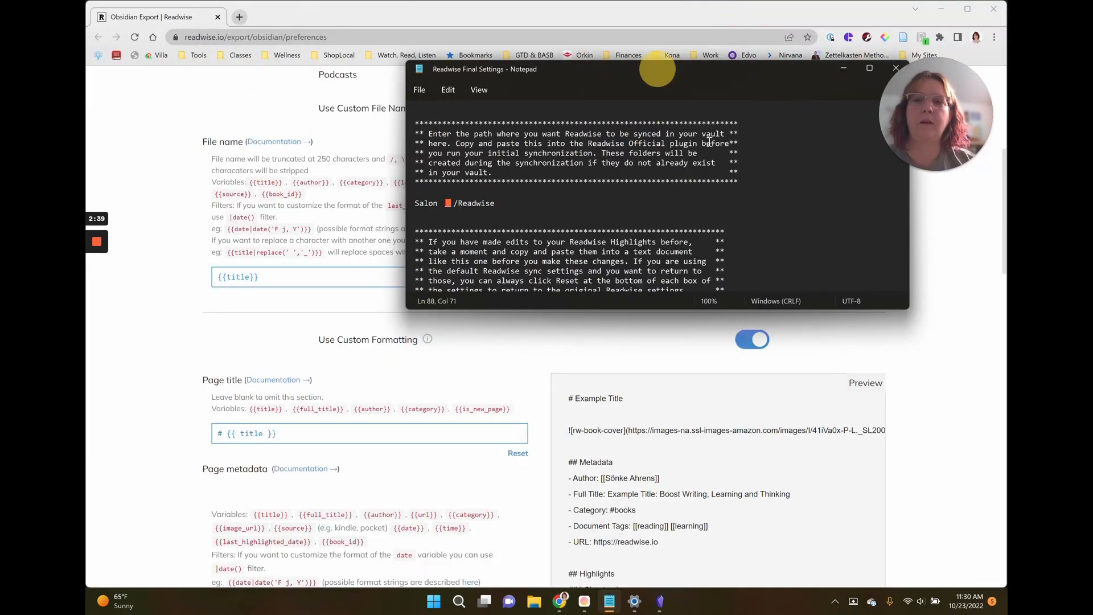
# - Replace the export file name template with {{title|replace('#','')}} by {{author}} Highlights, copied from the Readwise Final Settings document
pyautogui.scroll(-3, 751, 195)
pyautogui.scroll(-3, 750, 195)
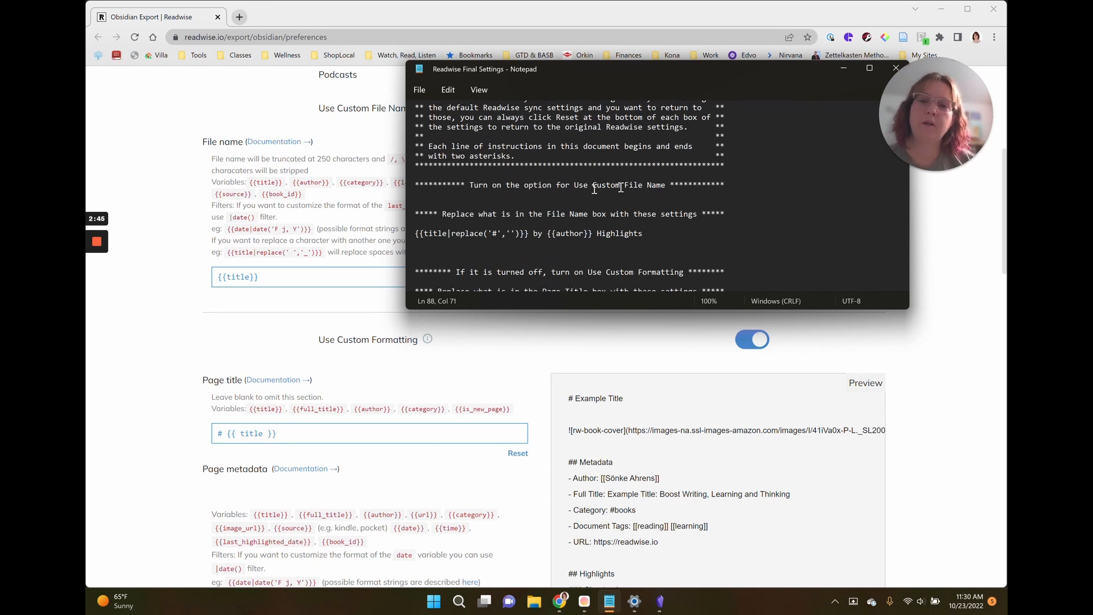
pyautogui.moveTo(418, 235); pyautogui.dragTo(646, 230)
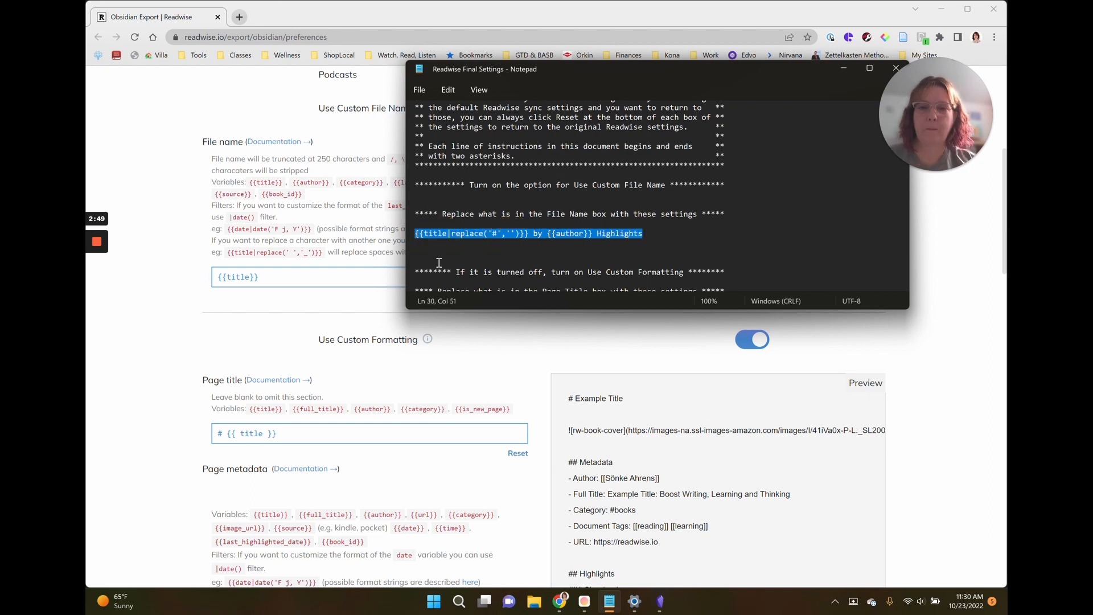
pyautogui.hotkey('ctrl', 'c')
pyautogui.hotkey('alt', 'Tab')
pyautogui.tripleClick(216, 277)
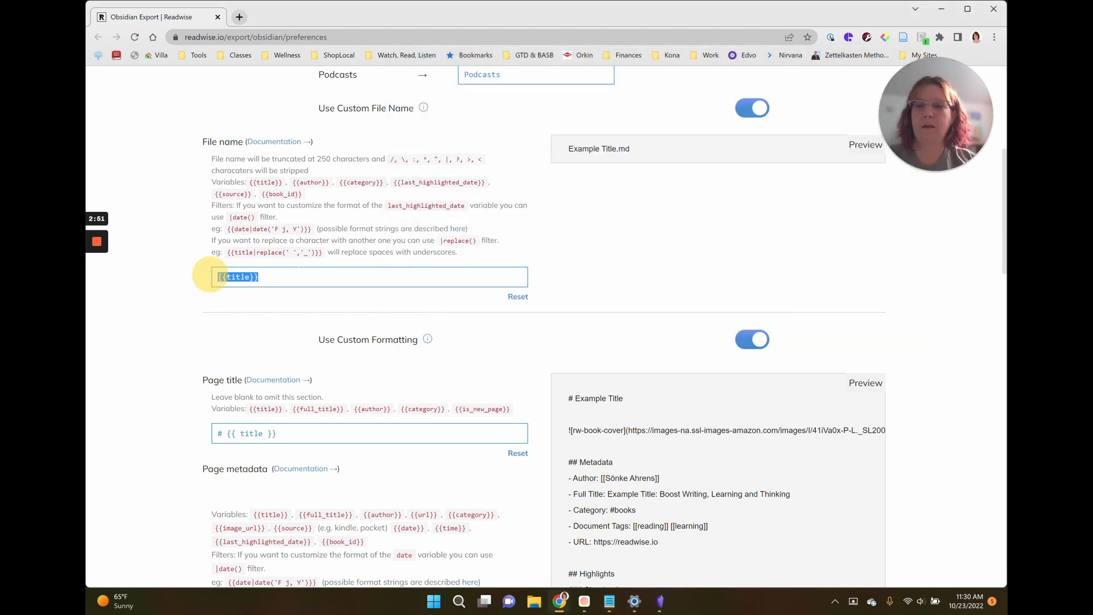
pyautogui.hotkey('ctrl', 'v')
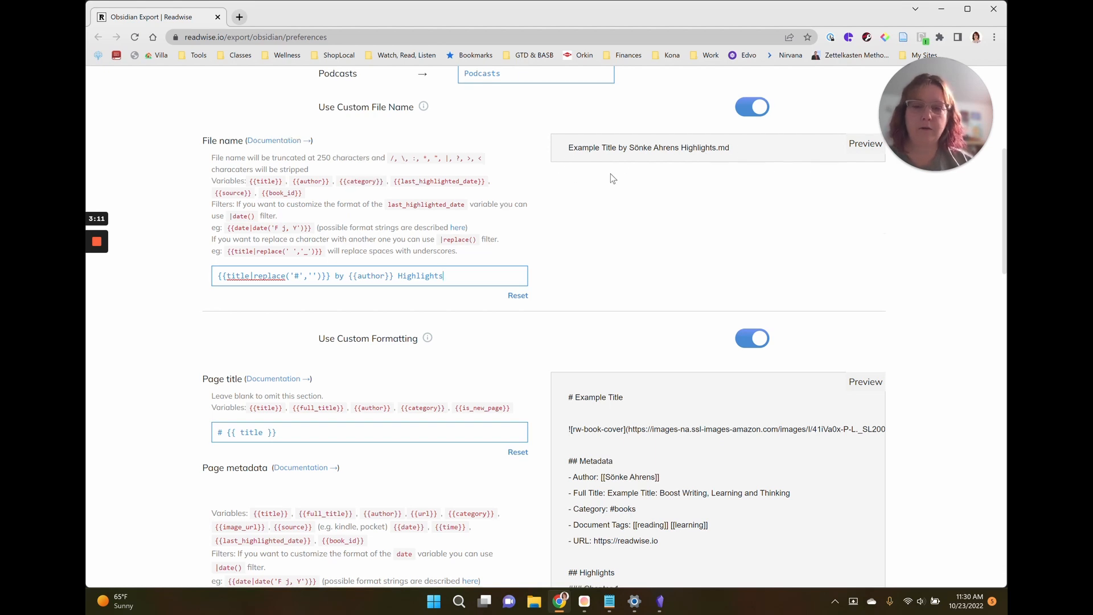
# - Replace the Page title template with # {{full_title}}, copied from the Readwise Final Settings document in Notepad
pyautogui.scroll(-4, 610, 173)
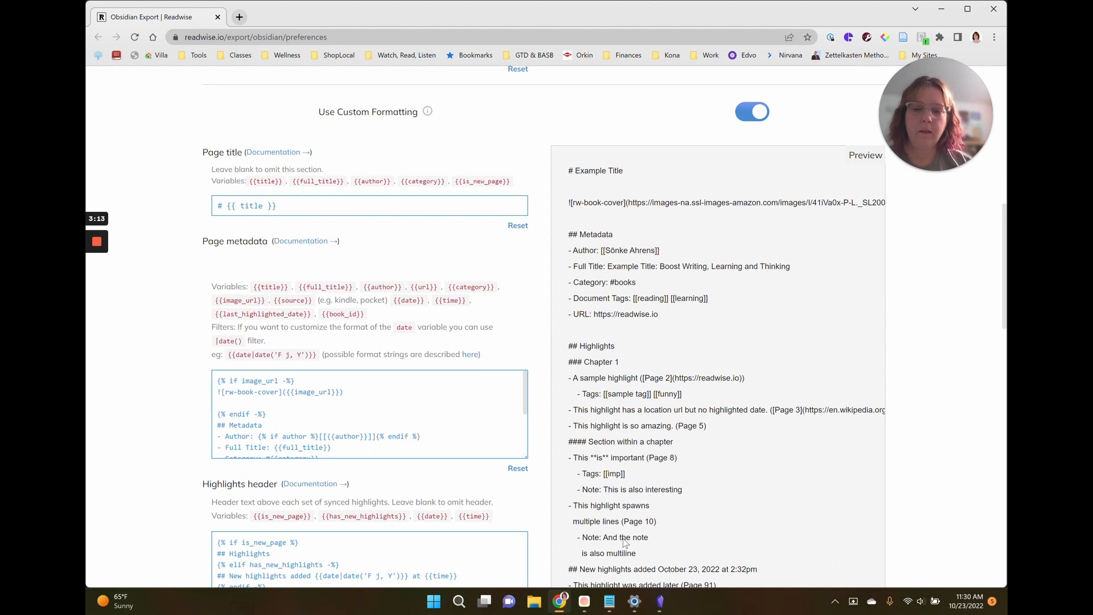
pyautogui.click(660, 602)
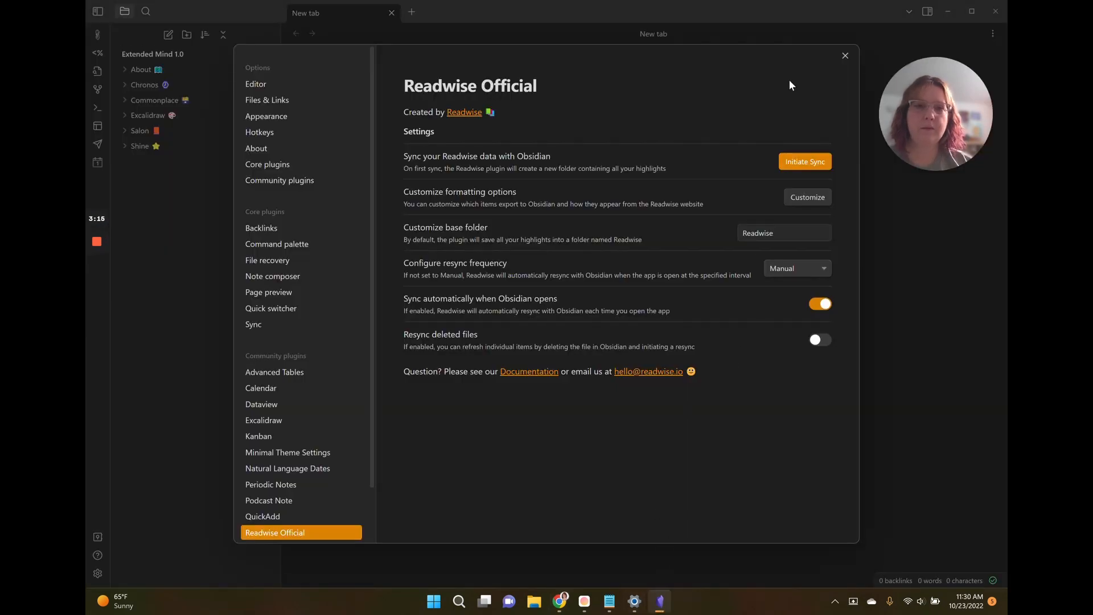
pyautogui.click(609, 602)
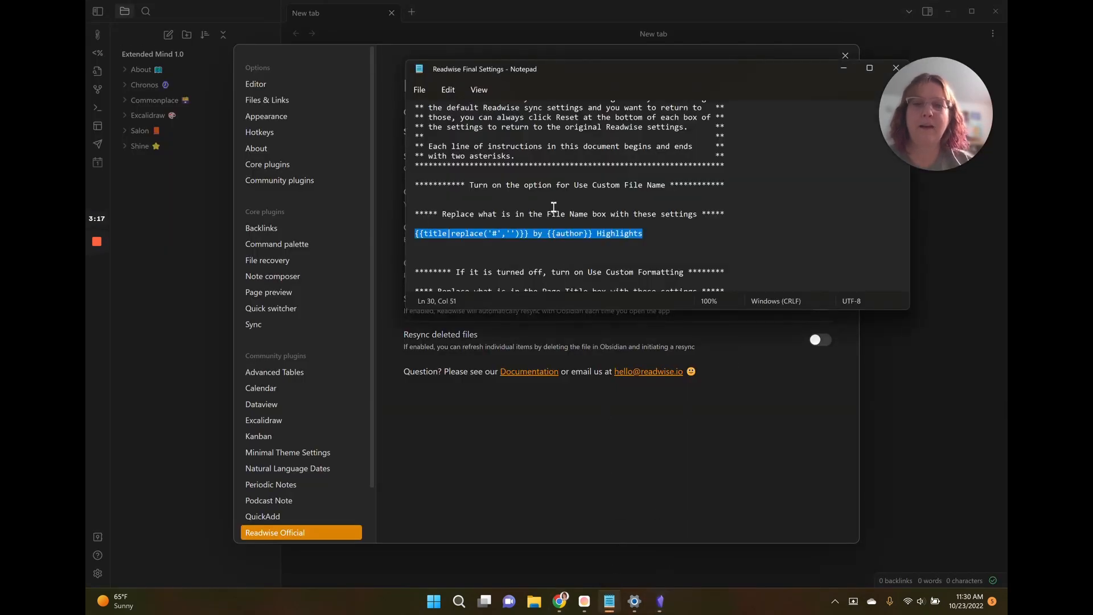
pyautogui.scroll(-3, 554, 207)
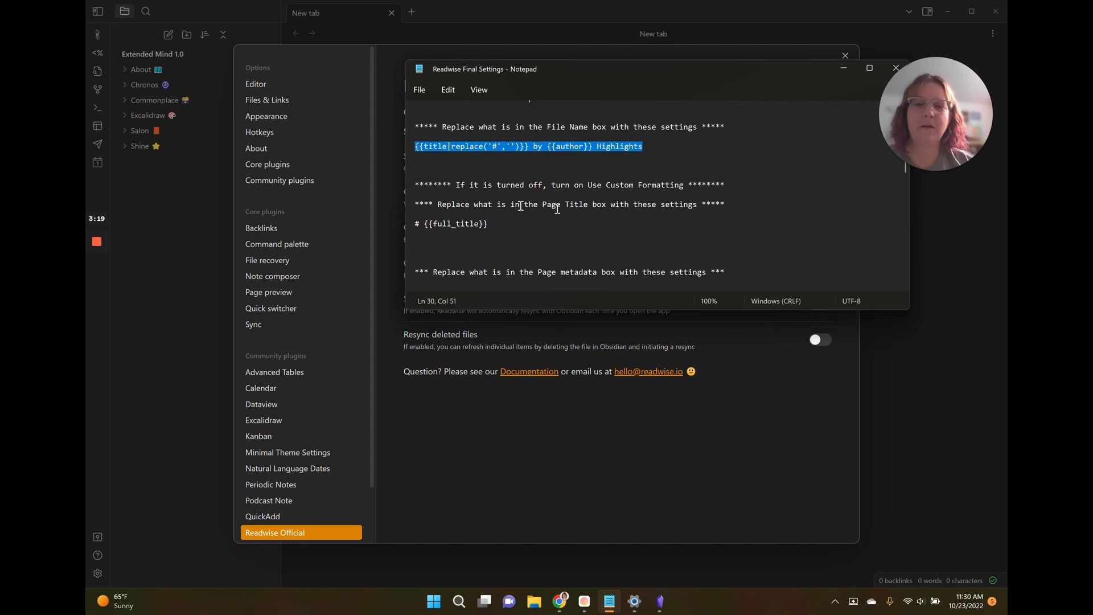
pyautogui.moveTo(467, 227); pyautogui.dragTo(414, 225)
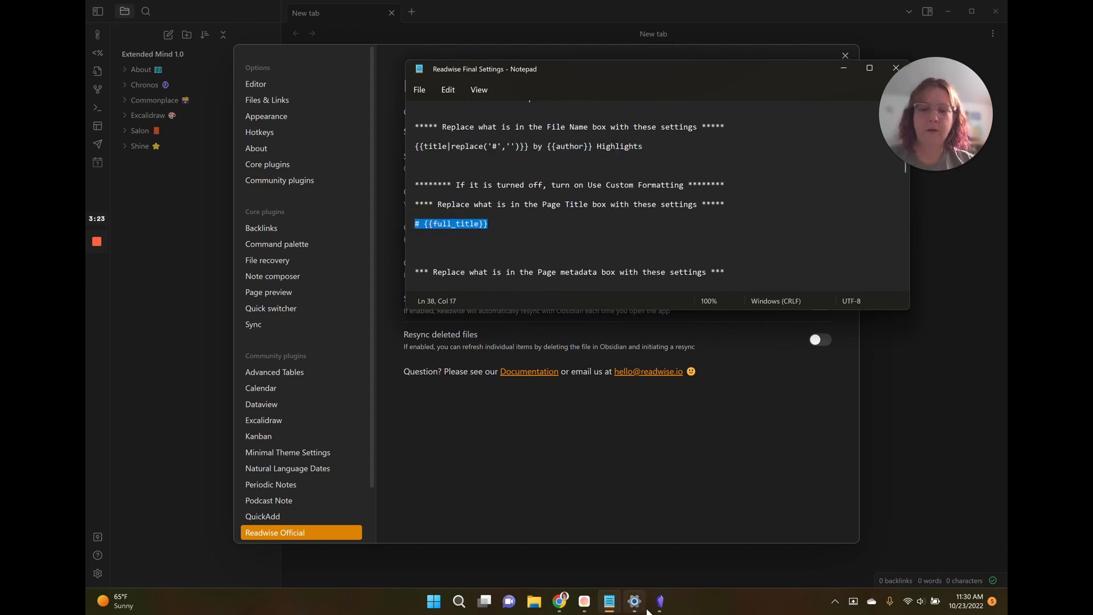
pyautogui.click(564, 605)
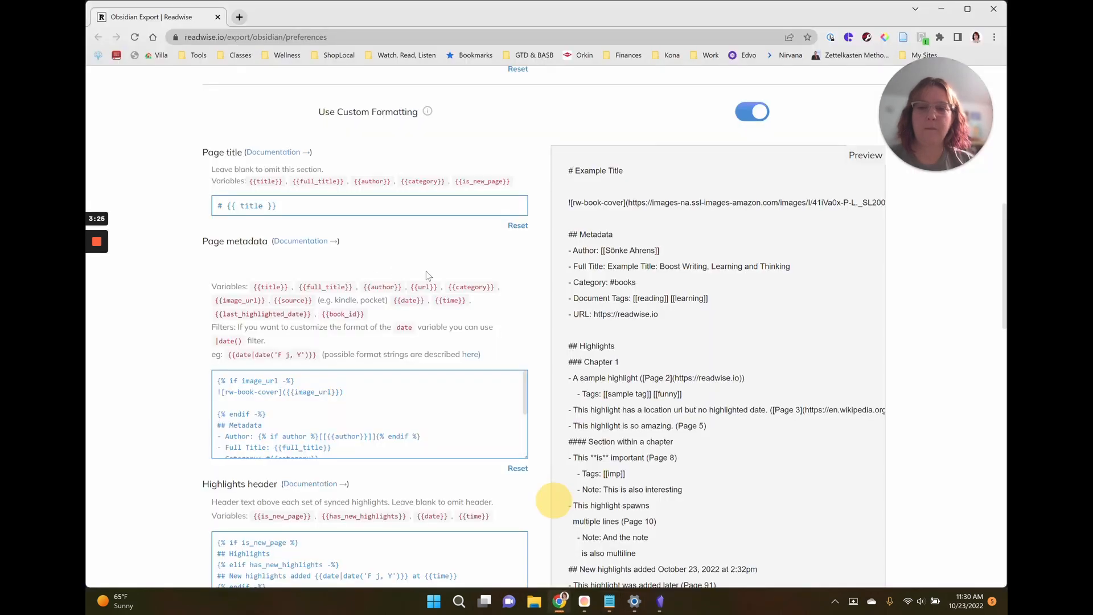
pyautogui.click(279, 205)
pyautogui.moveTo(283, 206); pyautogui.dragTo(203, 209)
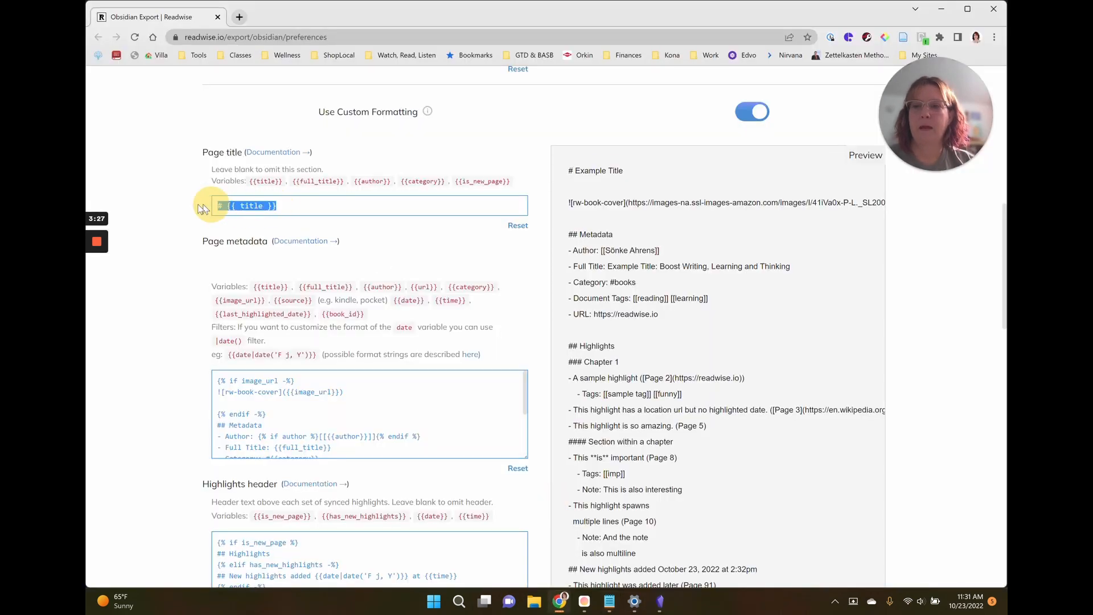
pyautogui.hotkey('ctrl', 'v')
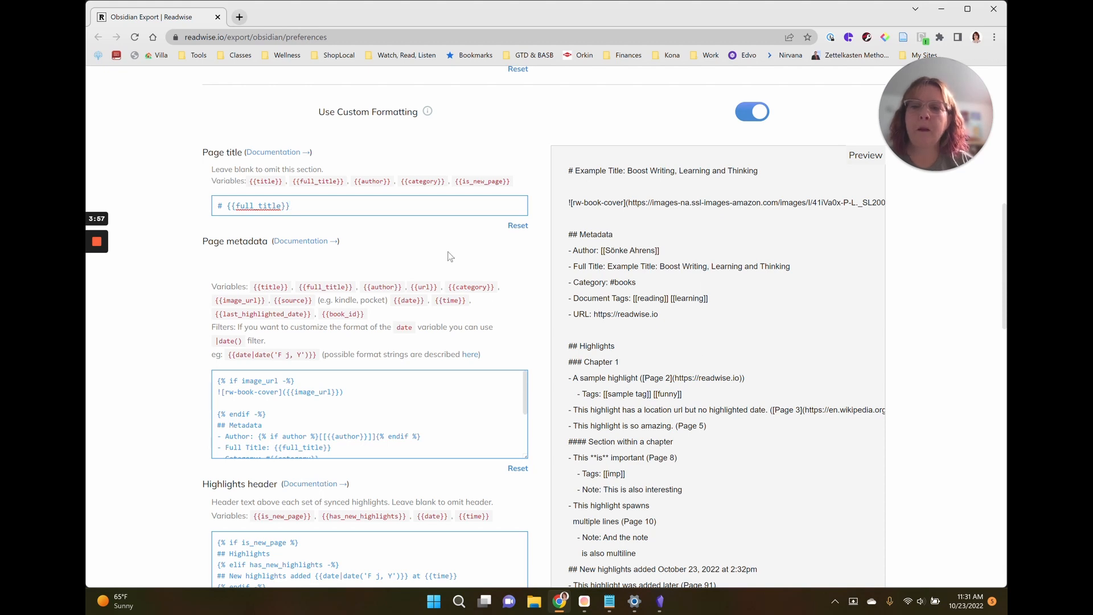
# - Replace the Page metadata template with the block from {% if image_url -%} to the --- below the dataview query, copied from Readwise Final Settings in Notepad
pyautogui.scroll(-2, 450, 257)
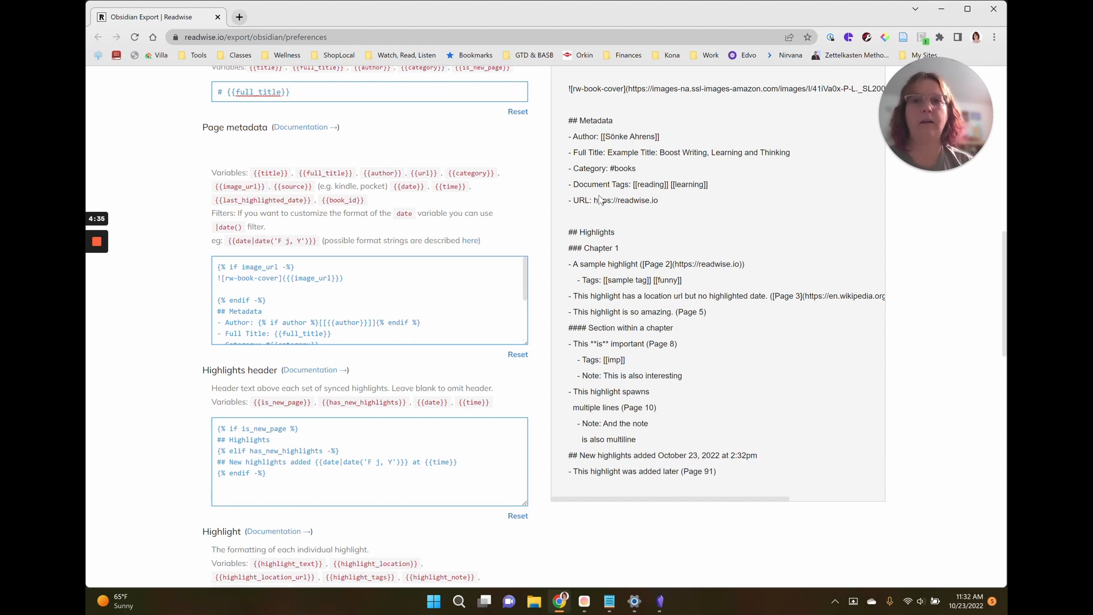
pyautogui.click(608, 604)
pyautogui.scroll(-2, 448, 165)
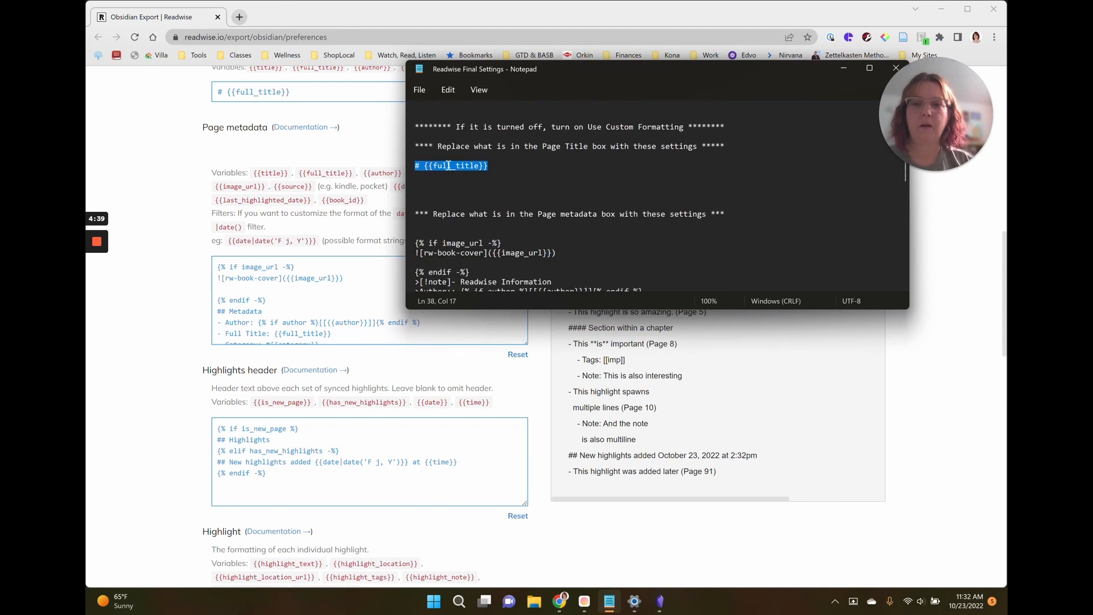
pyautogui.scroll(-1, 449, 165)
pyautogui.click(416, 214)
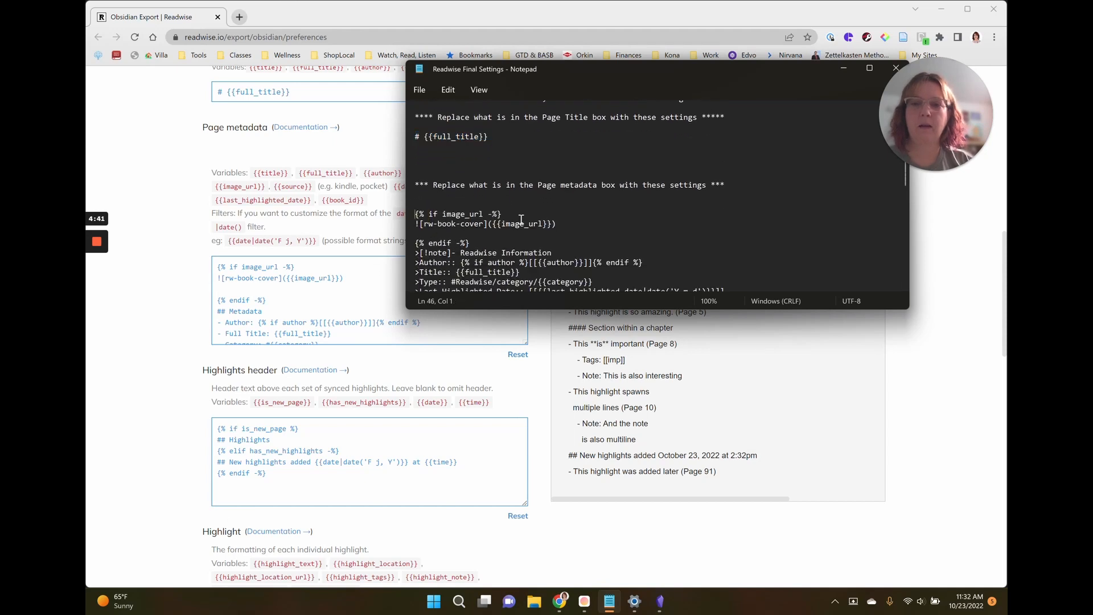
pyautogui.scroll(-8, 521, 219)
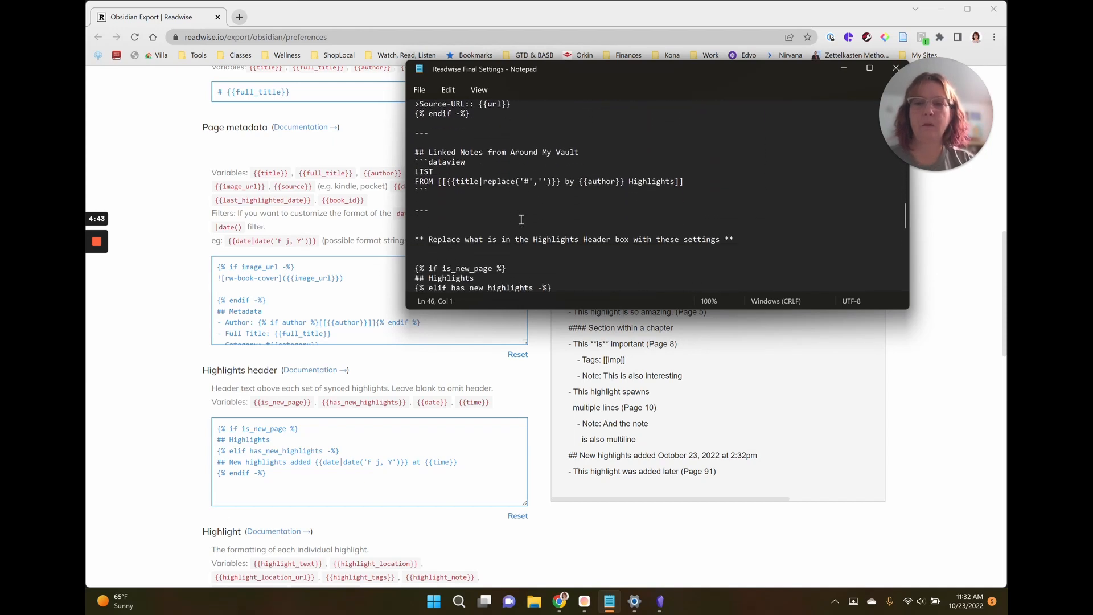
pyautogui.keyDown('shift'); pyautogui.click(440, 206); pyautogui.keyUp('shift')
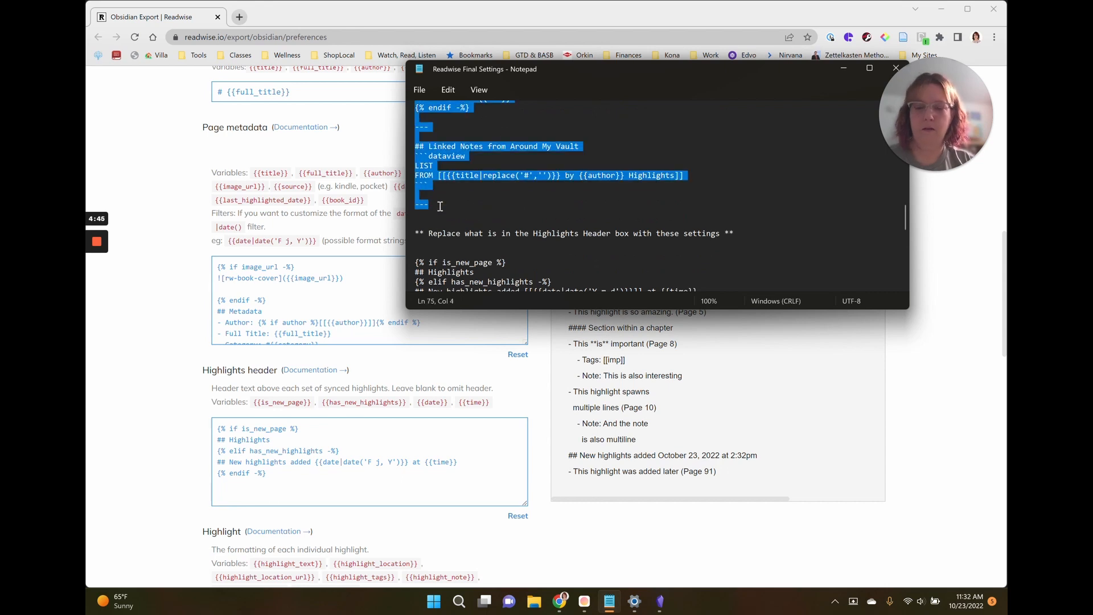
pyautogui.click(844, 67)
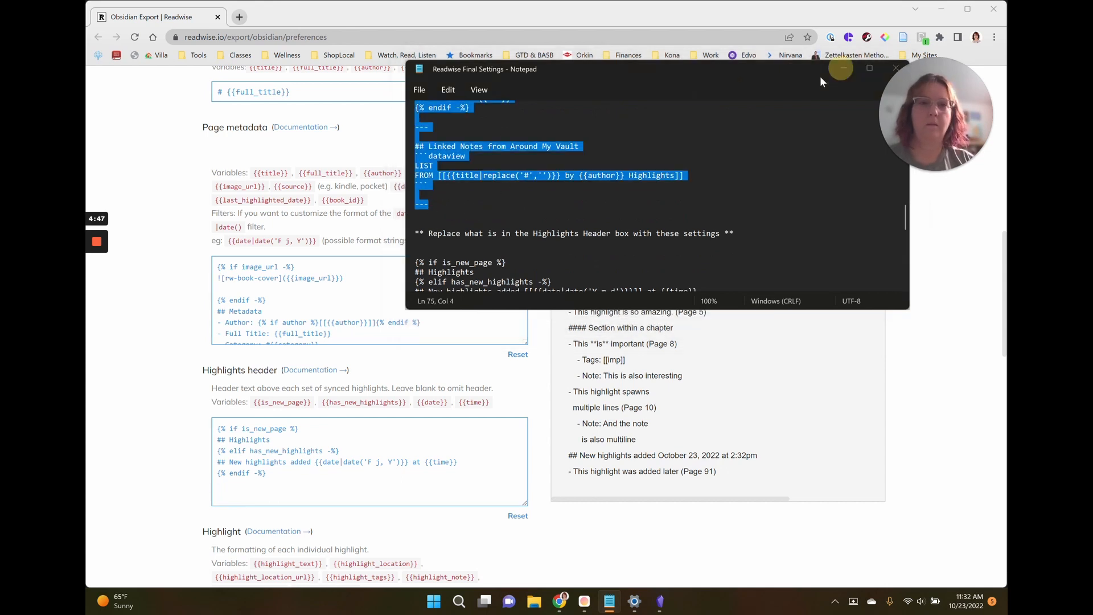
pyautogui.moveTo(227, 267); pyautogui.dragTo(412, 422)
pyautogui.hotkey('ctrl', 'v')
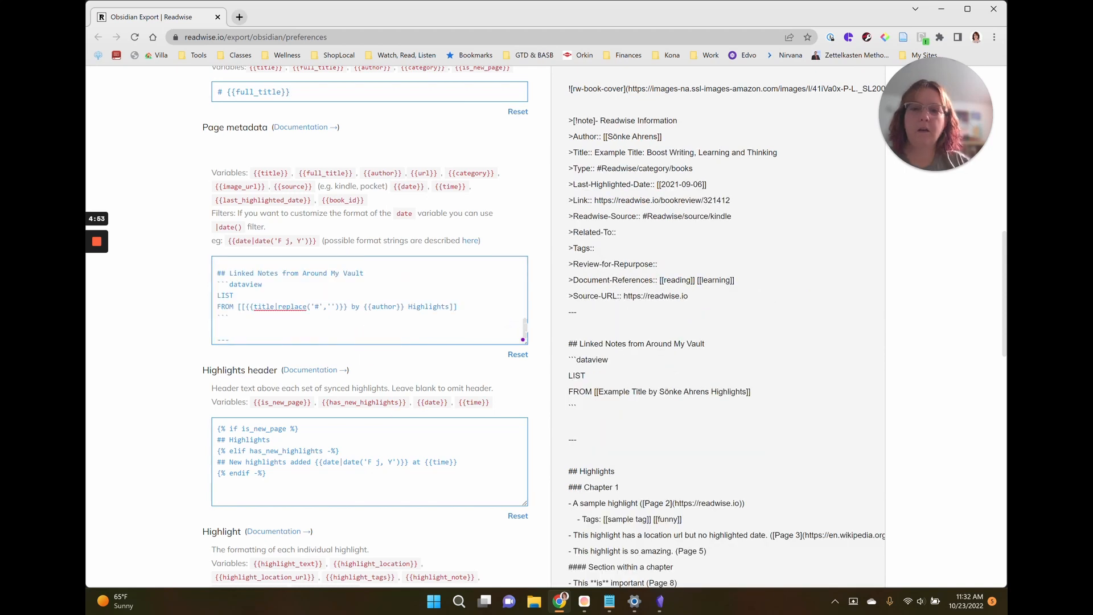
# - Examine the metadata preview: the cover image link, the [!note]- Readwise Information callout with its fields, and the Title field against the {{full_title}} page title
pyautogui.moveTo(524, 326); pyautogui.dragTo(520, 261)
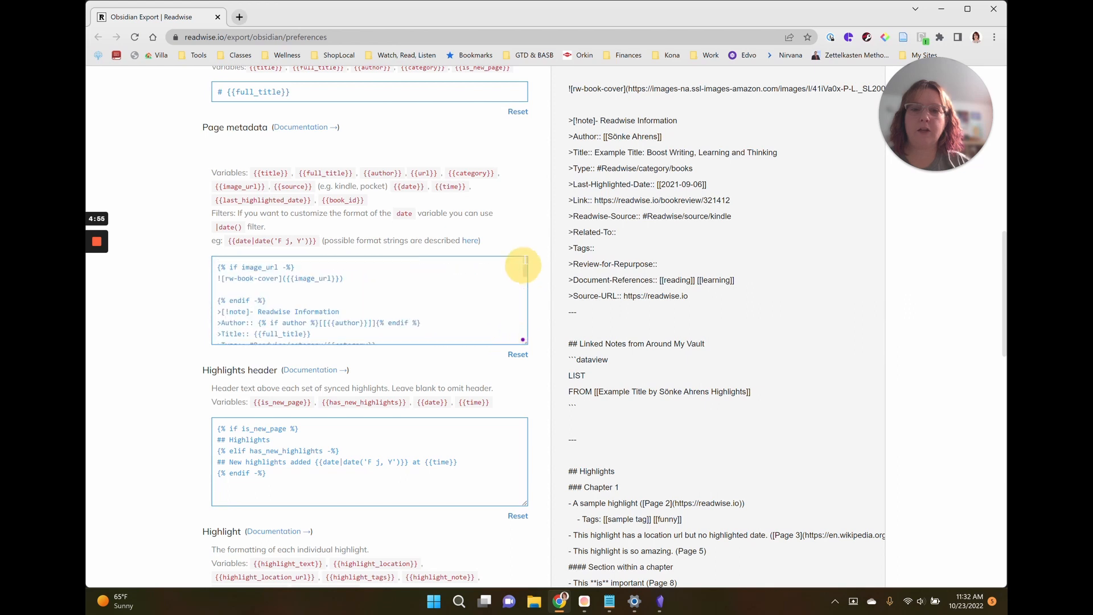
pyautogui.moveTo(571, 88); pyautogui.dragTo(883, 87)
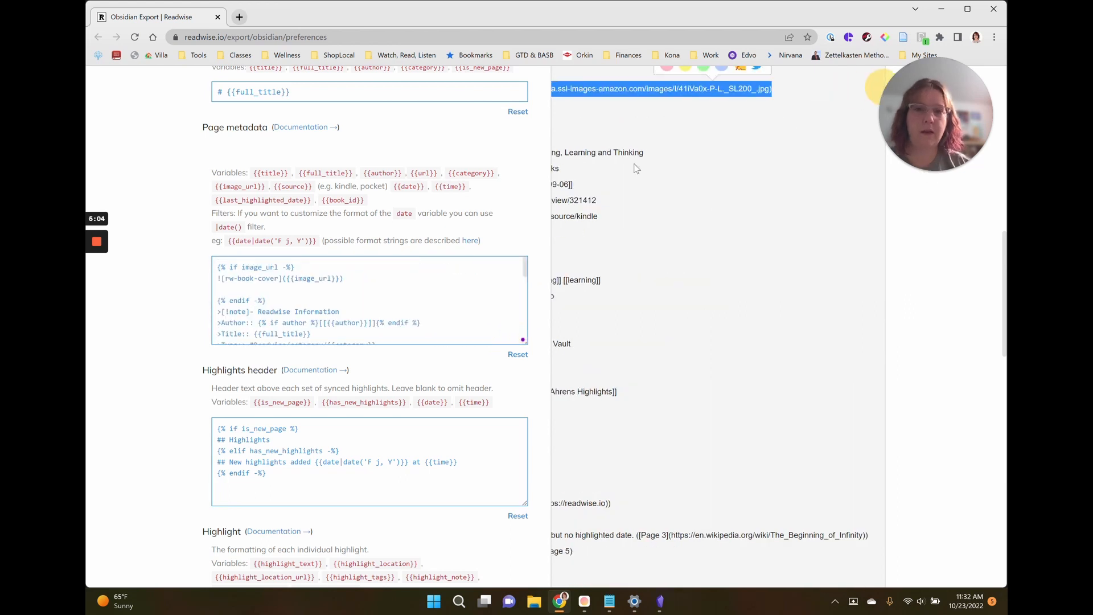
pyautogui.click(617, 154)
pyautogui.hscroll(-5, 616, 154)
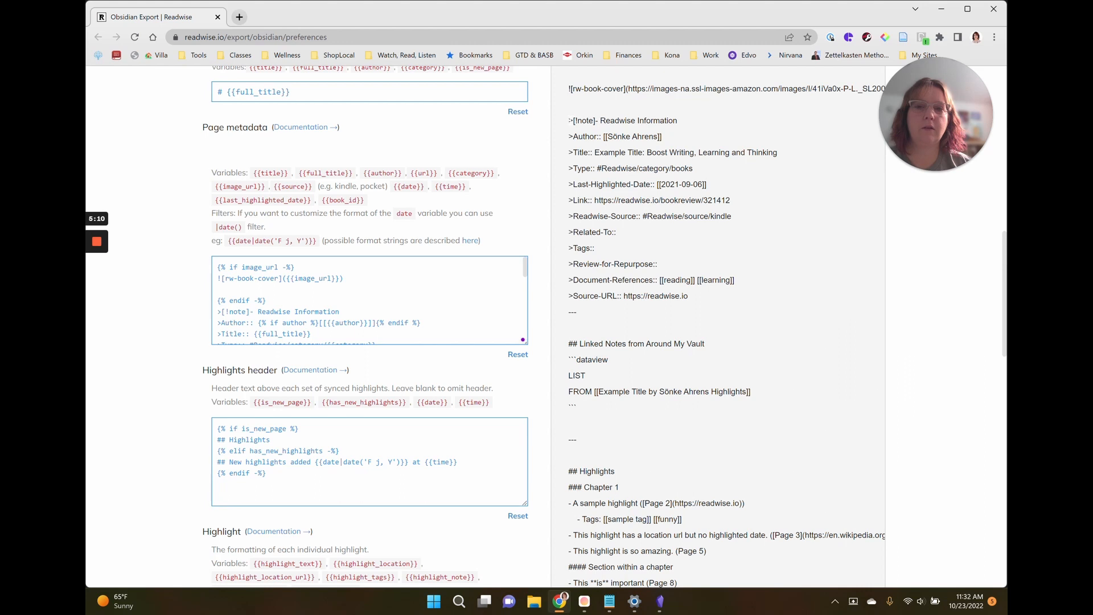
pyautogui.moveTo(569, 120); pyautogui.dragTo(599, 120)
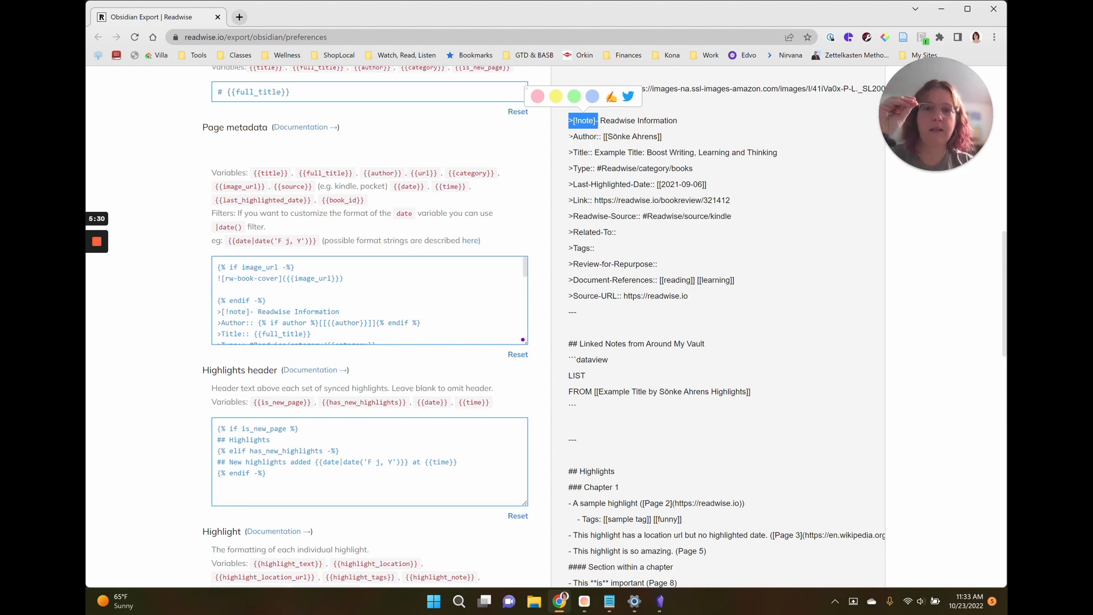
pyautogui.moveTo(569, 137); pyautogui.dragTo(689, 297)
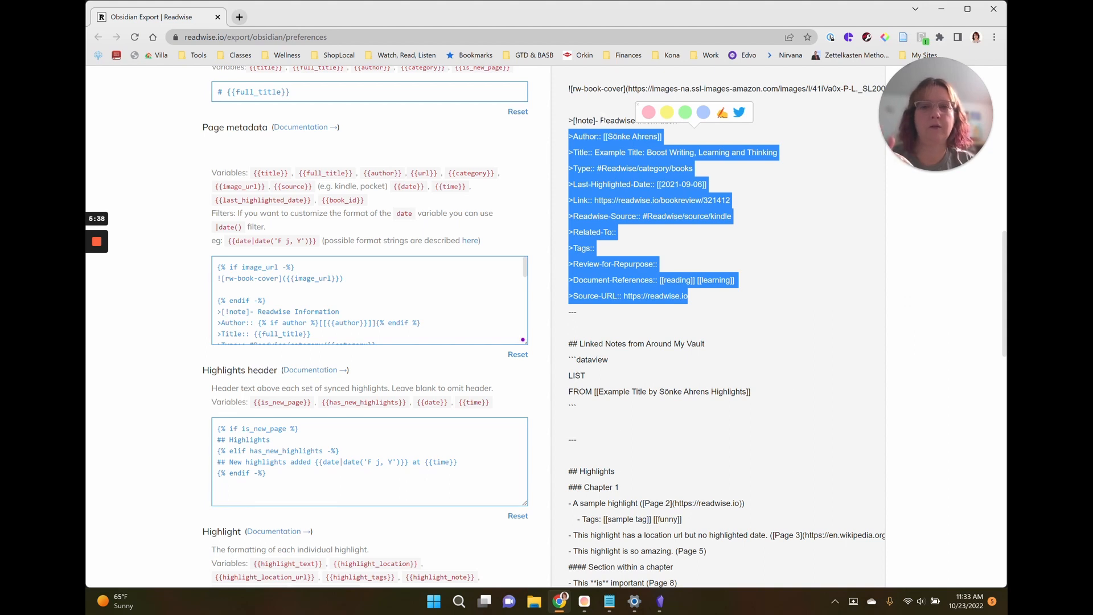
pyautogui.click(603, 120)
pyautogui.moveTo(601, 121); pyautogui.dragTo(682, 125)
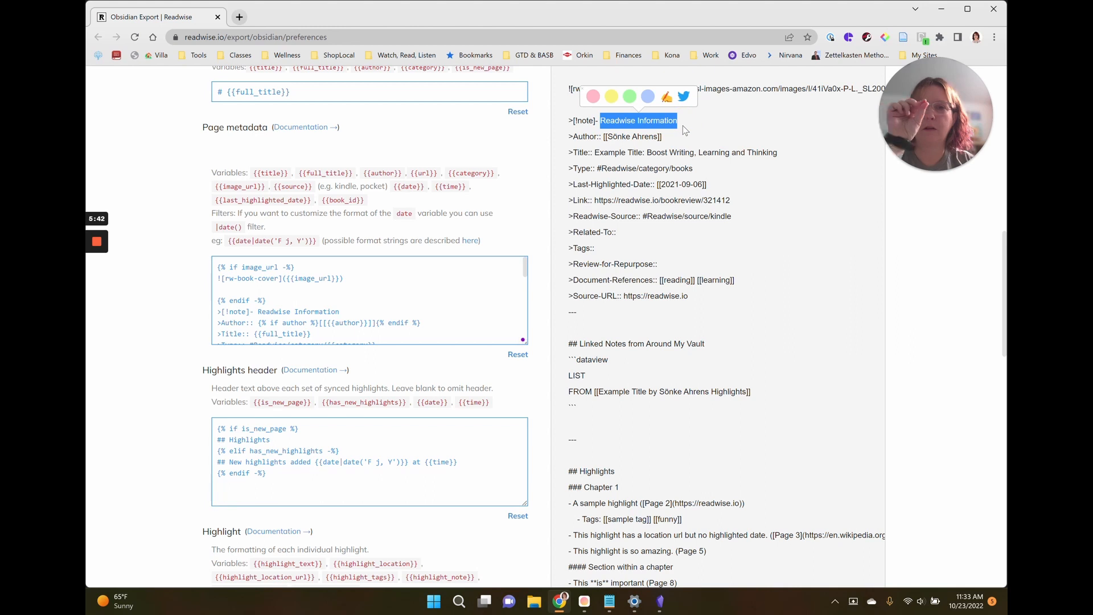
pyautogui.click(588, 137)
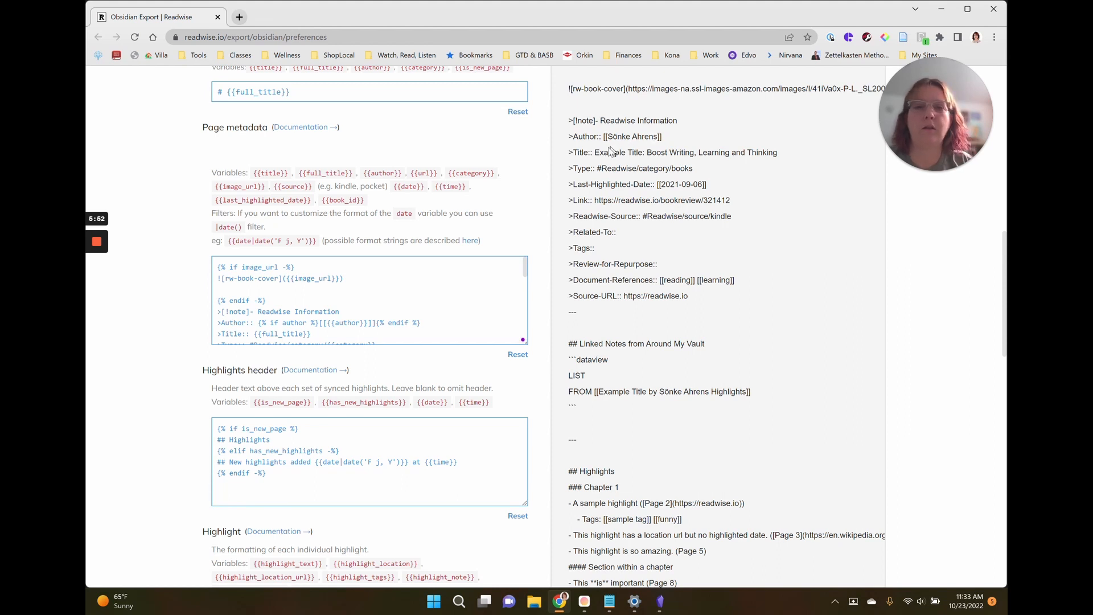
pyautogui.moveTo(576, 152); pyautogui.dragTo(589, 152)
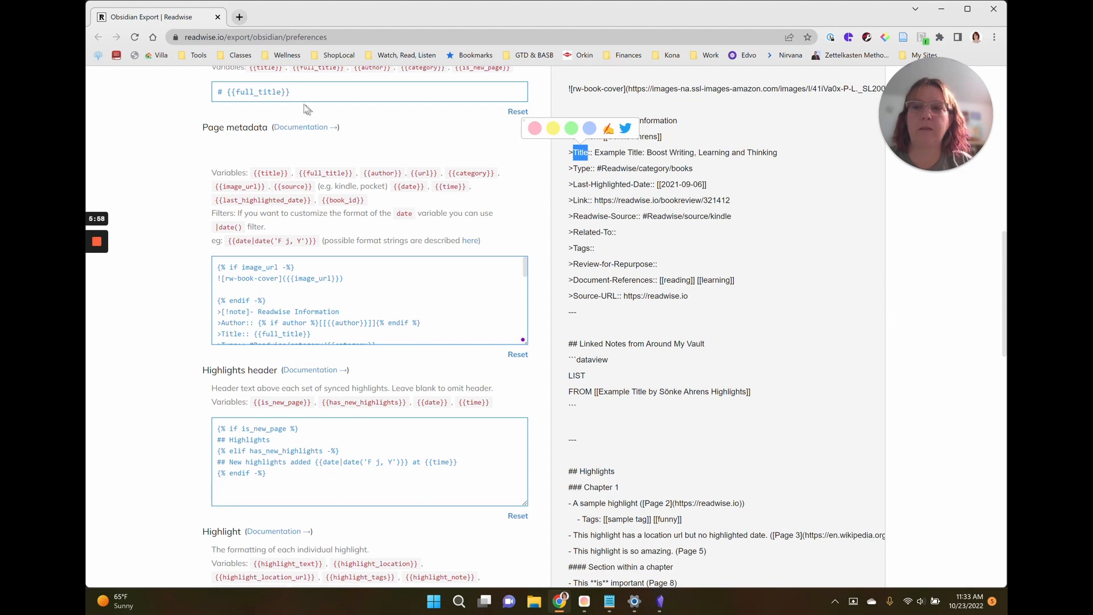
pyautogui.moveTo(231, 93); pyautogui.dragTo(286, 97)
pyautogui.moveTo(572, 151); pyautogui.dragTo(573, 152)
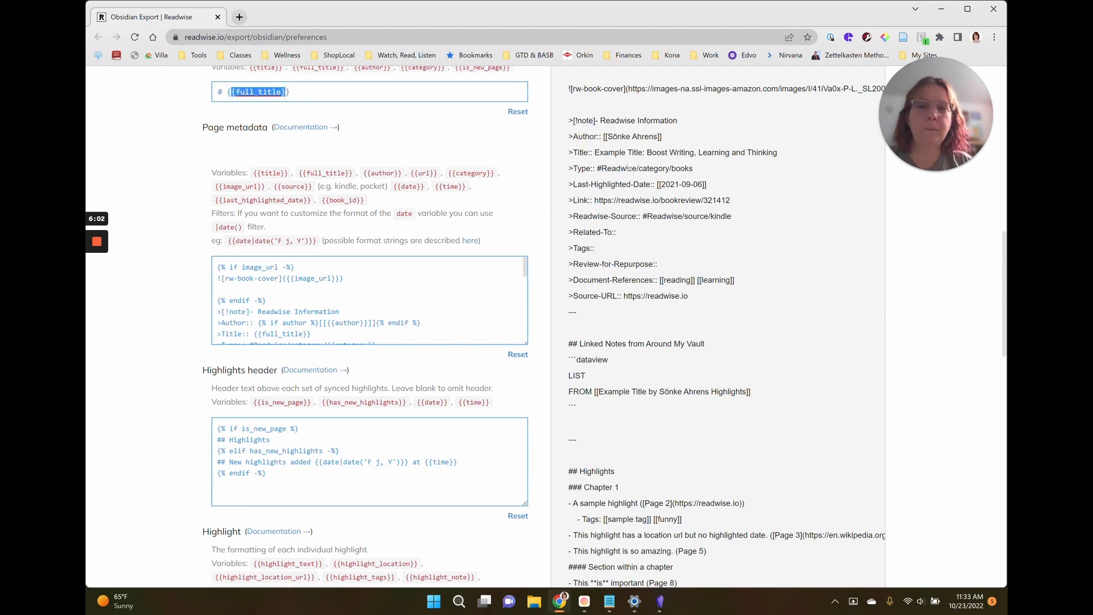
# - Examine the Type, Last-Highlighted-Date and Link lines of the Page metadata template and compare them with the preview
pyautogui.scroll(-1, 370, 301)
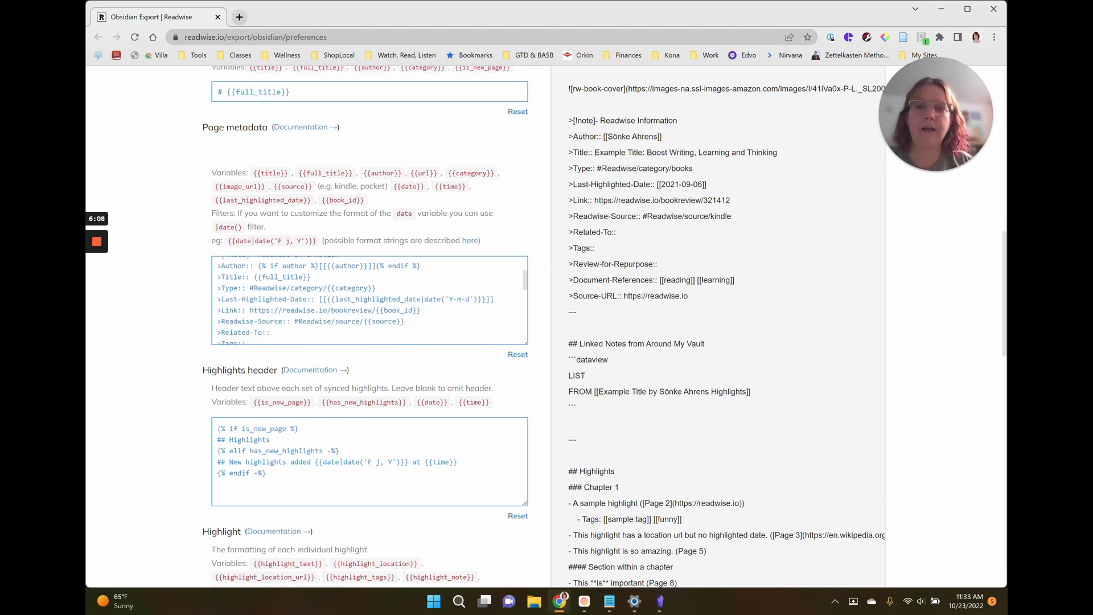
pyautogui.click(599, 169)
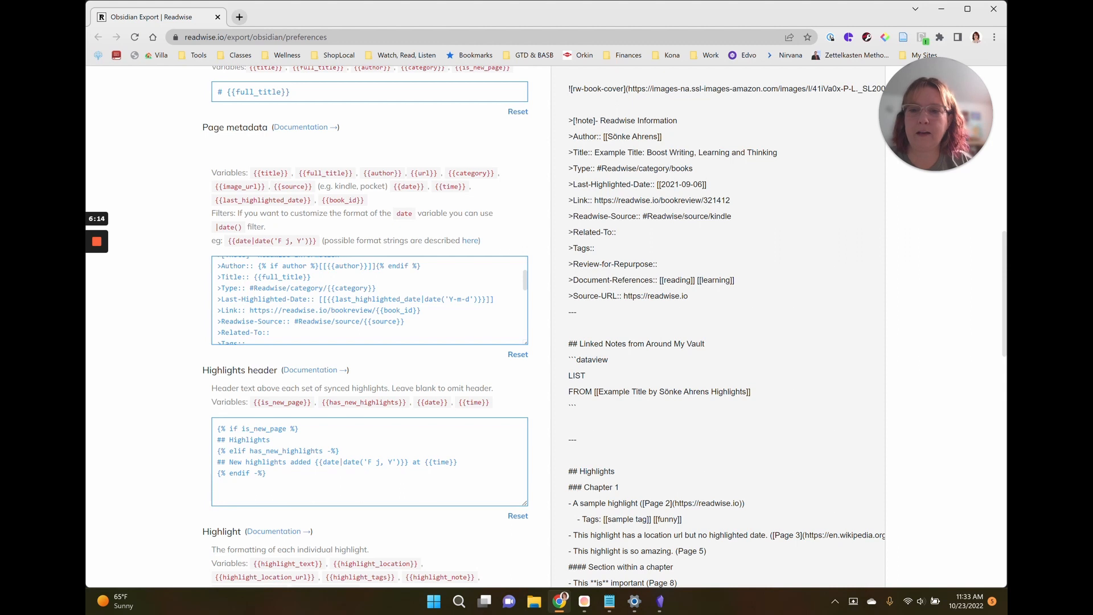
pyautogui.moveTo(327, 288); pyautogui.dragTo(378, 285)
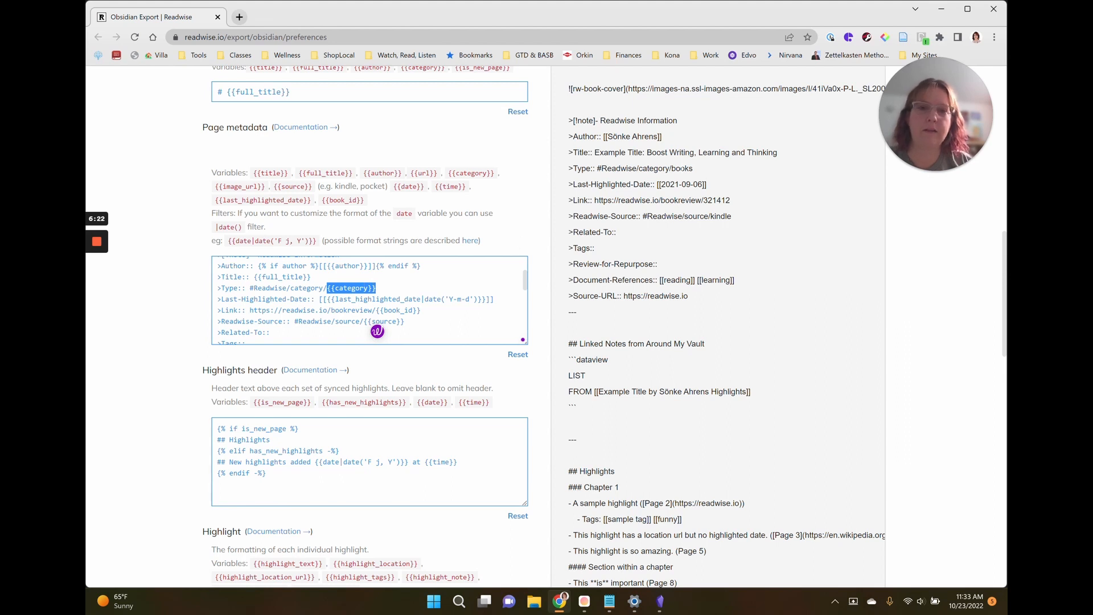
pyautogui.click(624, 184)
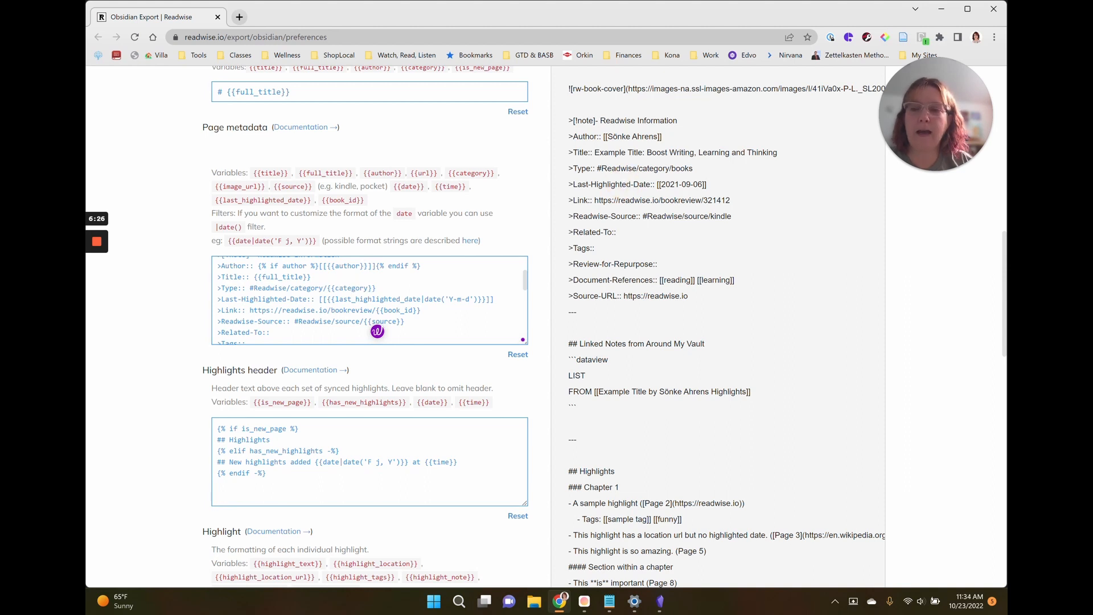
pyautogui.moveTo(221, 299); pyautogui.dragTo(494, 299)
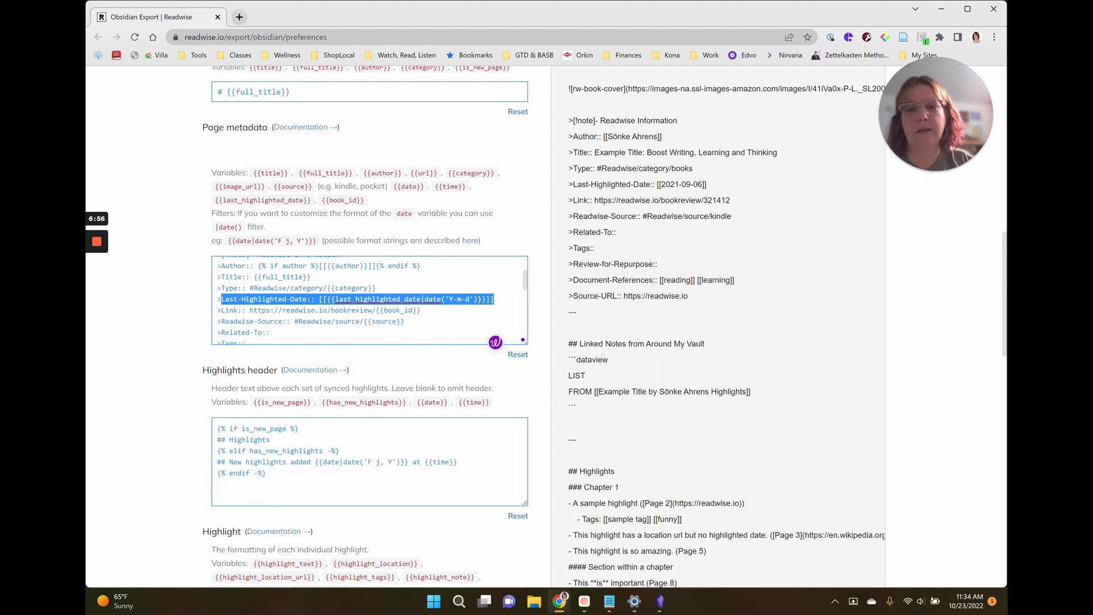
pyautogui.moveTo(573, 200); pyautogui.dragTo(733, 202)
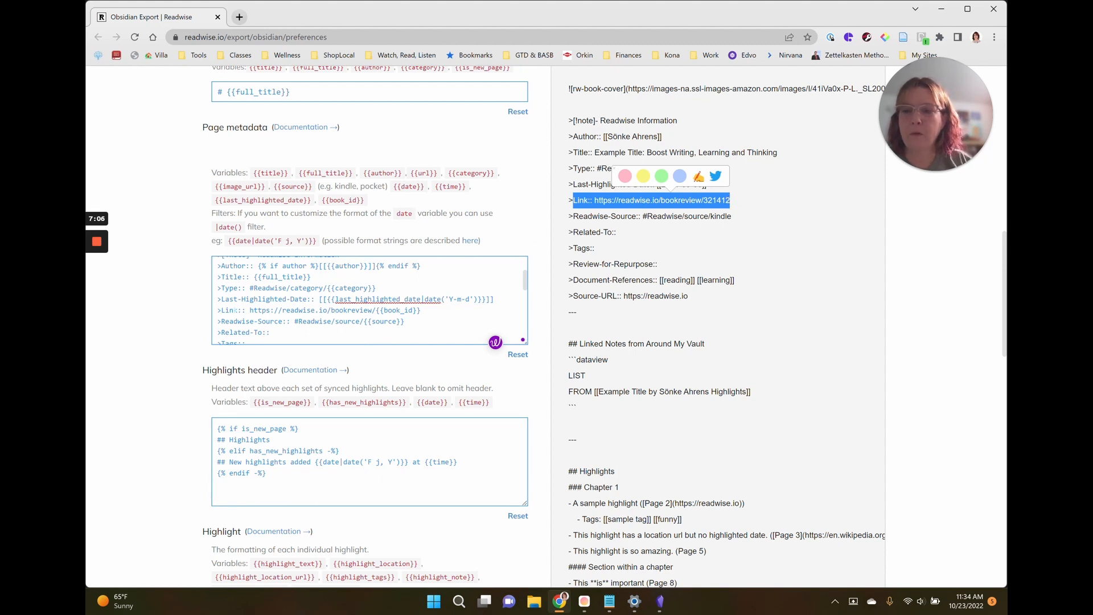
pyautogui.moveTo(250, 310); pyautogui.dragTo(375, 310)
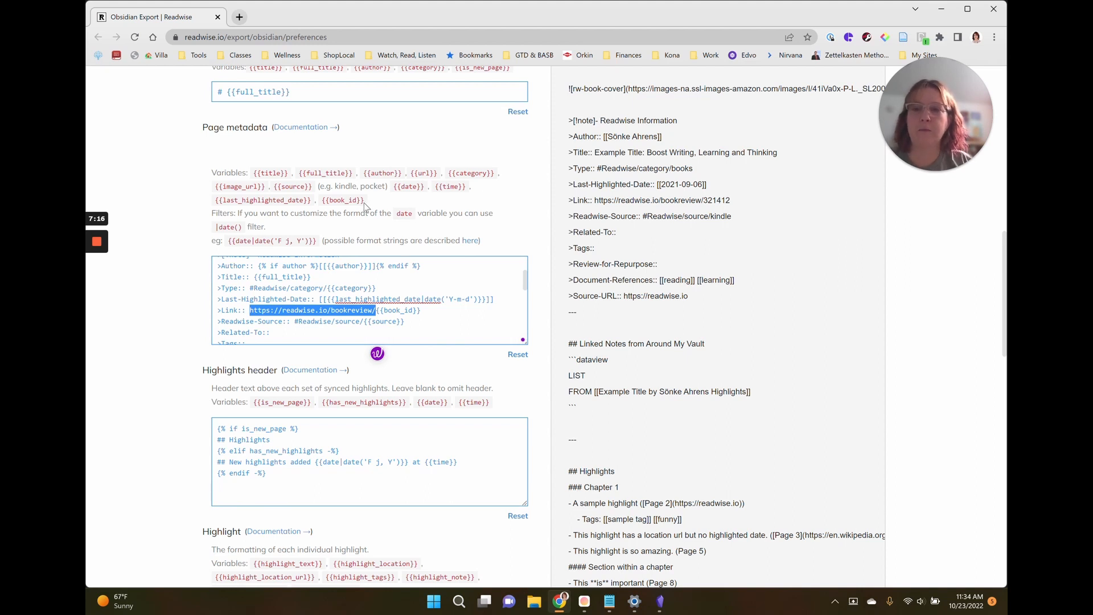
pyautogui.click(306, 311)
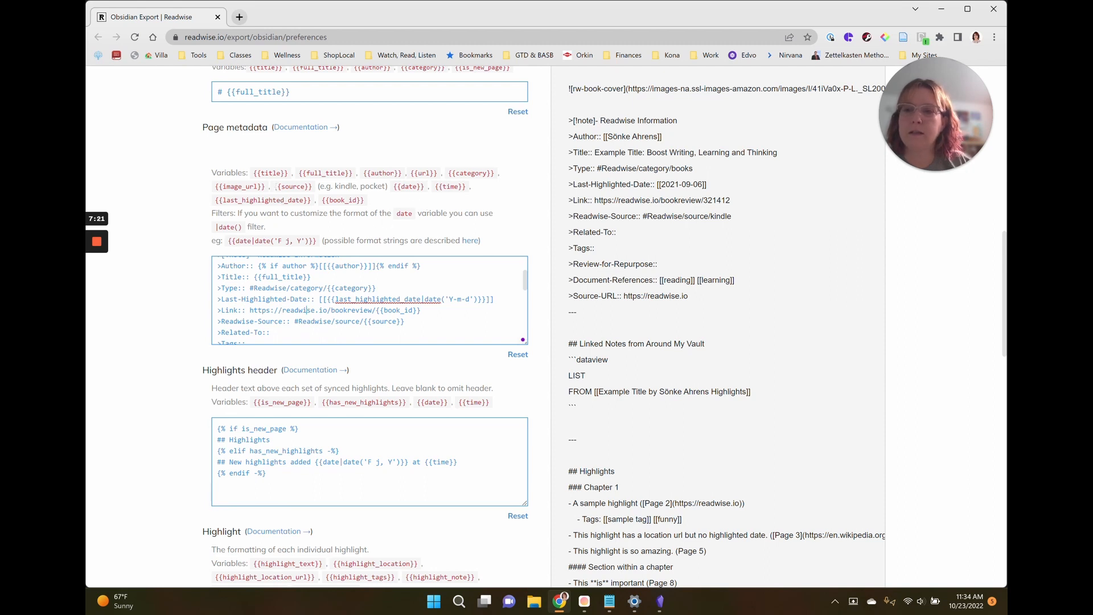
# - Examine the {{url}} variable and the Readwise-Source, Related-To, Tags and Review-for-Repurpose fields in the Page metadata template and preview
pyautogui.moveTo(414, 173); pyautogui.dragTo(438, 173)
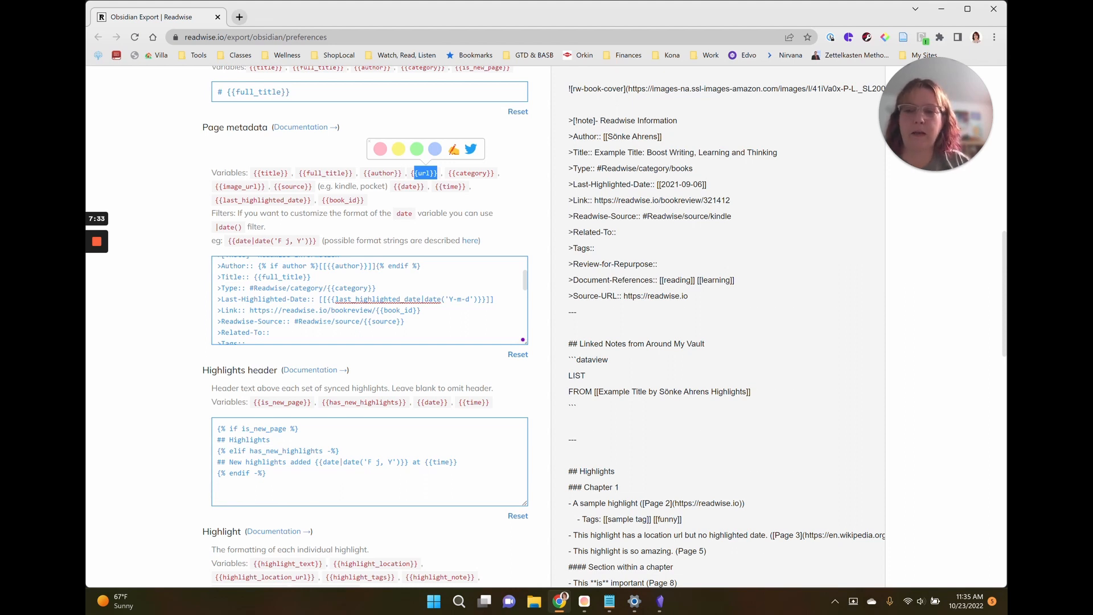
pyautogui.click(318, 322)
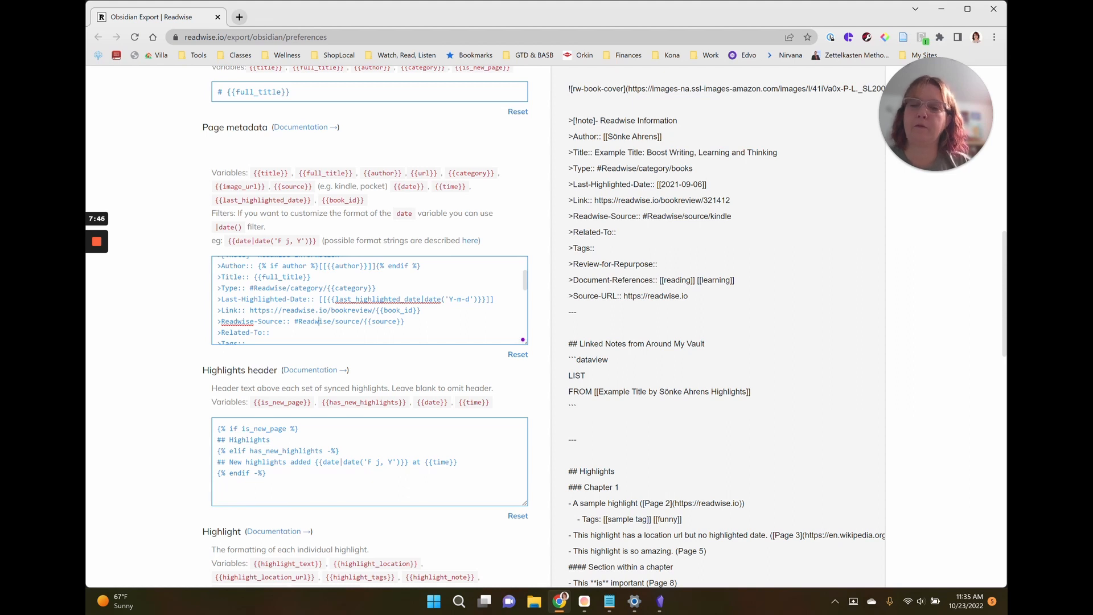
pyautogui.moveTo(294, 321); pyautogui.dragTo(404, 321)
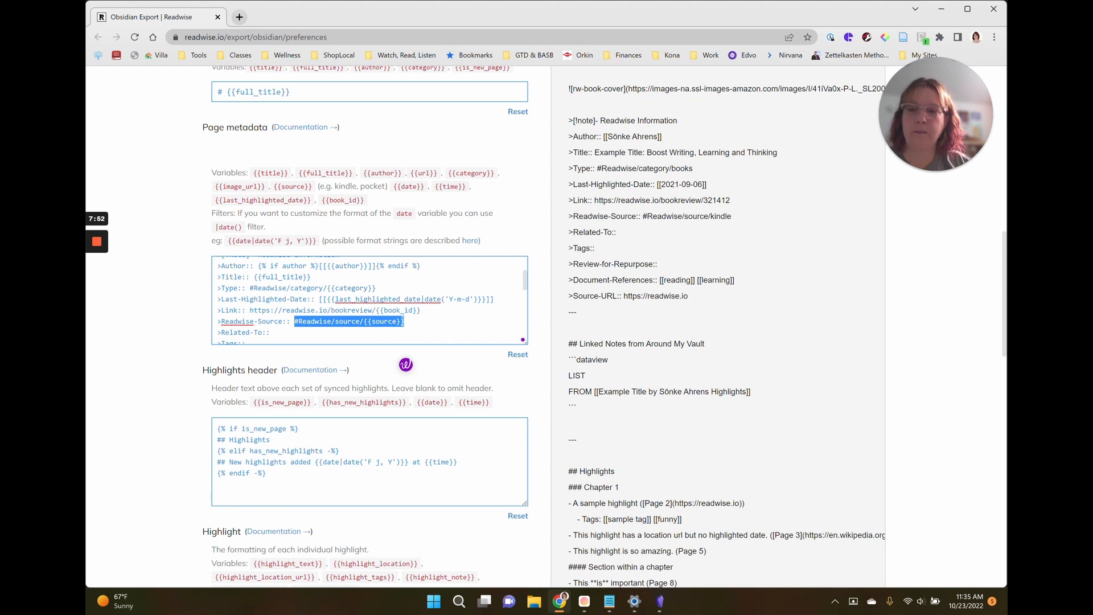
pyautogui.click(404, 323)
pyautogui.scroll(-1, 370, 300)
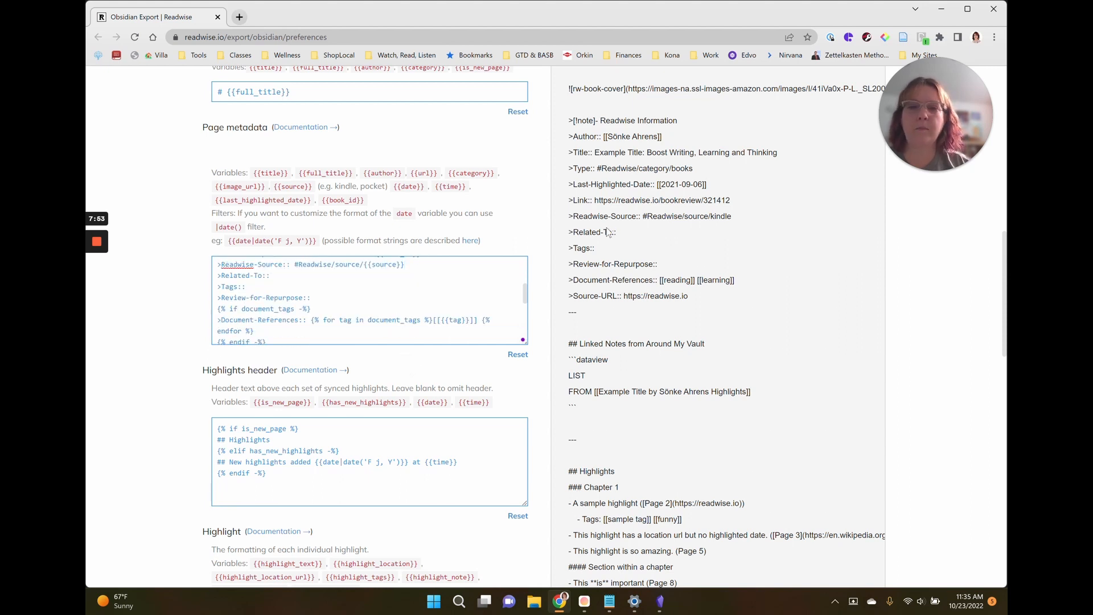
pyautogui.moveTo(574, 232); pyautogui.dragTo(660, 264)
pyautogui.click(754, 245)
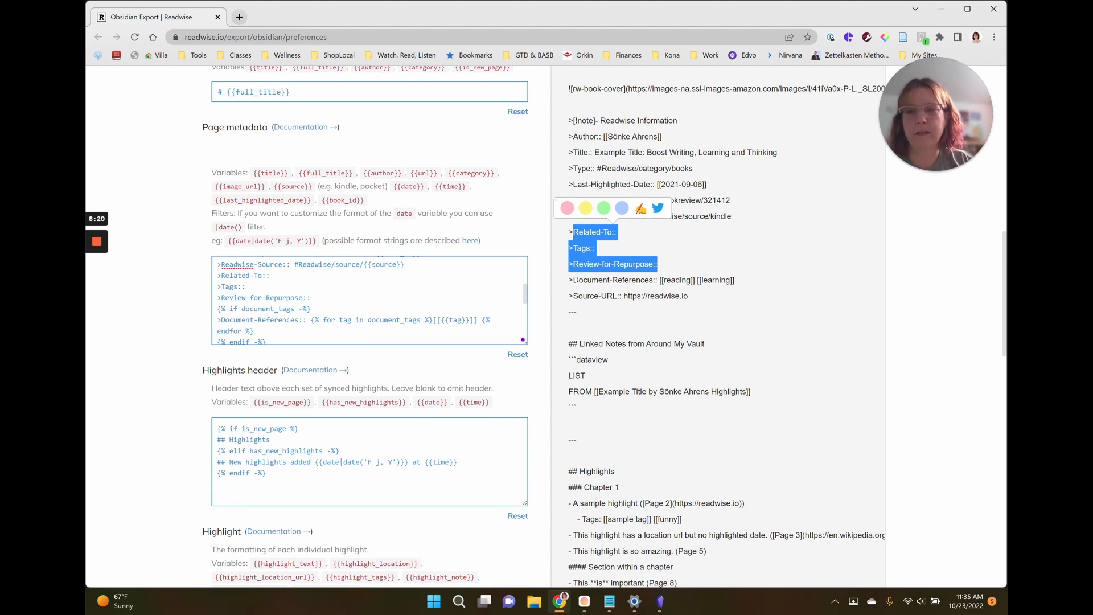
pyautogui.click(570, 279)
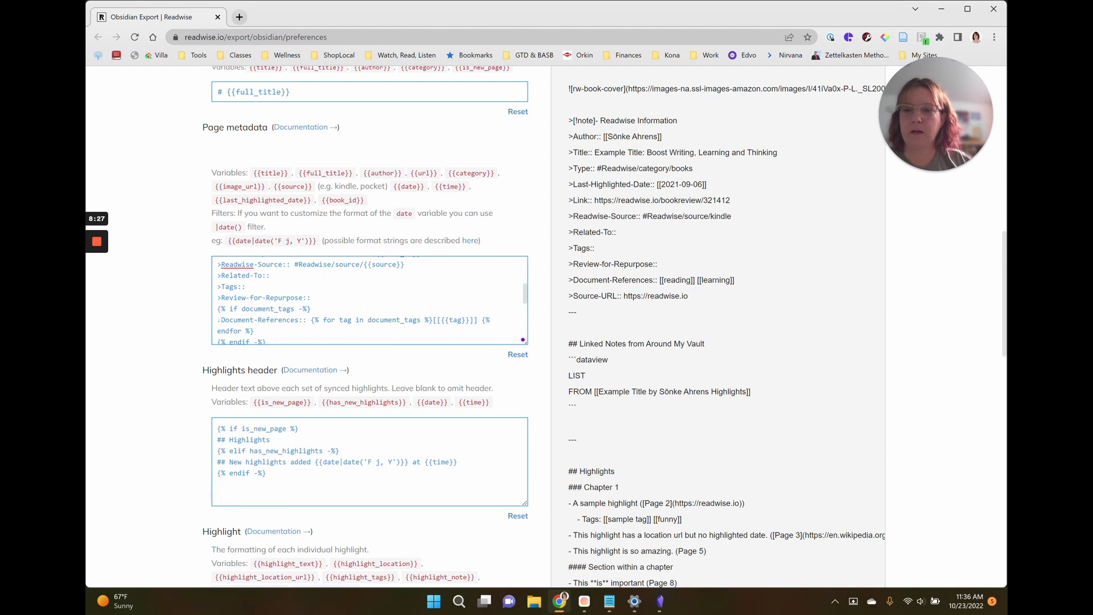
# - Replace the double square brackets around {{tag}} with a # prefix in the Document-References line of the Page metadata template
pyautogui.moveTo(218, 320); pyautogui.dragTo(490, 320)
pyautogui.click(442, 320)
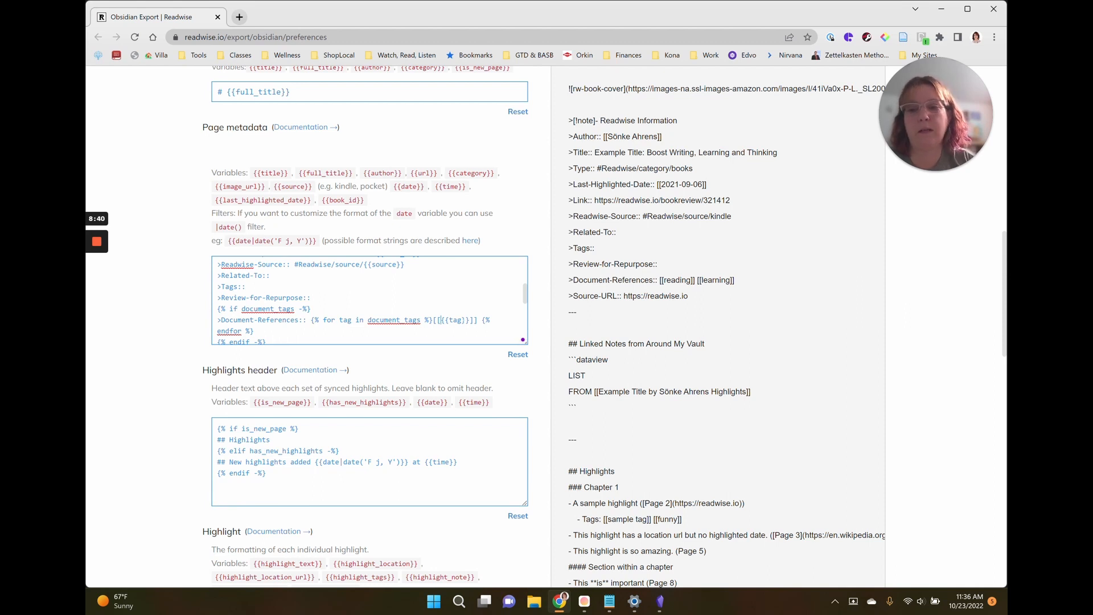
pyautogui.press('BackSpace')
pyautogui.press('BackSpace')
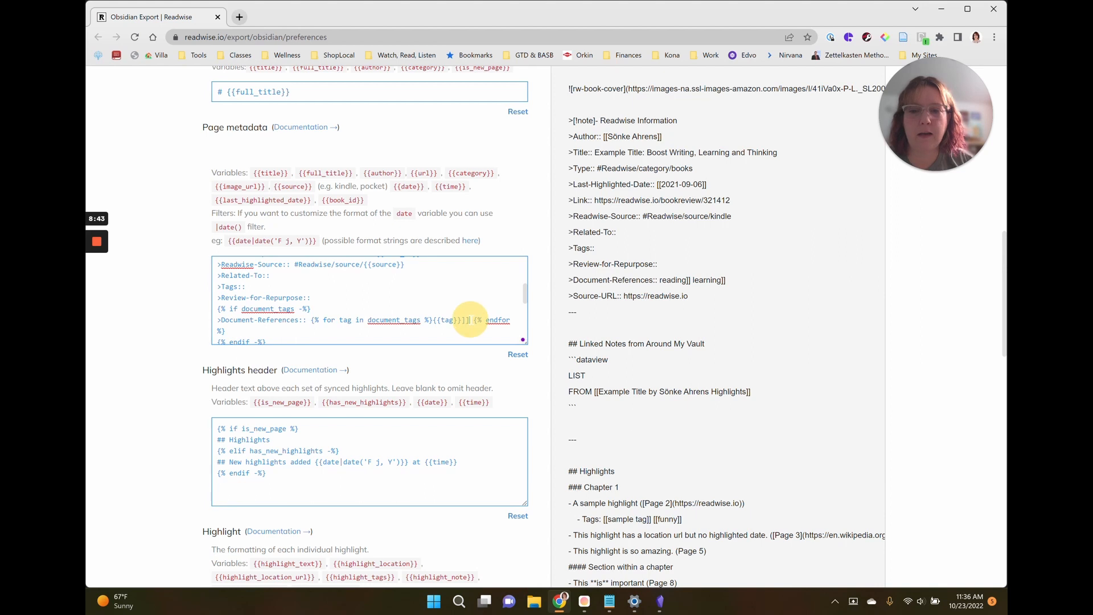
pyautogui.press('BackSpace')
pyautogui.press('BackSpace')
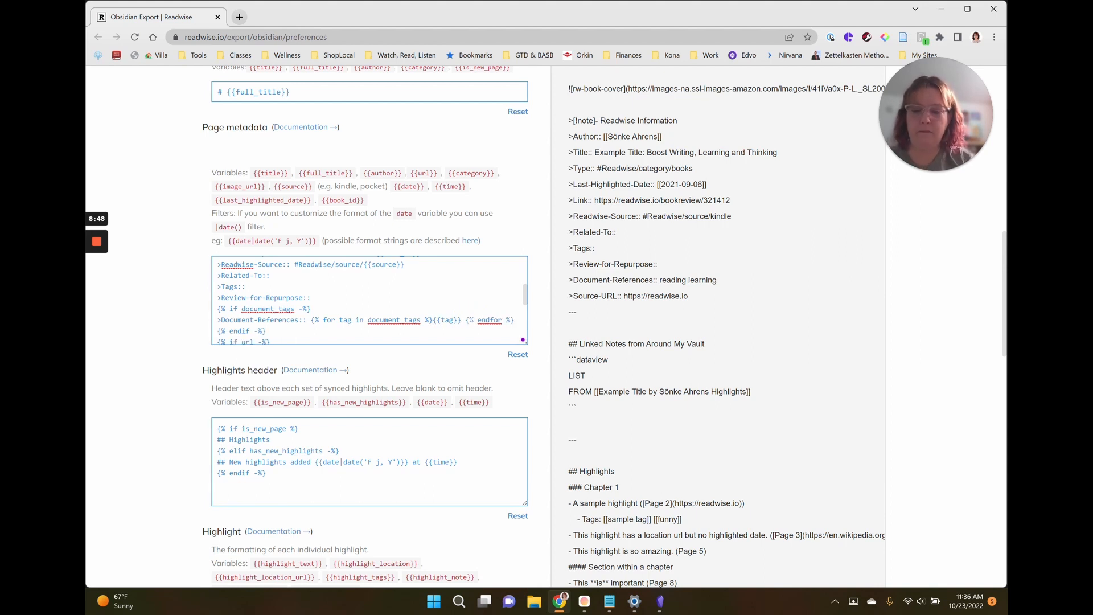
pyautogui.write('#')
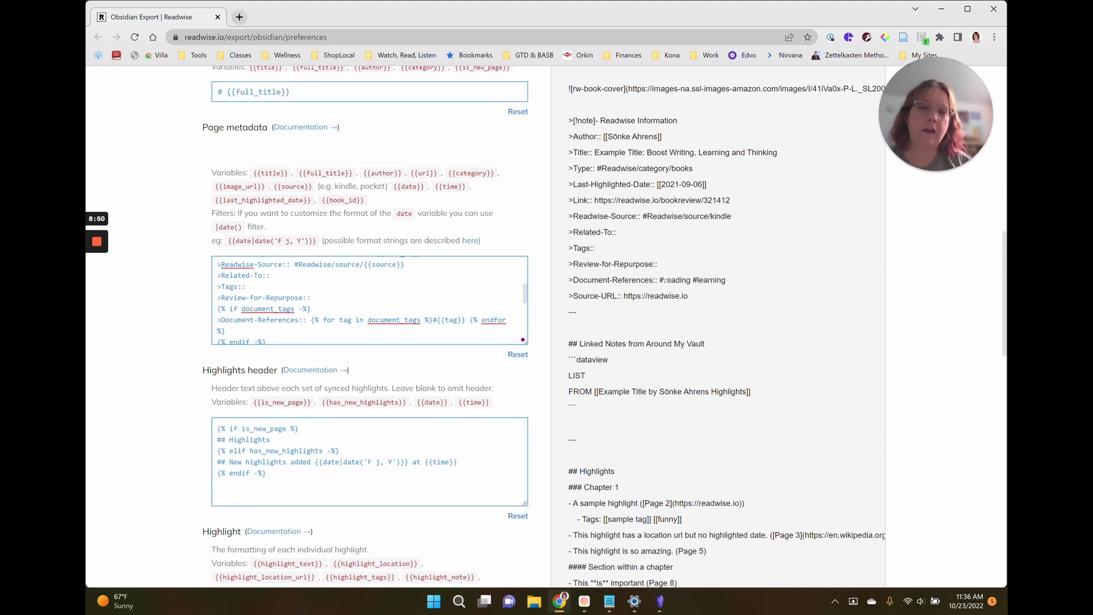
# - Restore the double square brackets around {{tag}} in place of the # prefix in the Document-References line of the Page metadata template
pyautogui.press('BackSpace')
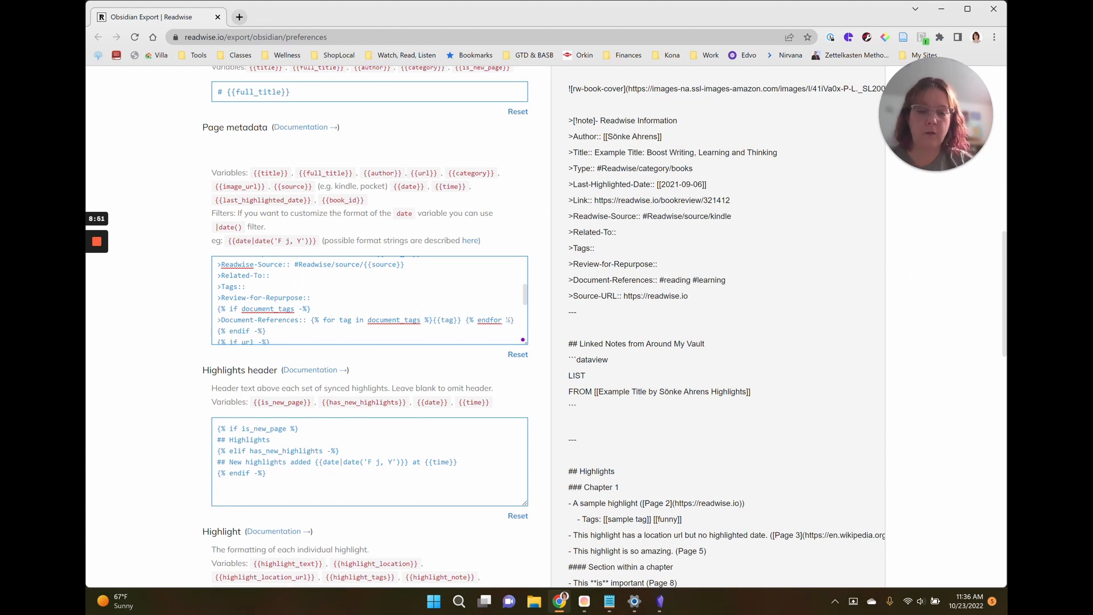
pyautogui.write('[[')
pyautogui.click(469, 320)
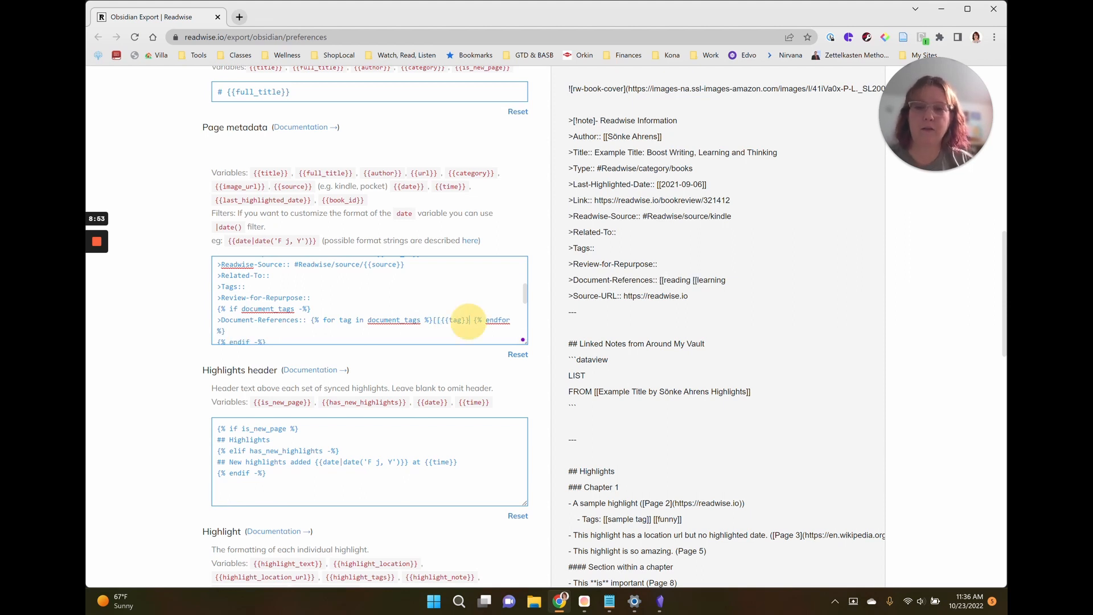
pyautogui.write(']]')
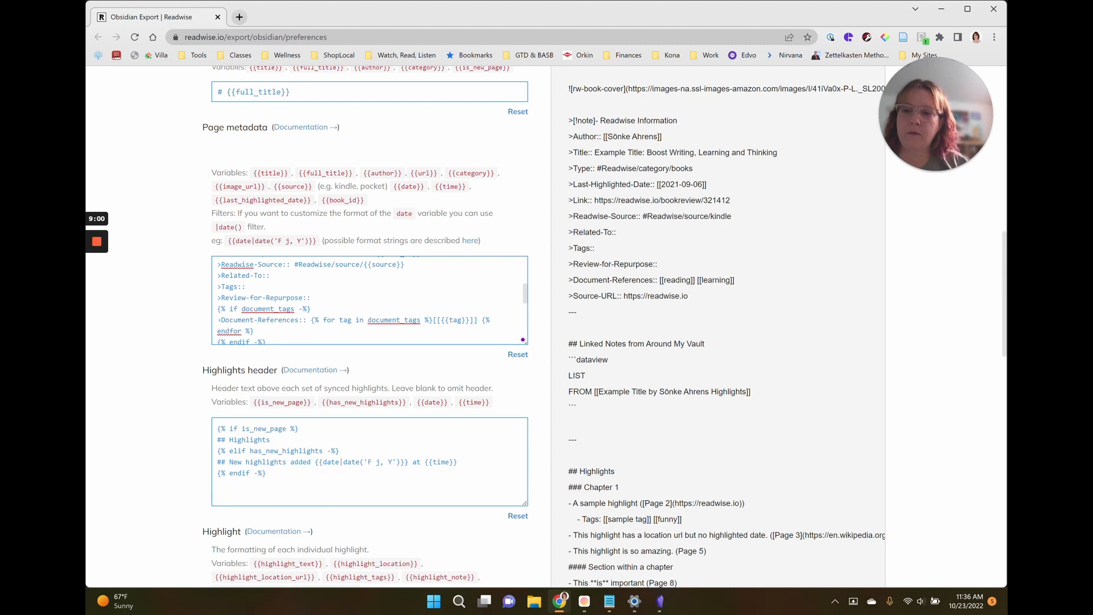
# - Examine the conditional Document-References and Source-URL lines in the Page metadata template
pyautogui.moveTo(218, 319); pyautogui.dragTo(256, 331)
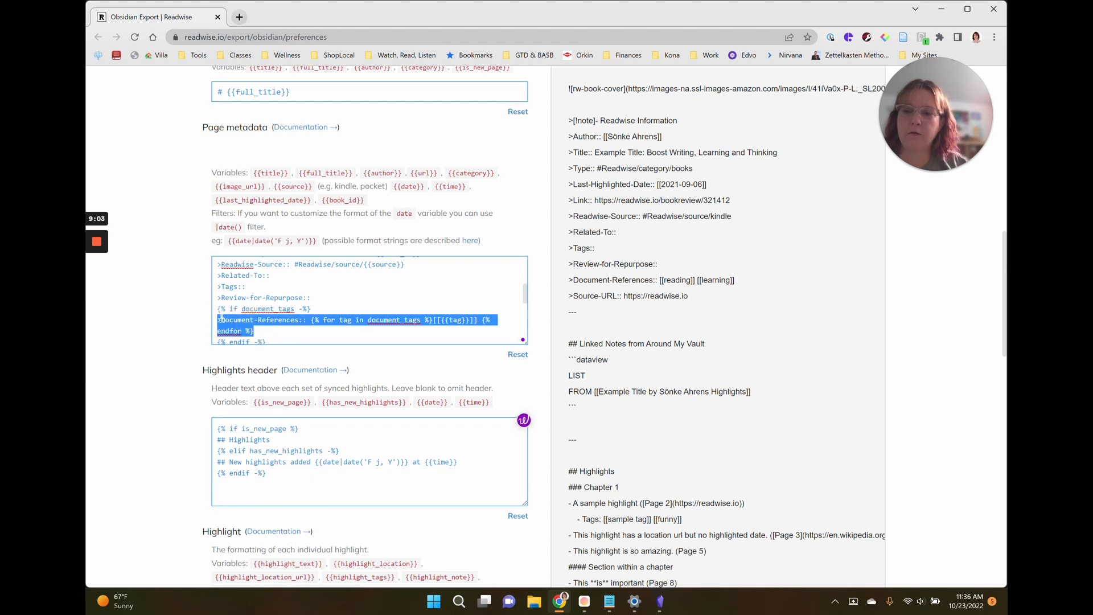
pyautogui.click(220, 308)
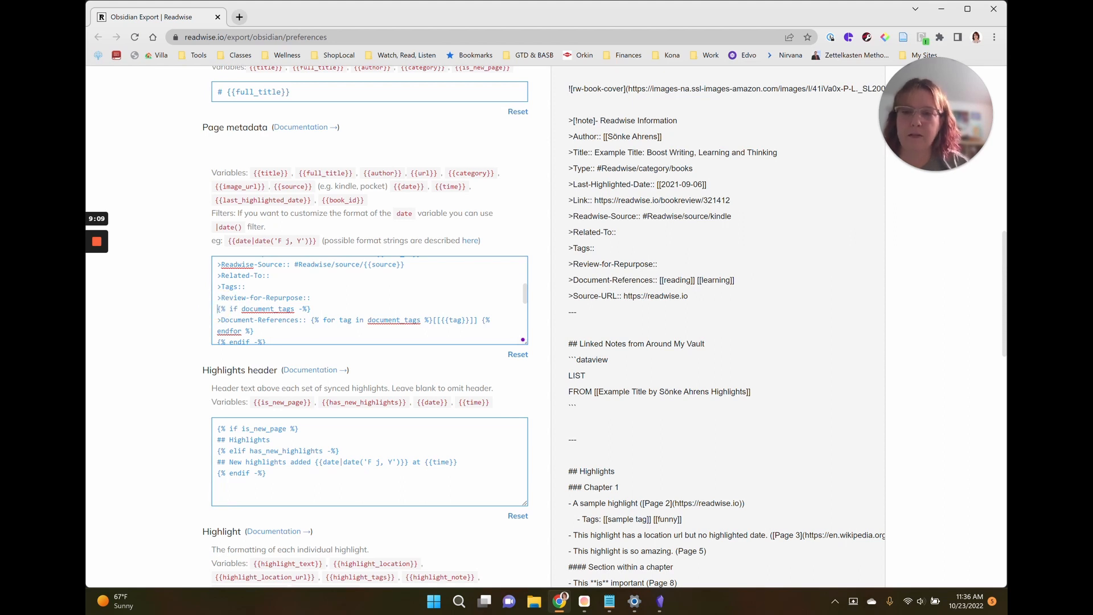
pyautogui.scroll(-1, 369, 300)
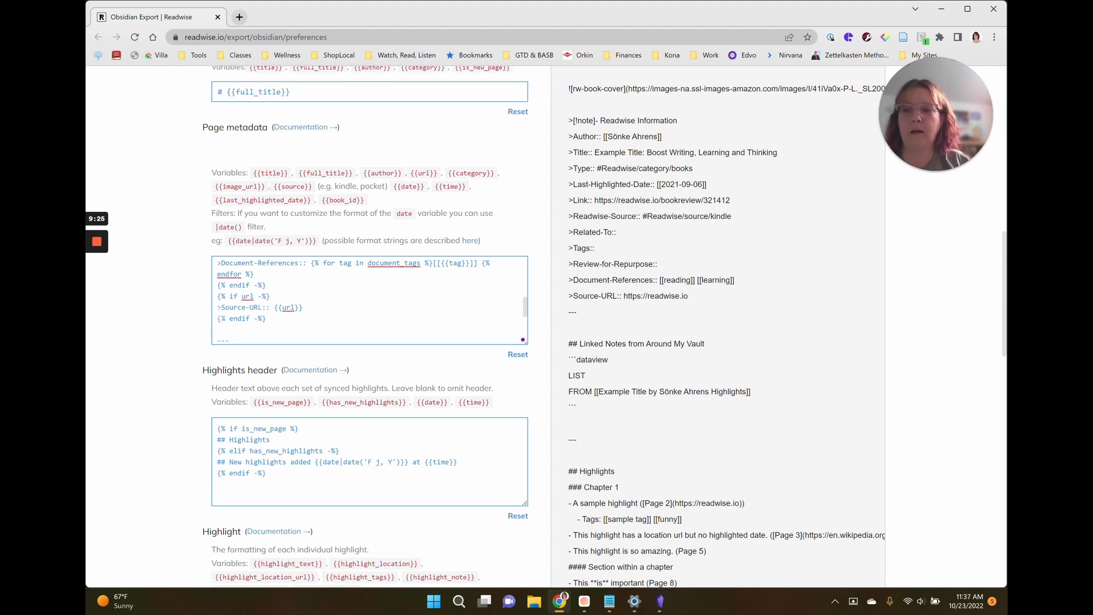
pyautogui.moveTo(217, 307); pyautogui.dragTo(301, 307)
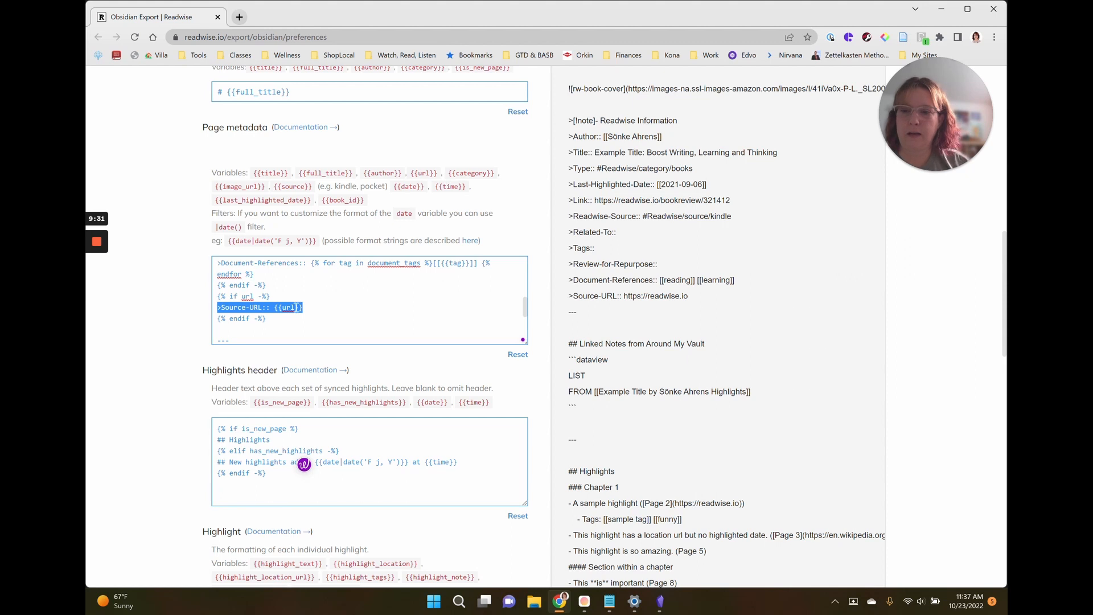
# - Examine the Linked Notes from Around My Vault heading and its dataview LIST query in the Page metadata template
pyautogui.scroll(-2, 370, 300)
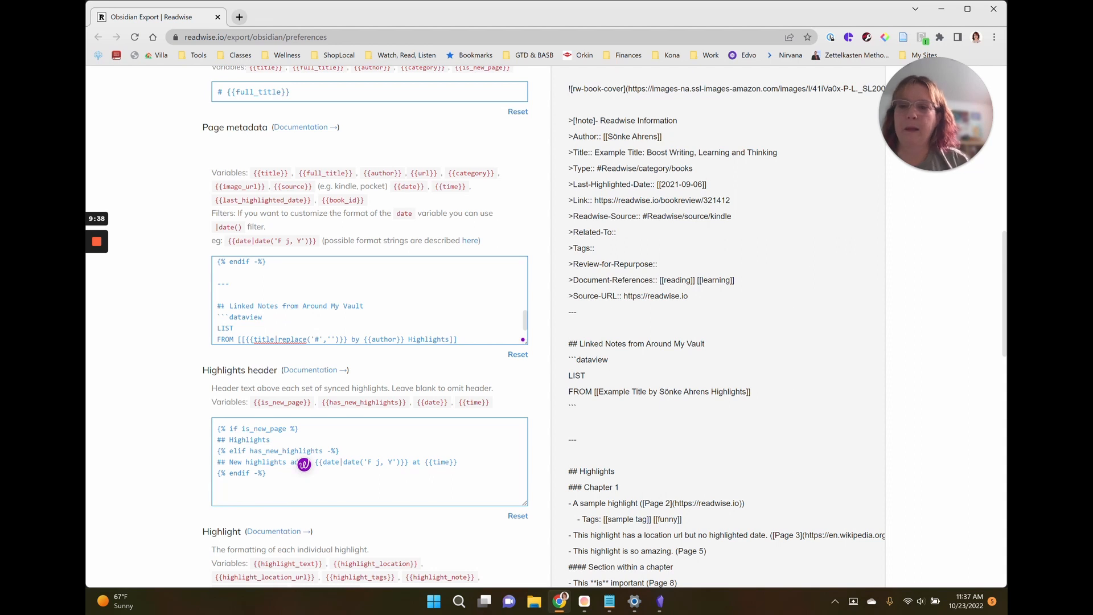
pyautogui.click(220, 306)
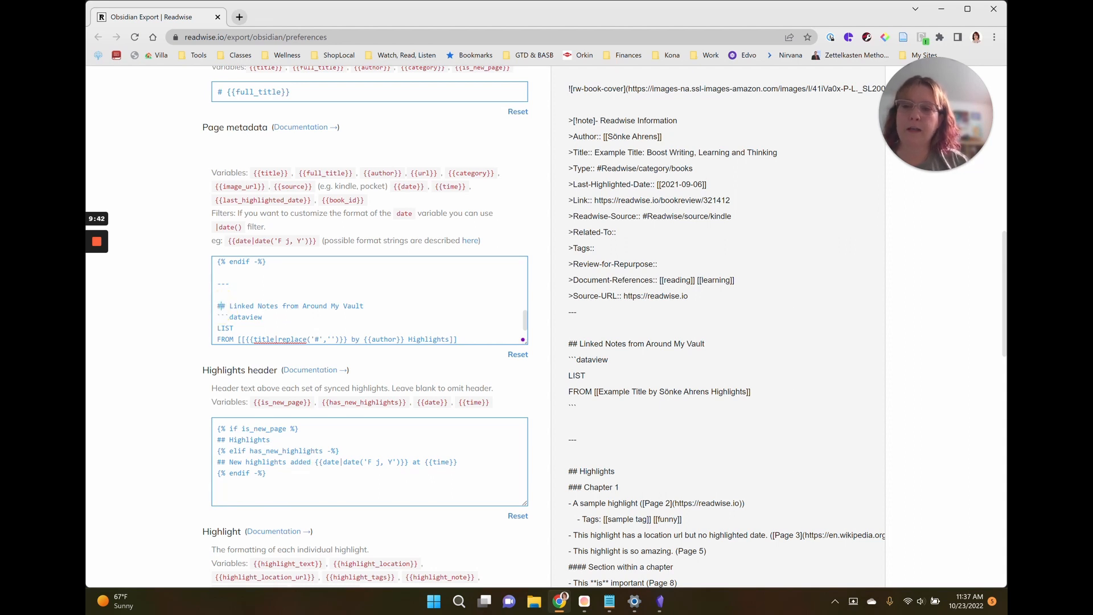
pyautogui.scroll(-1, 370, 300)
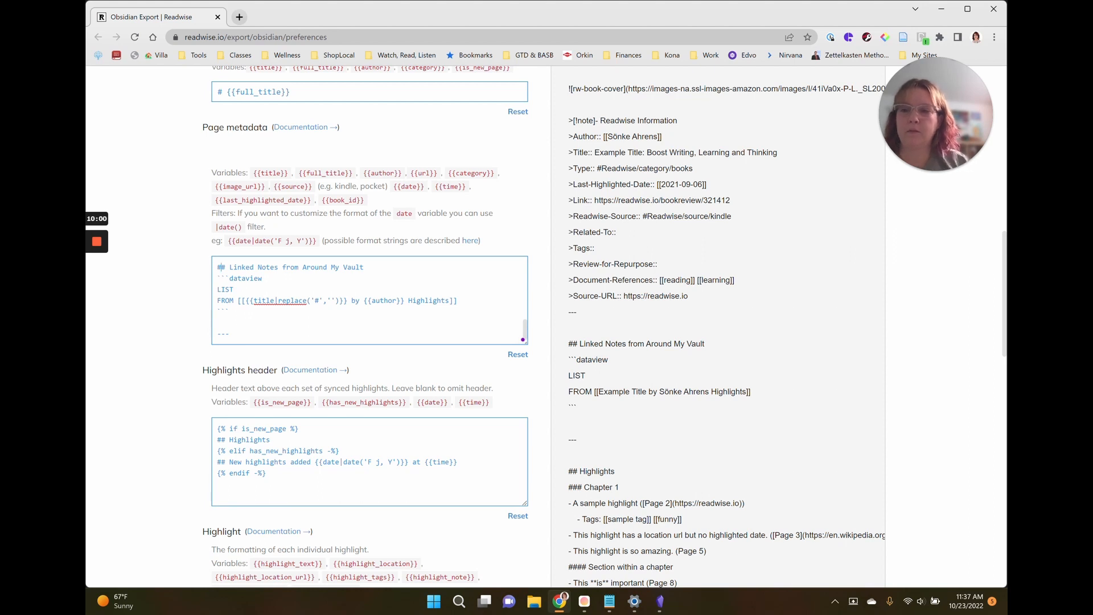
pyautogui.click(265, 279)
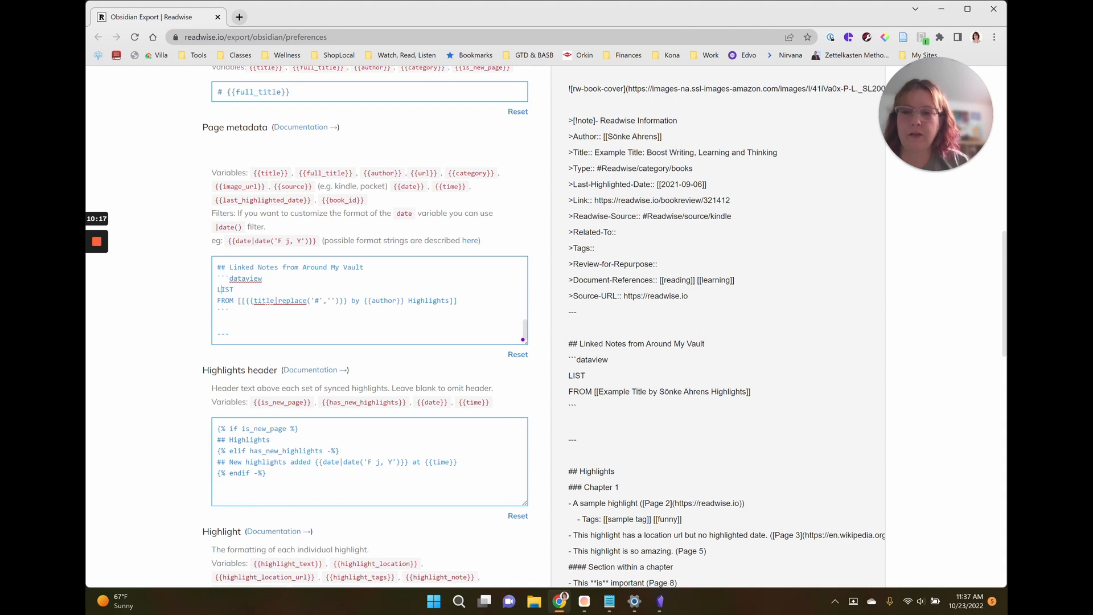
pyautogui.scroll(5, 333, 323)
pyautogui.scroll(-5, 333, 323)
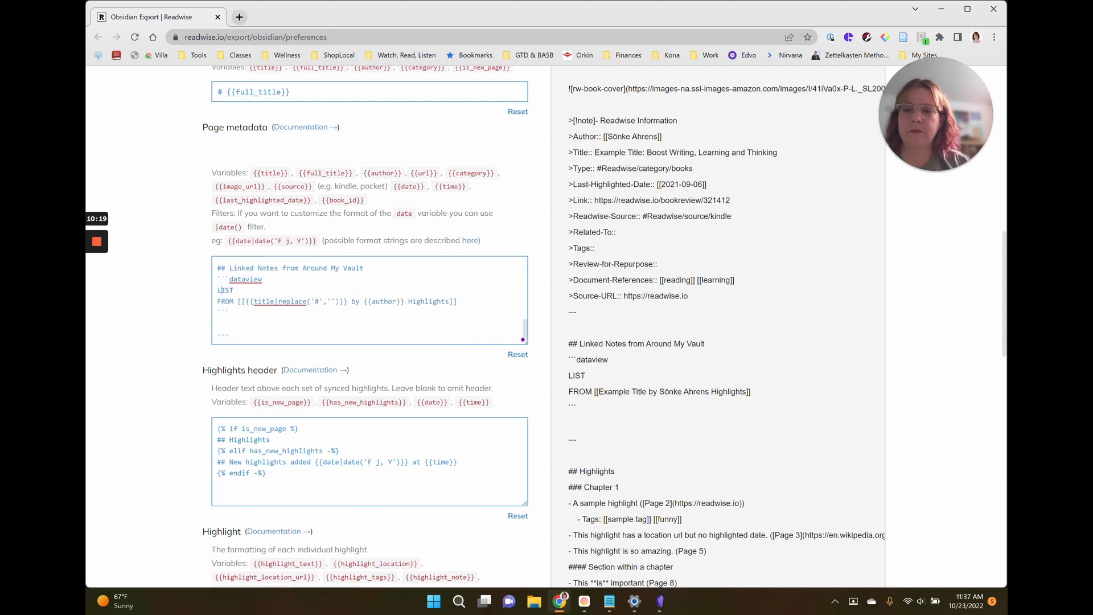
# - Compare the custom File name template with the FROM line of the Linked Notes dataview query in the template and preview
pyautogui.scroll(5, 114, 308)
pyautogui.scroll(3, 119, 323)
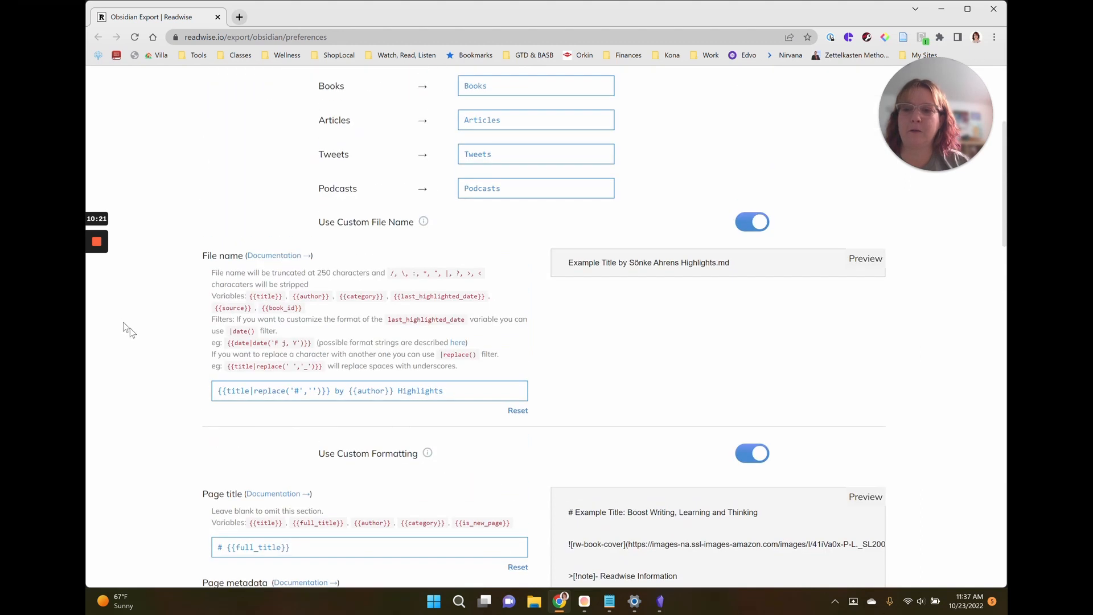
pyautogui.moveTo(445, 391); pyautogui.dragTo(211, 405)
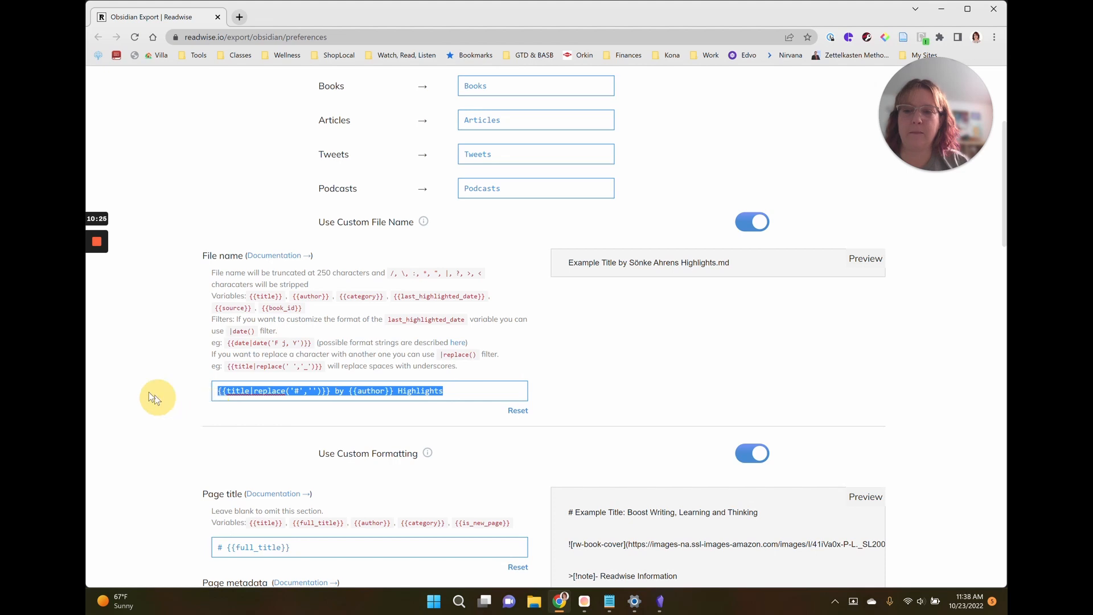
pyautogui.scroll(-10, 149, 394)
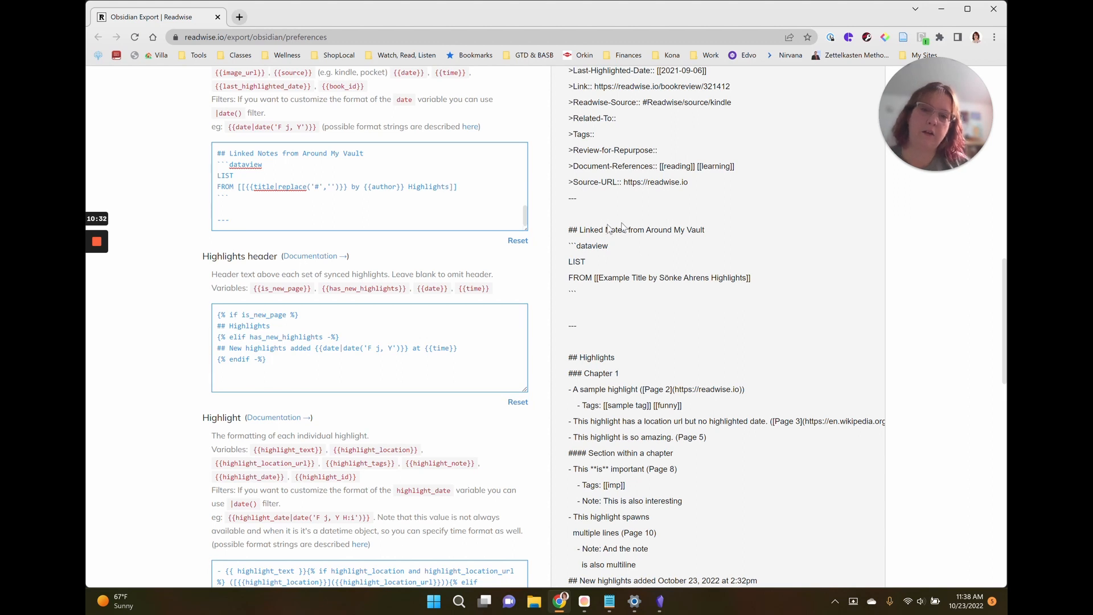
pyautogui.moveTo(569, 228); pyautogui.dragTo(590, 291)
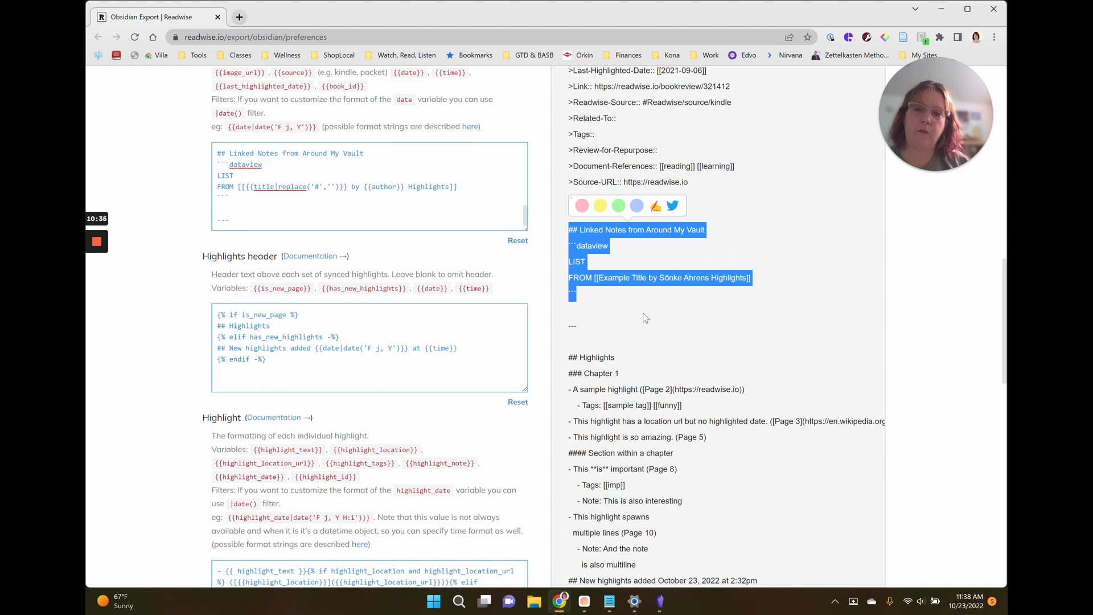
pyautogui.click(245, 220)
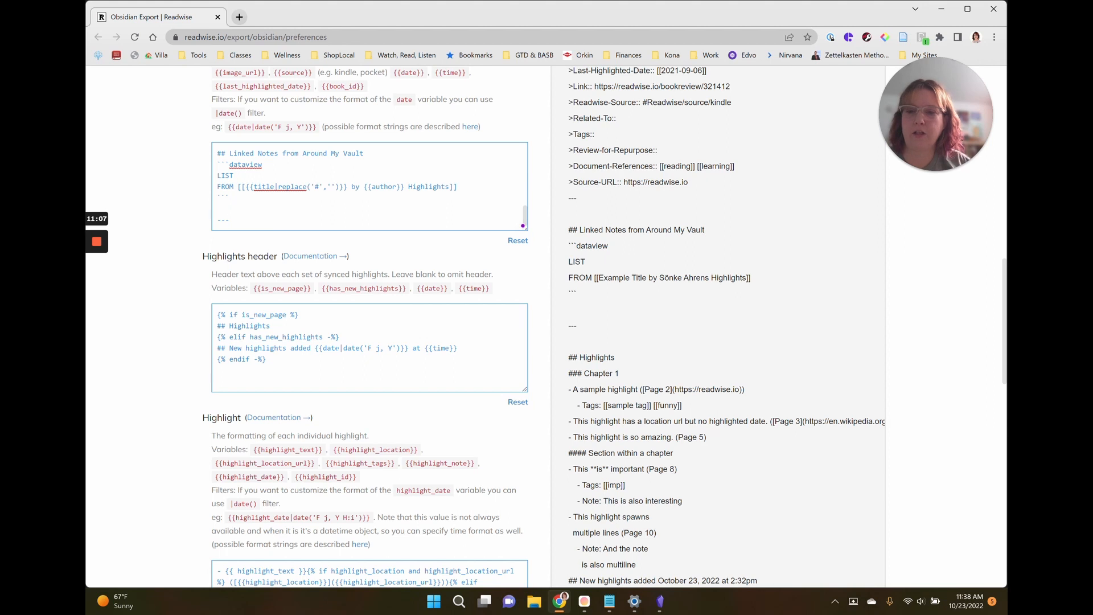
# - Replace the Highlights header template with the prepared block from the Readwise Final Settings Notepad file, using [[{{date|date('Y-m-d')}}]], and check the preview
pyautogui.scroll(-2, 702, 369)
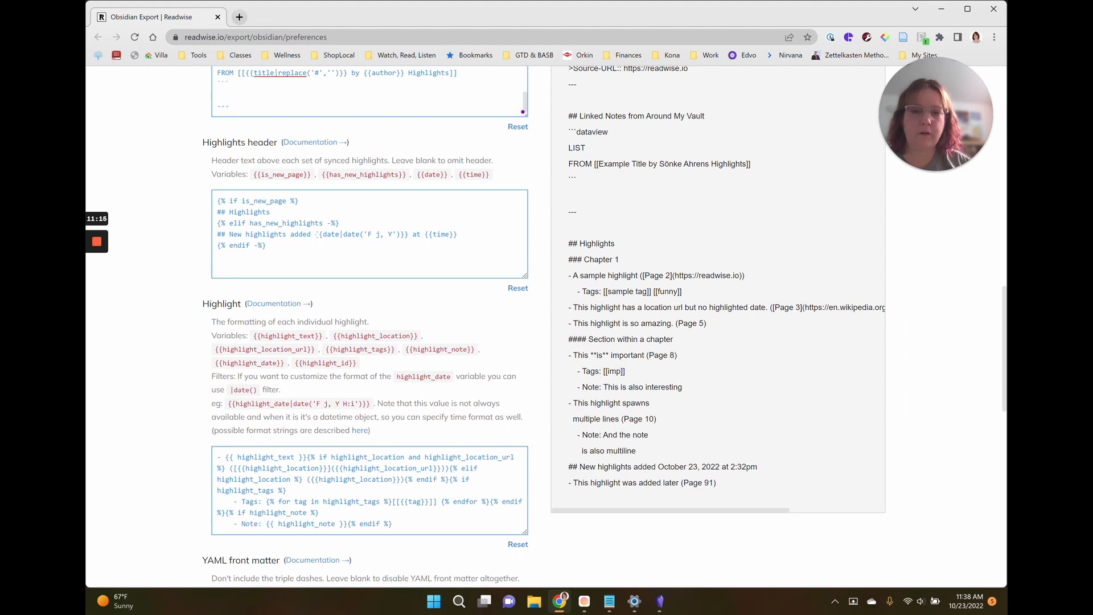
pyautogui.click(612, 602)
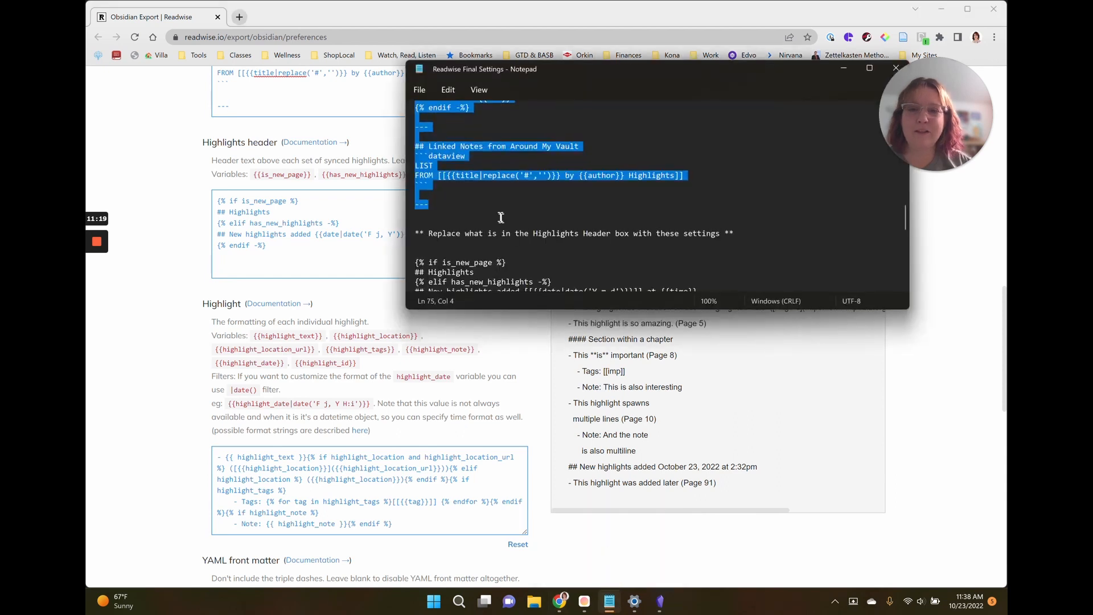
pyautogui.scroll(-3, 500, 215)
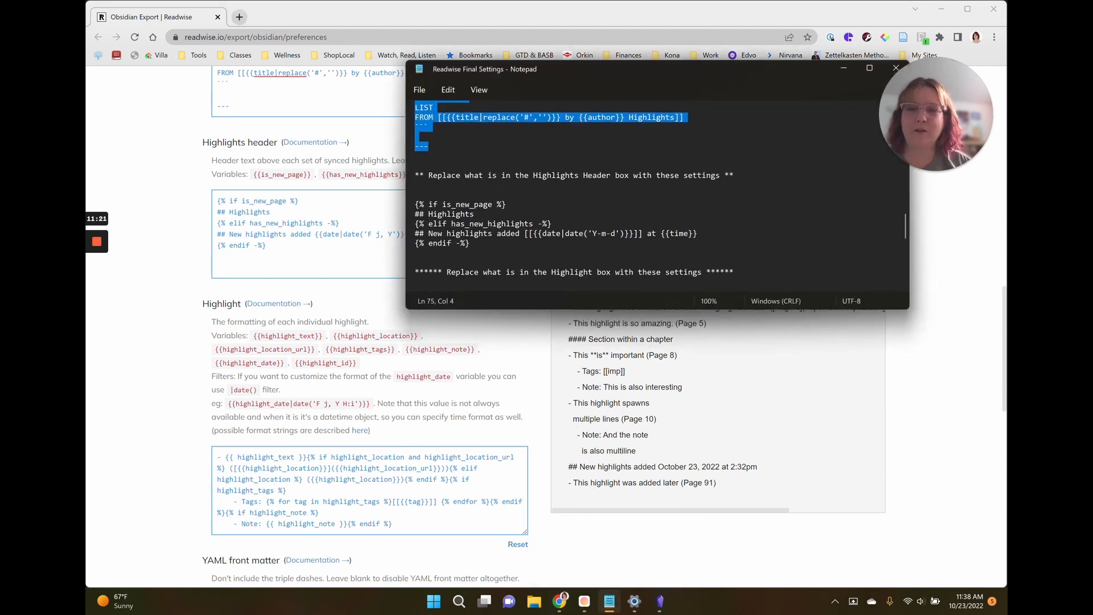
pyautogui.moveTo(416, 205); pyautogui.dragTo(503, 247)
pyautogui.hotkey('ctrl', 'c')
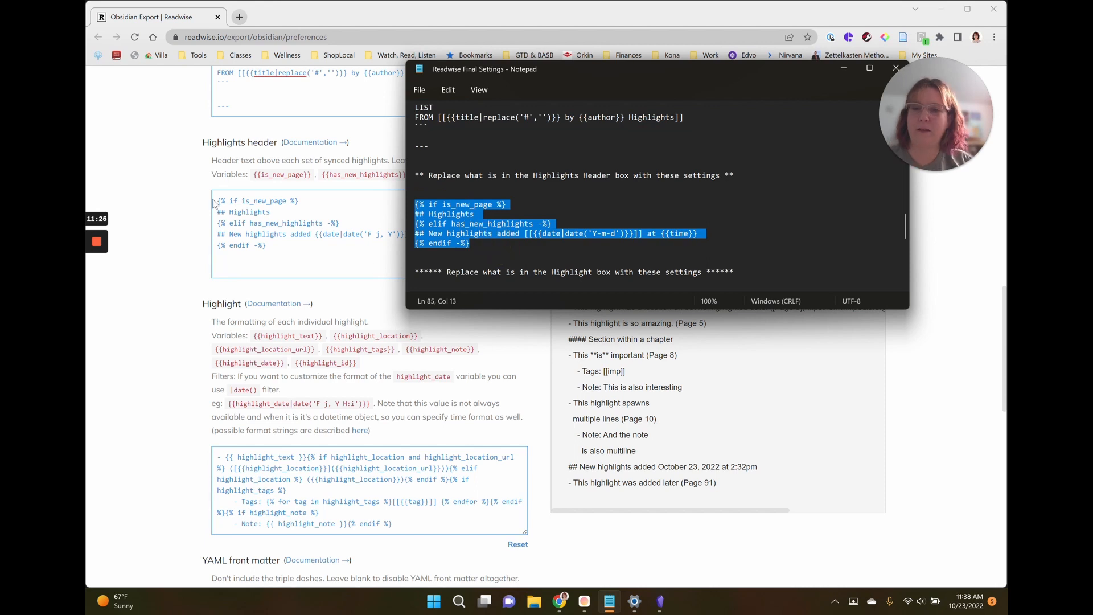
pyautogui.click(215, 204)
pyautogui.hotkey('ctrl', 'a')
pyautogui.hotkey('ctrl', 'v')
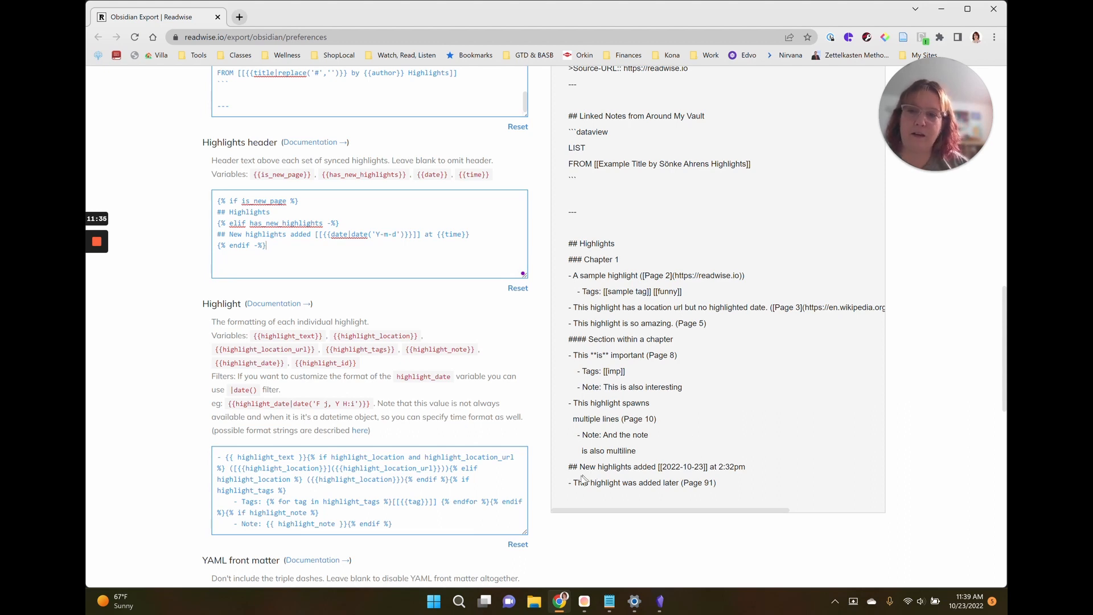
pyautogui.moveTo(568, 470); pyautogui.dragTo(728, 483)
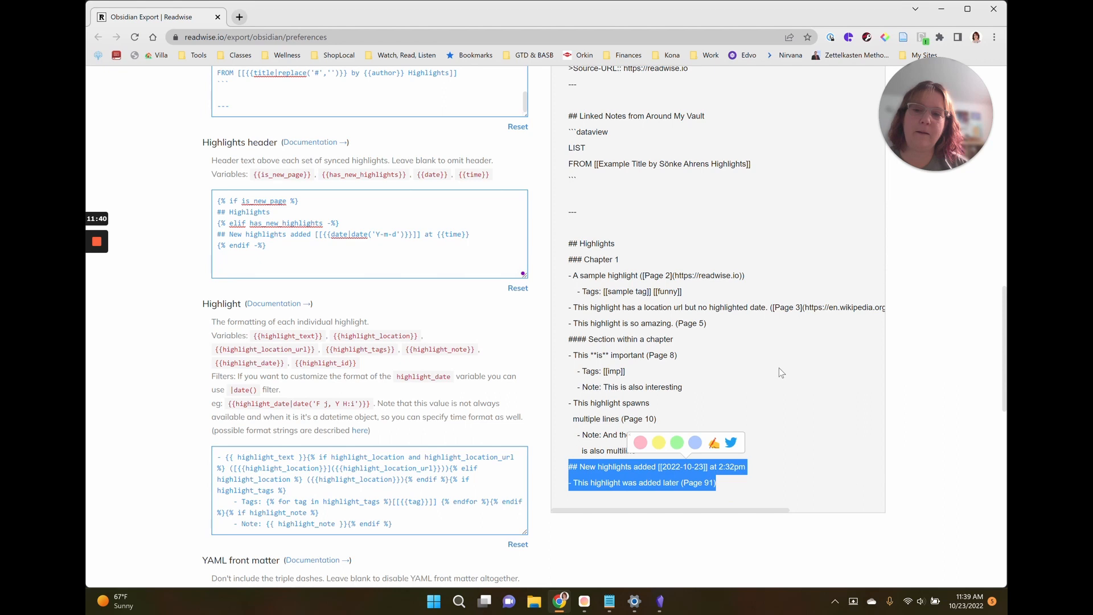
# - Replace the Highlight template with the prepared Highlight block from the Readwise Final Settings Notepad file, including its readwise.io/open link, See also and Note lines
pyautogui.scroll(-2, 778, 364)
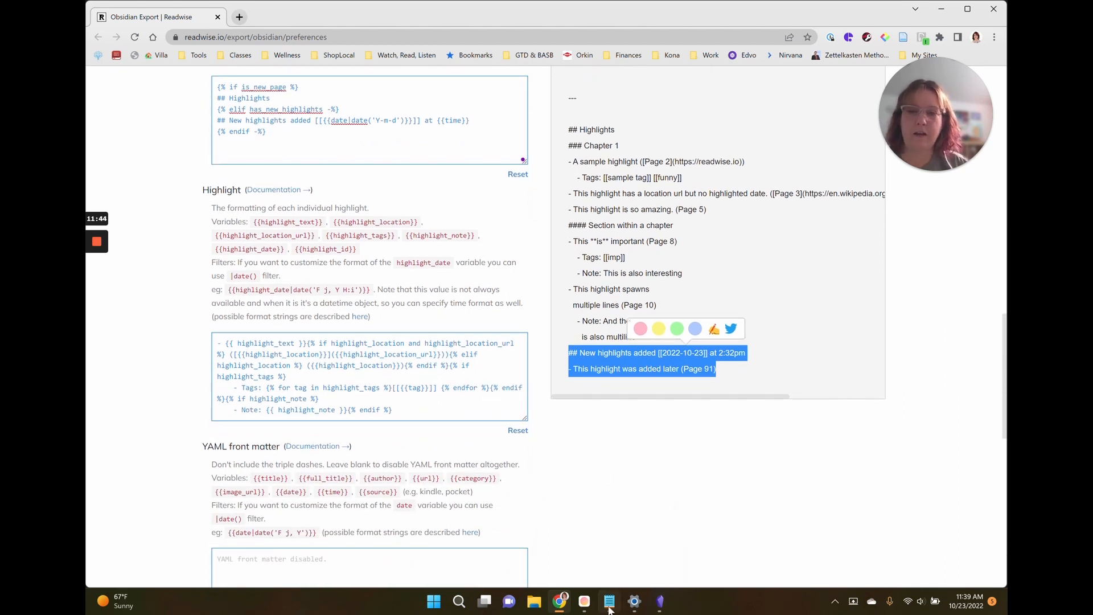
pyautogui.moveTo(610, 610)
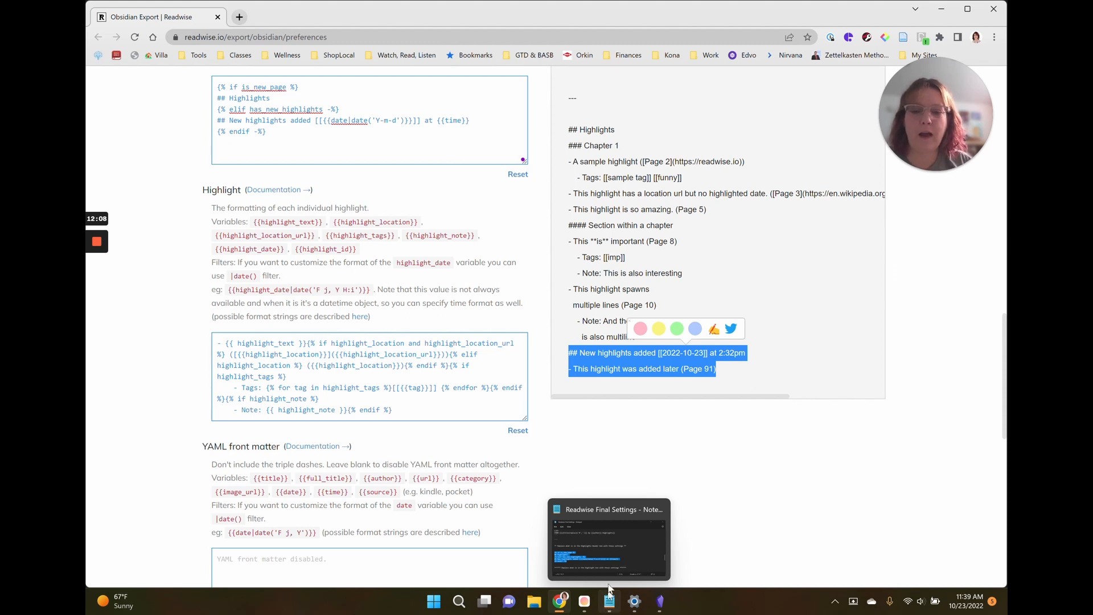
pyautogui.click(609, 547)
pyautogui.scroll(-3, 503, 270)
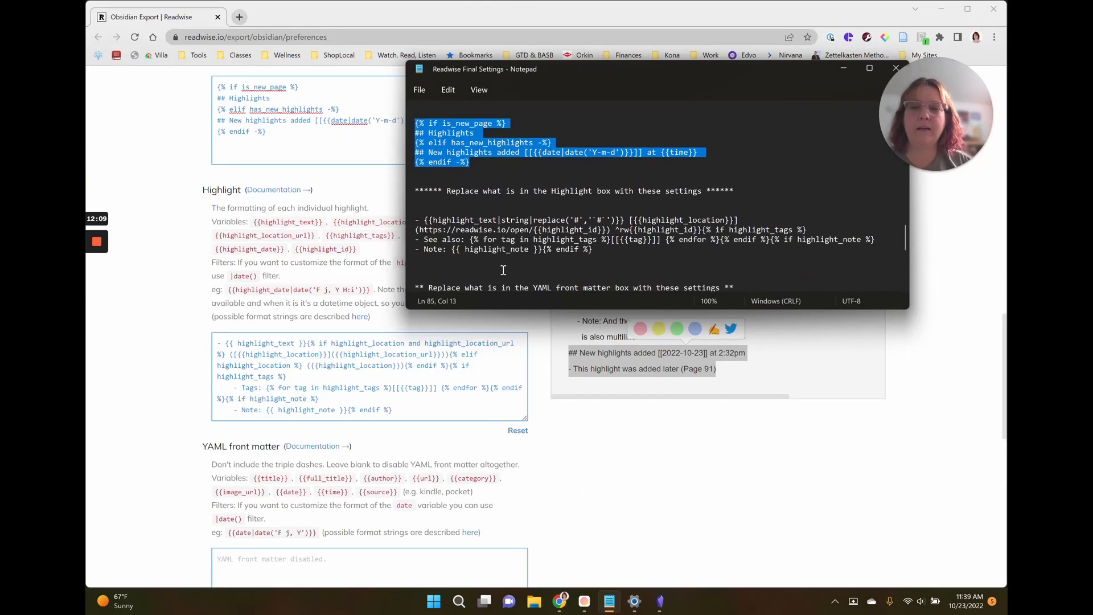
pyautogui.moveTo(594, 243); pyautogui.dragTo(436, 206)
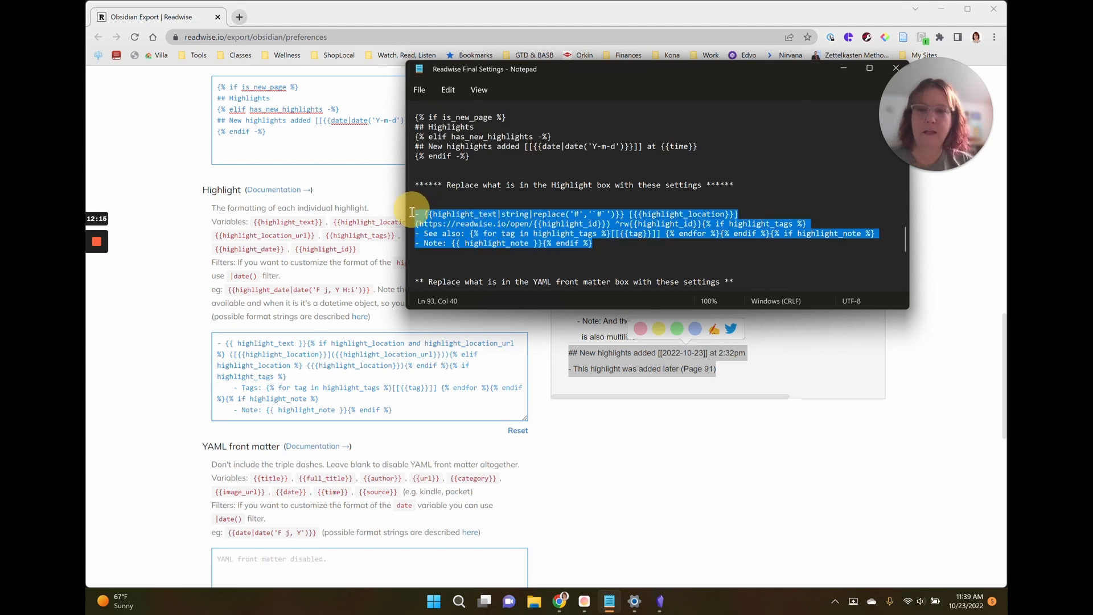
pyautogui.click(844, 69)
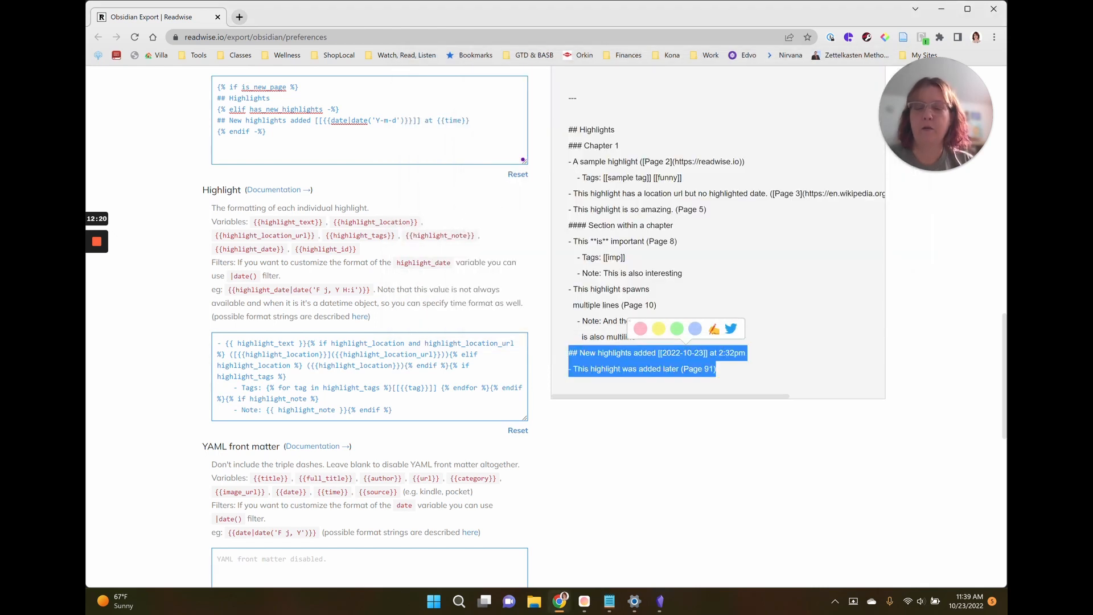
pyautogui.moveTo(401, 410)
pyautogui.mouseDown()
pyautogui.moveTo(279, 411)
pyautogui.moveTo(283, 364)
pyautogui.moveTo(187, 326)
pyautogui.mouseUp()
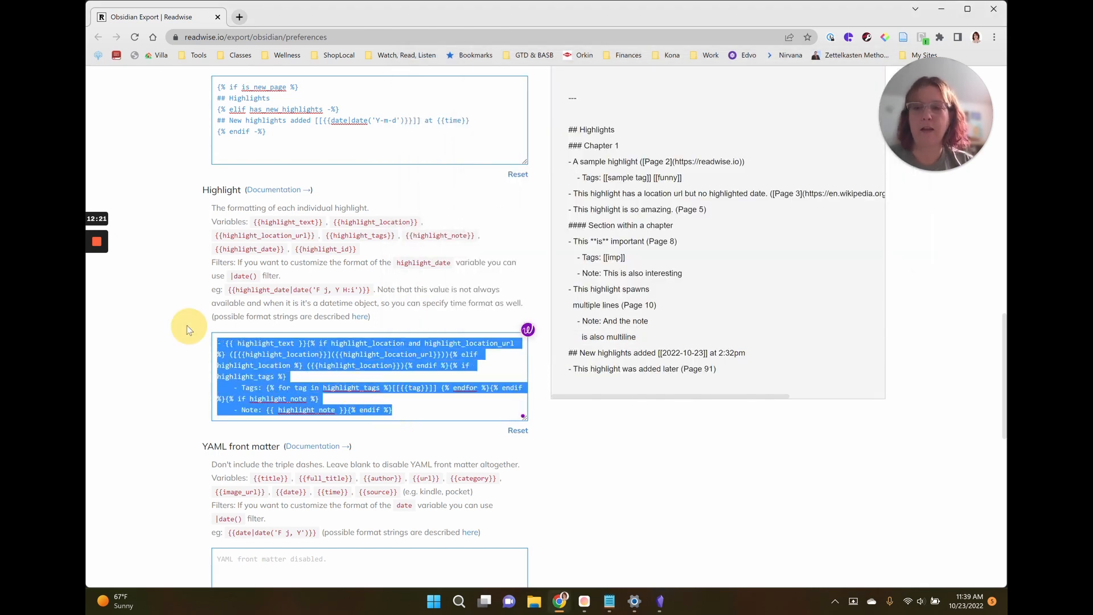
pyautogui.write("- {{highlight_text|string|replace('#','`#`')}} [{{highlight_location}}](https://readwise.io/open/{{highlight_id}}) ^rw{{highlight_id}}{% if highlight_tags %} - See also: {% for tag in highlight_tags %}[[{{tag}}]] {% endfor %}{% endif %}{% if highlight_note %} - Note: {{ highlight_note }}{% endif %}")
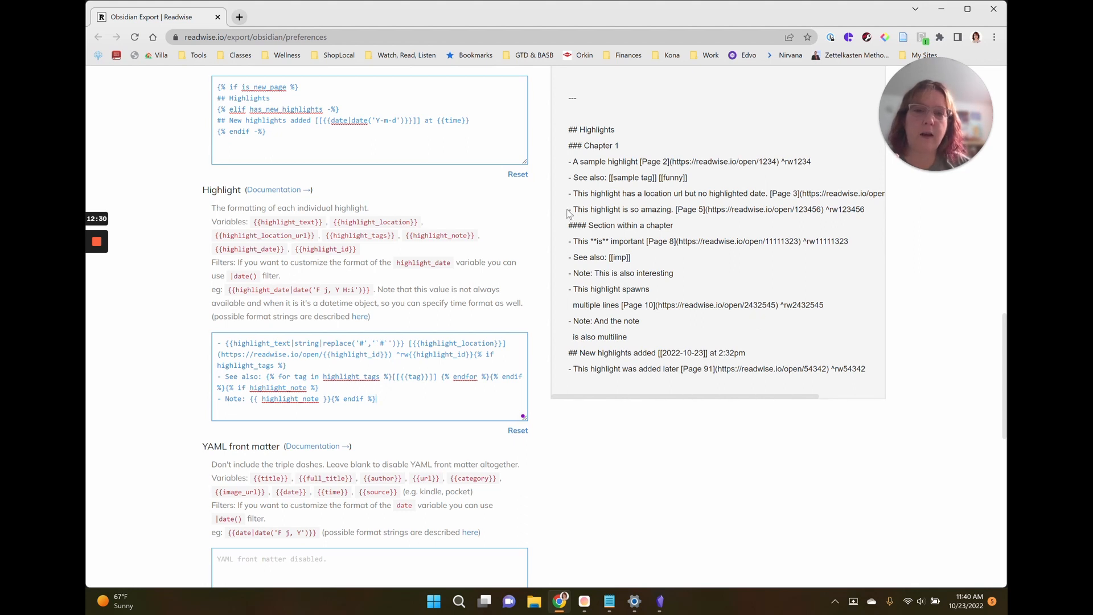
# - Examine the highlight lines, page links and note text in the preview, and compare them with the metadata Link field
pyautogui.moveTo(568, 213); pyautogui.dragTo(867, 208)
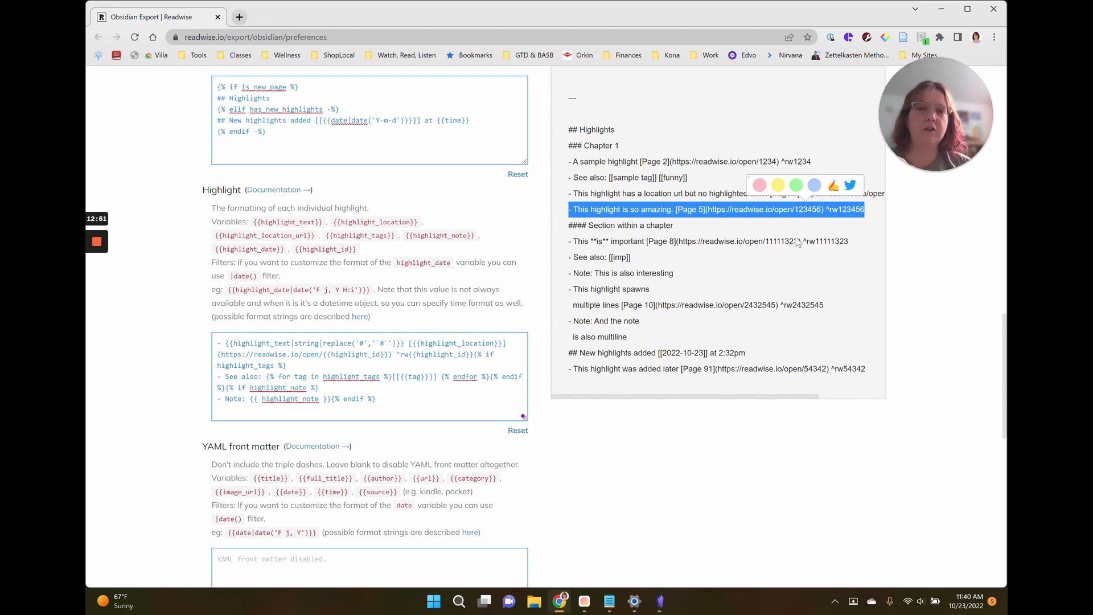
pyautogui.scroll(7, 797, 228)
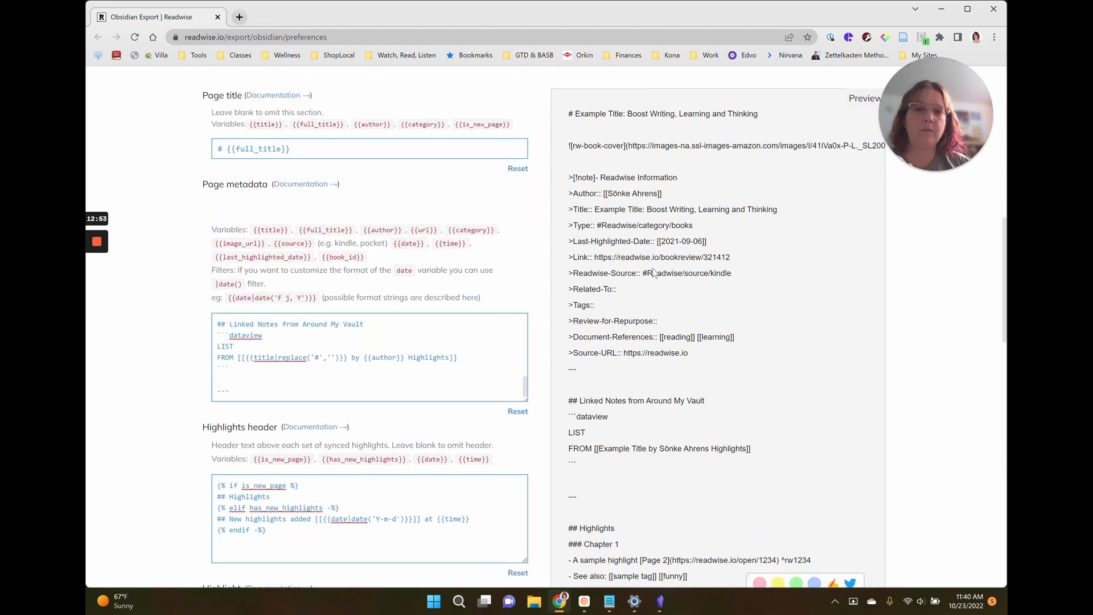
pyautogui.moveTo(573, 257); pyautogui.dragTo(730, 256)
pyautogui.scroll(-4, 780, 280)
pyautogui.scroll(-3, 779, 281)
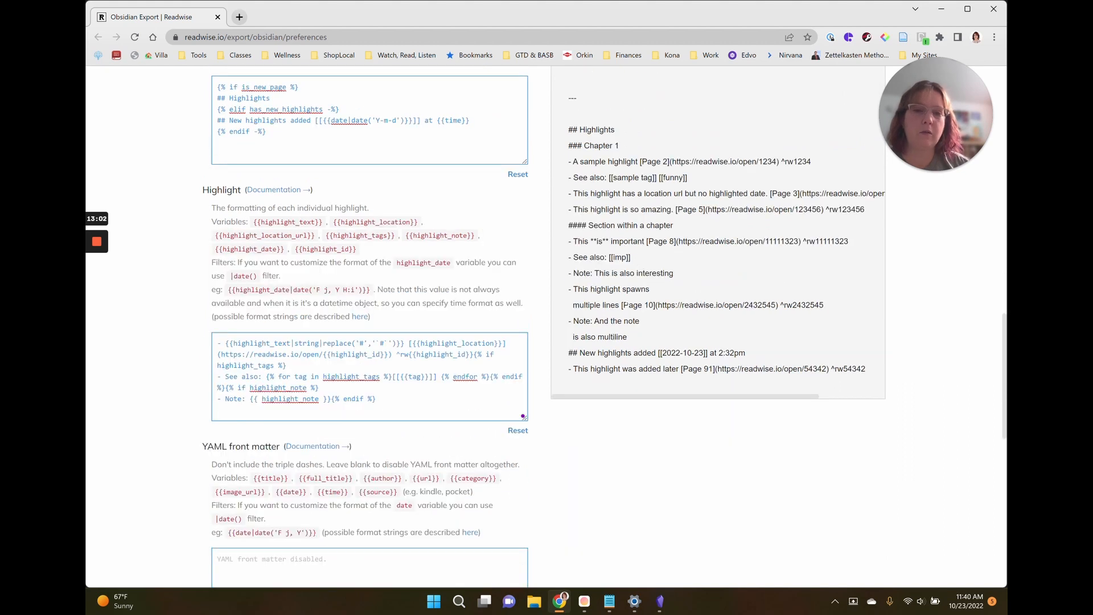
pyautogui.moveTo(659, 305); pyautogui.dragTo(776, 303)
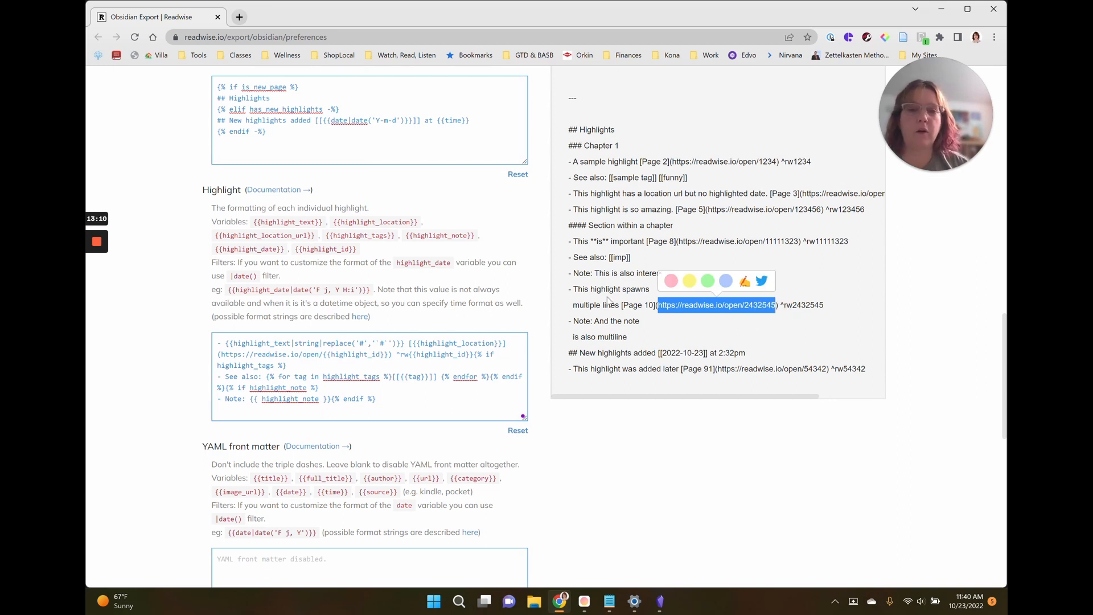
pyautogui.moveTo(595, 322); pyautogui.dragTo(641, 325)
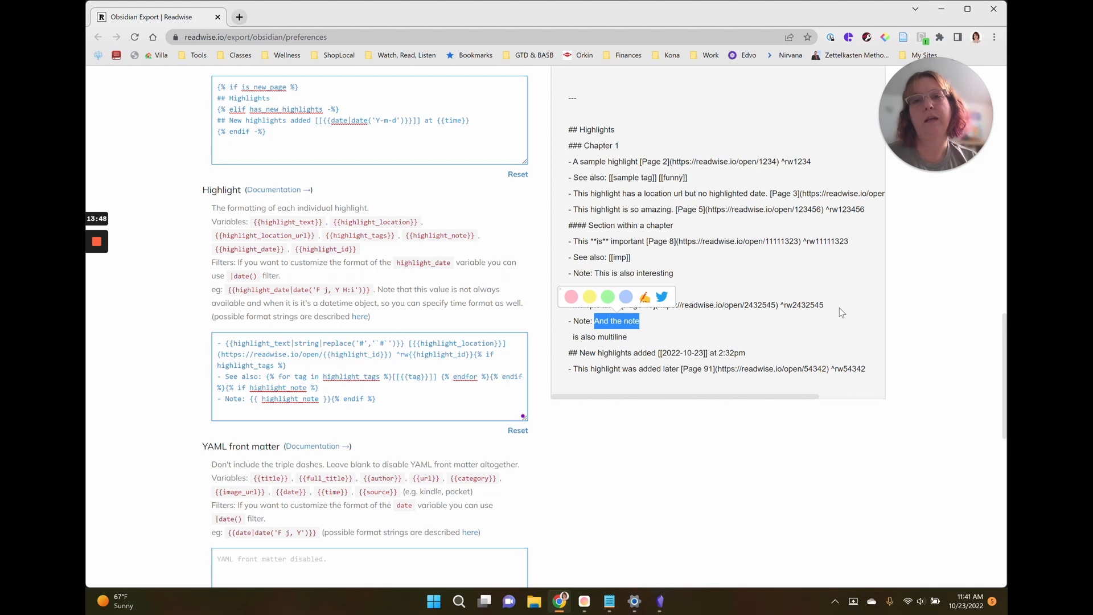
# - Fill the empty YAML front matter template with the prepared line alias: {{full_title}} Highlights from the Readwise Final Settings Notepad file
pyautogui.scroll(3, 840, 308)
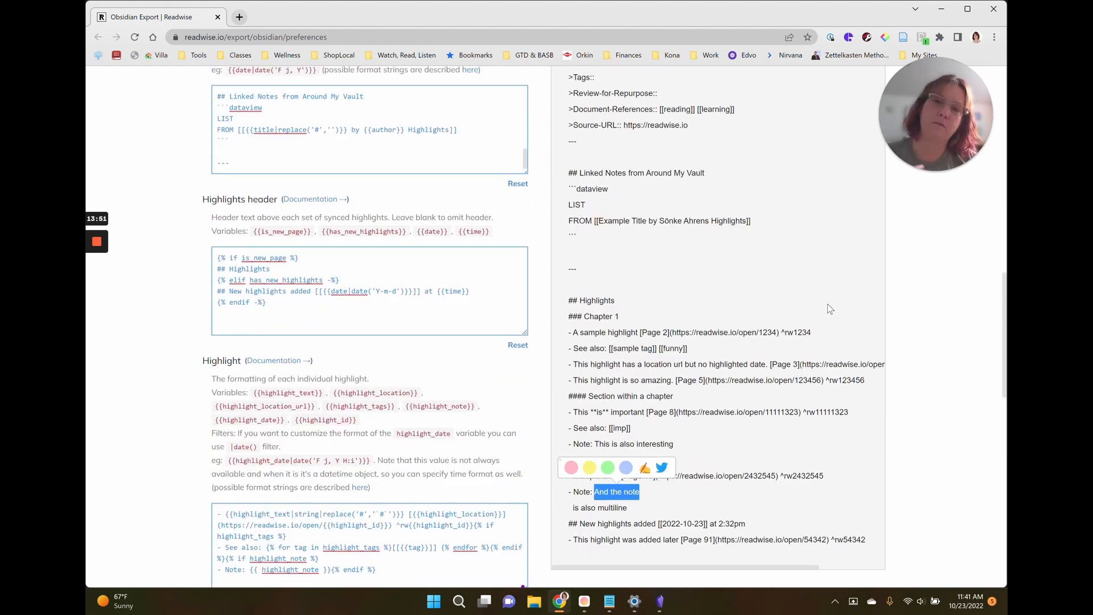
pyautogui.scroll(-4, 830, 309)
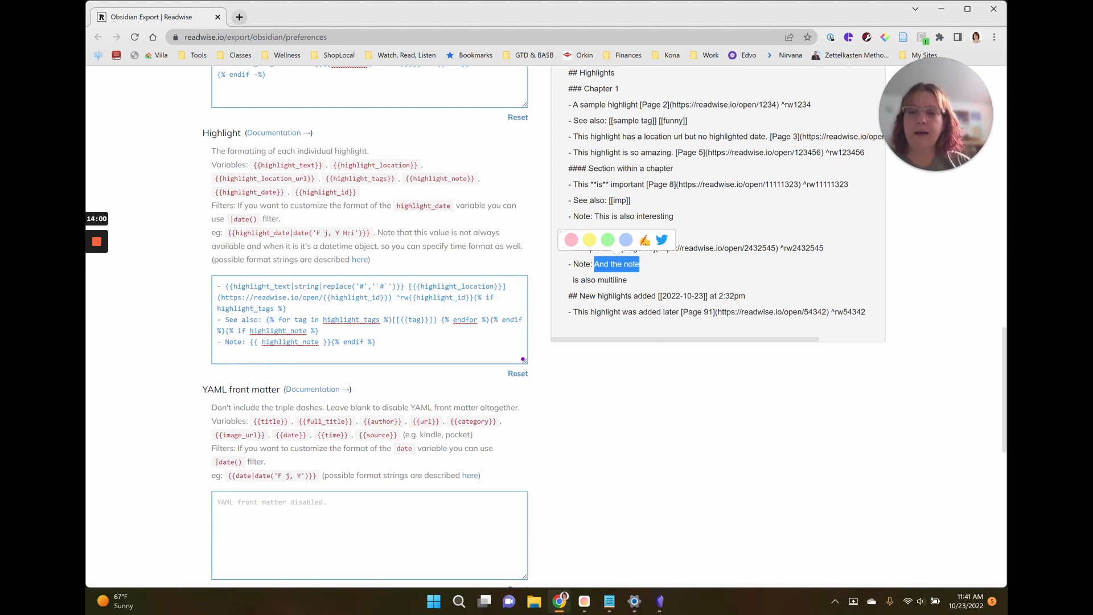
pyautogui.scroll(-2, 402, 347)
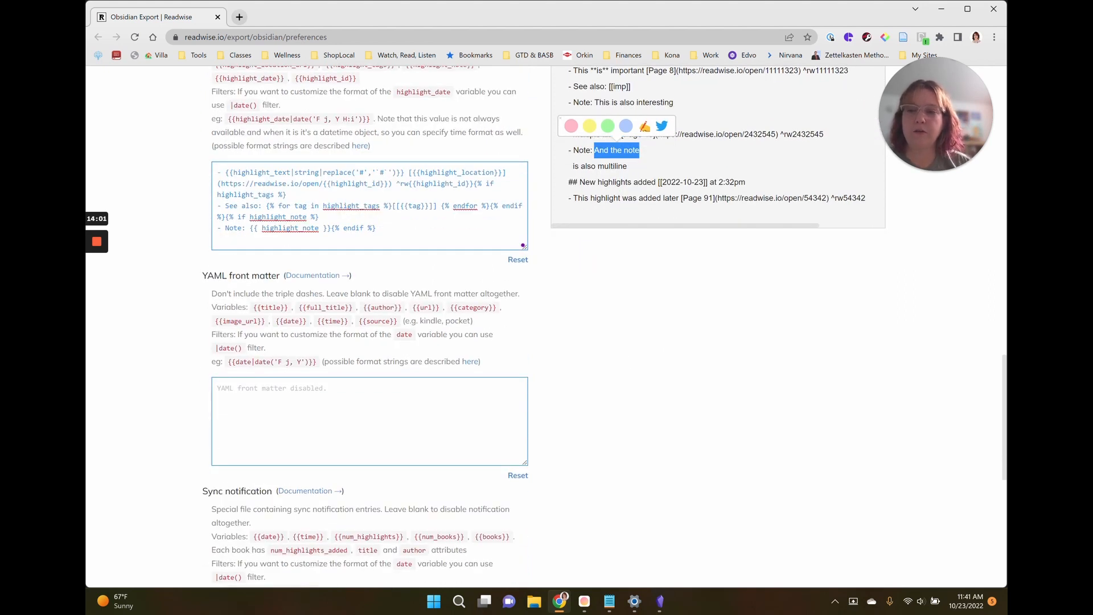
pyautogui.click(609, 601)
pyautogui.scroll(-2, 456, 256)
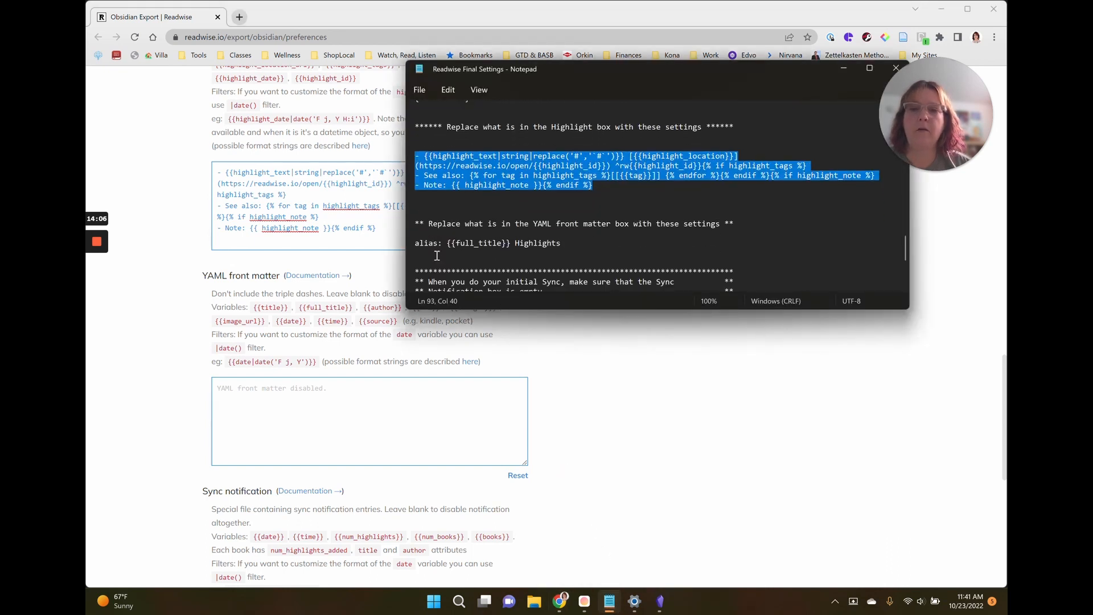
pyautogui.tripleClick(417, 244)
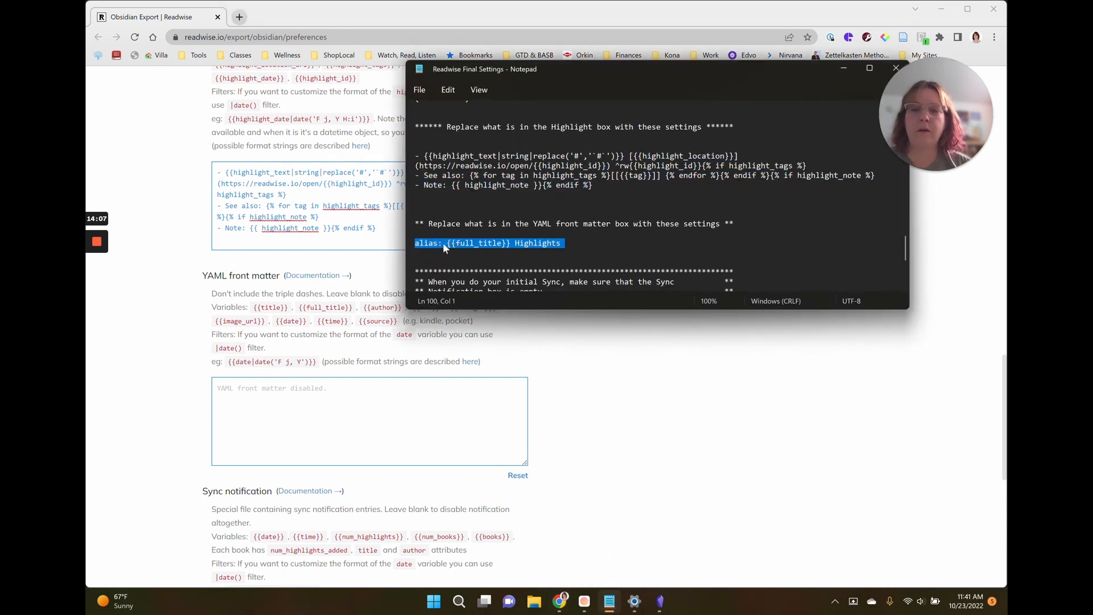
pyautogui.rightClick(443, 244)
pyautogui.click(472, 303)
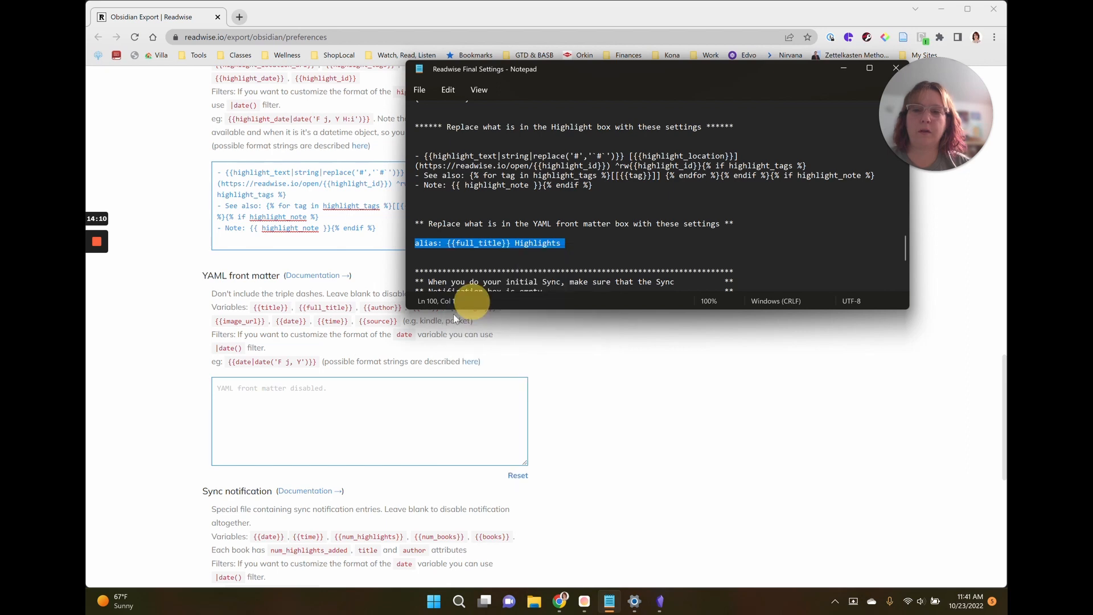
pyautogui.click(300, 392)
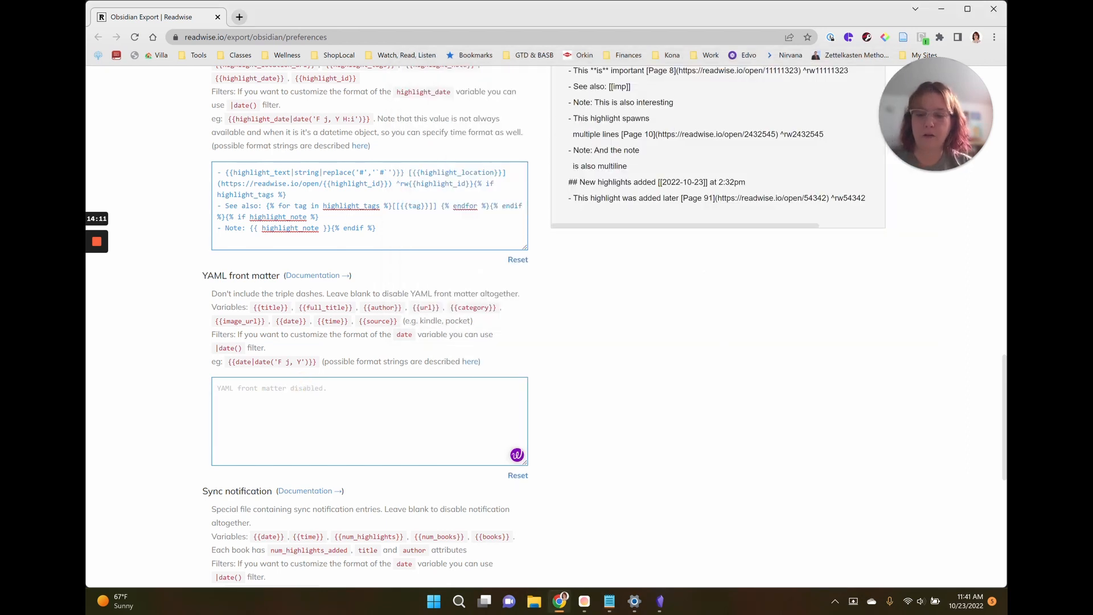
pyautogui.hotkey('ctrl', 'v')
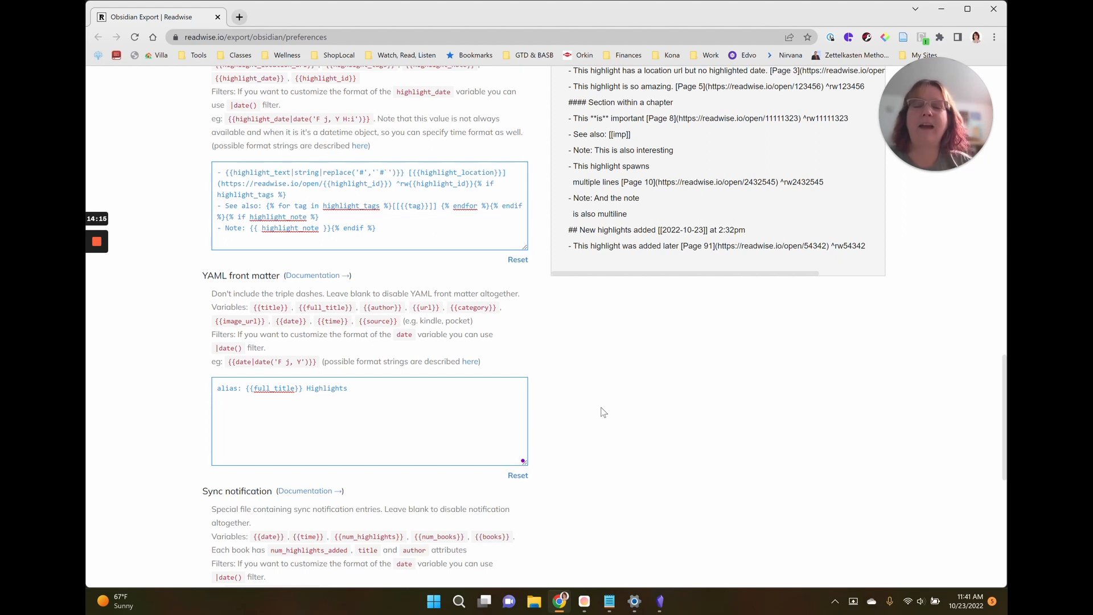
# - Check the alias front matter in the export preview and review the Sync notification template and its suggested text
pyautogui.scroll(8, 672, 253)
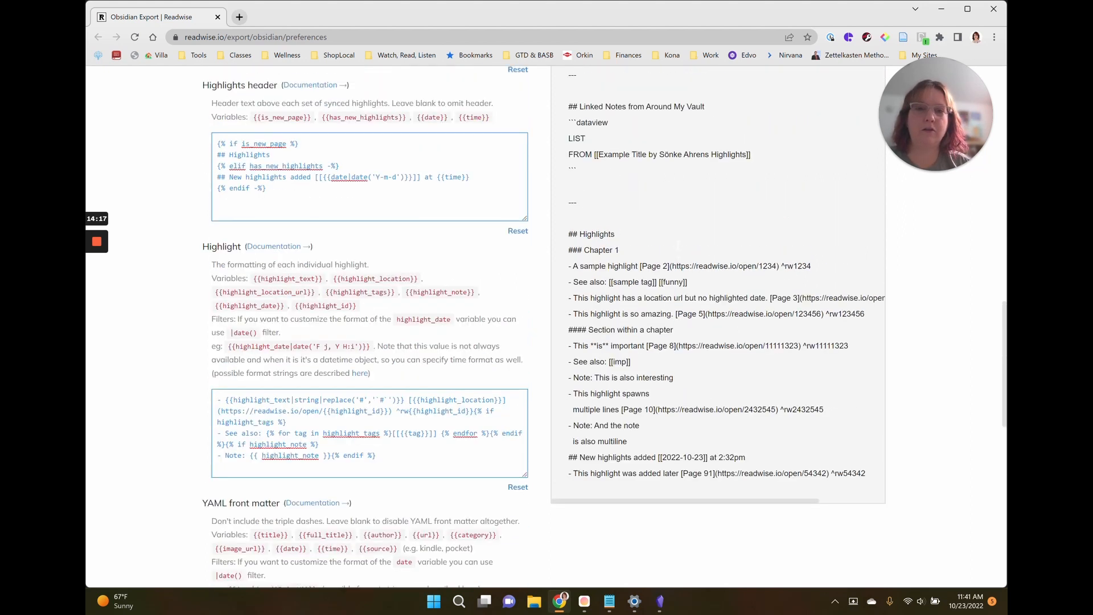
pyautogui.scroll(3, 679, 250)
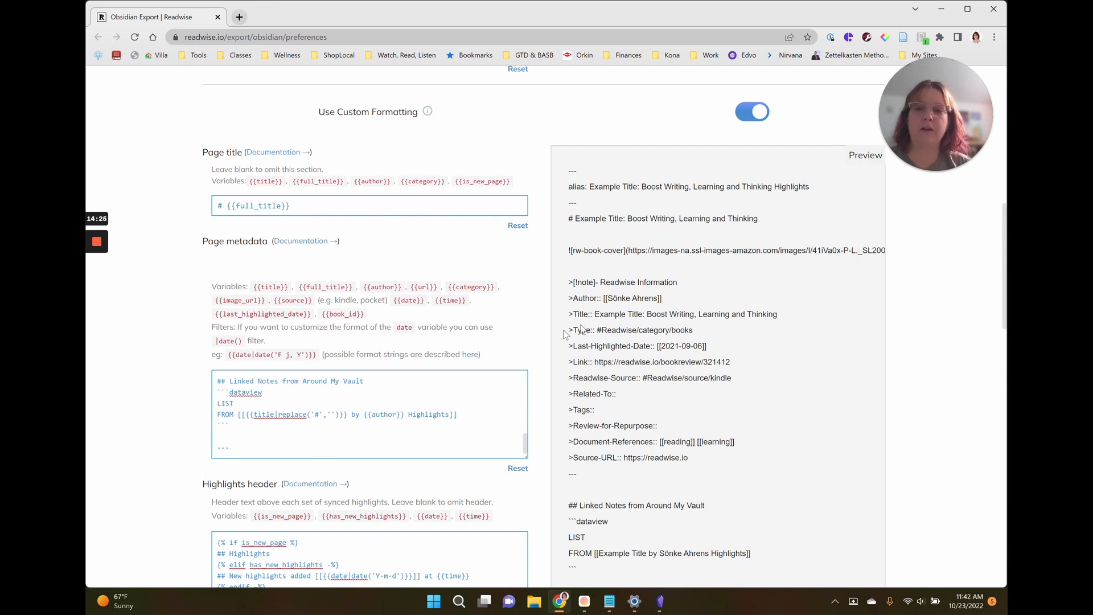
pyautogui.scroll(-4, 522, 355)
pyautogui.scroll(-7, 523, 356)
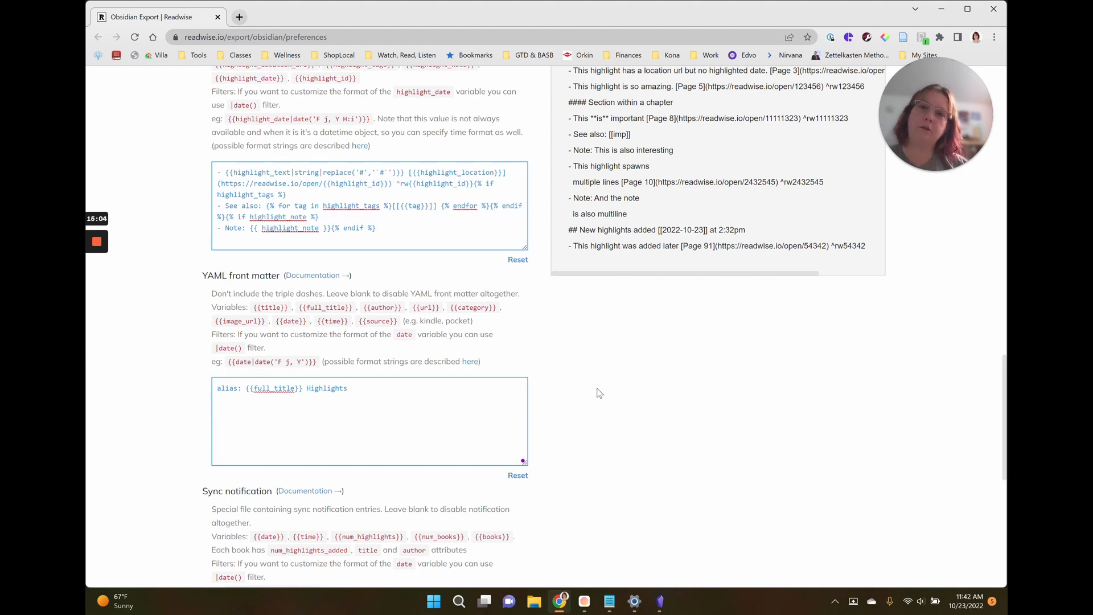
pyautogui.scroll(-6, 600, 393)
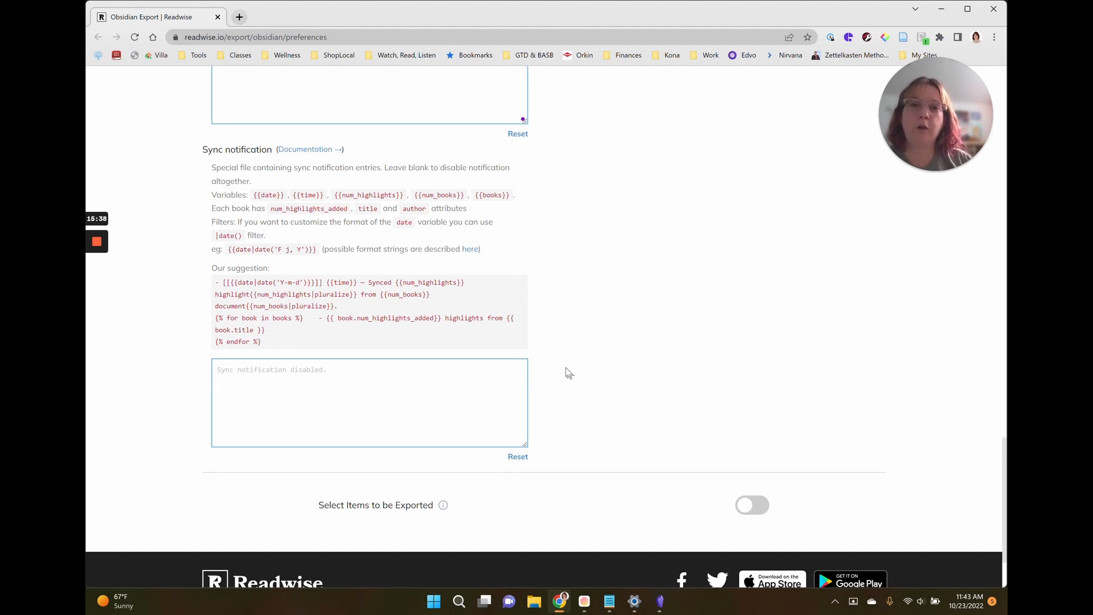
# - Switch to Obsidian and set the Readwise Official base folder to the prepared Notepad path Salon 📕/Readwise
pyautogui.click(940, 10)
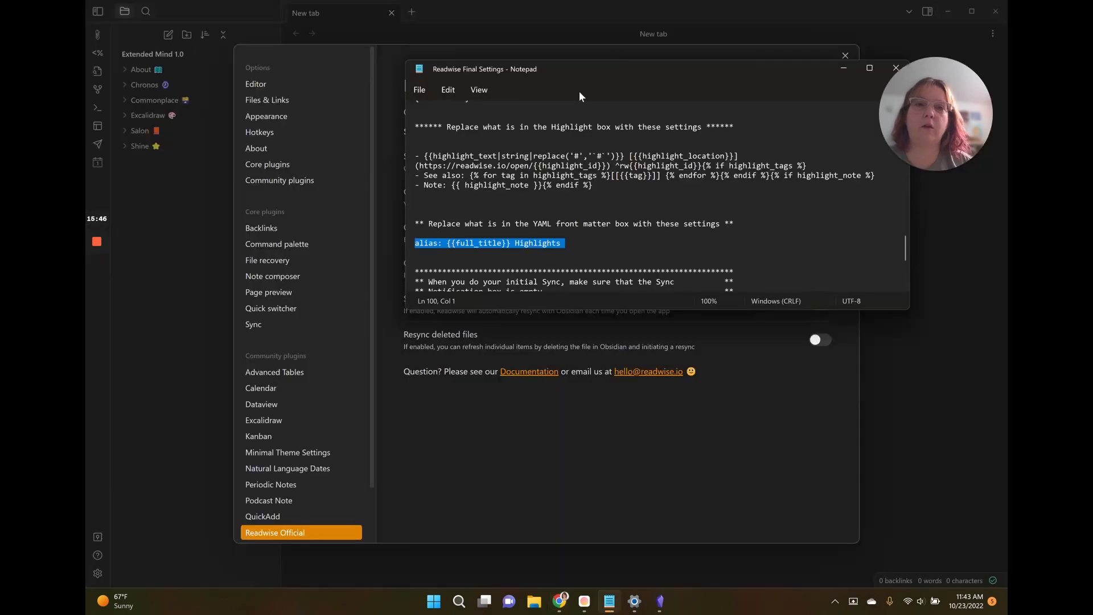
pyautogui.click(842, 67)
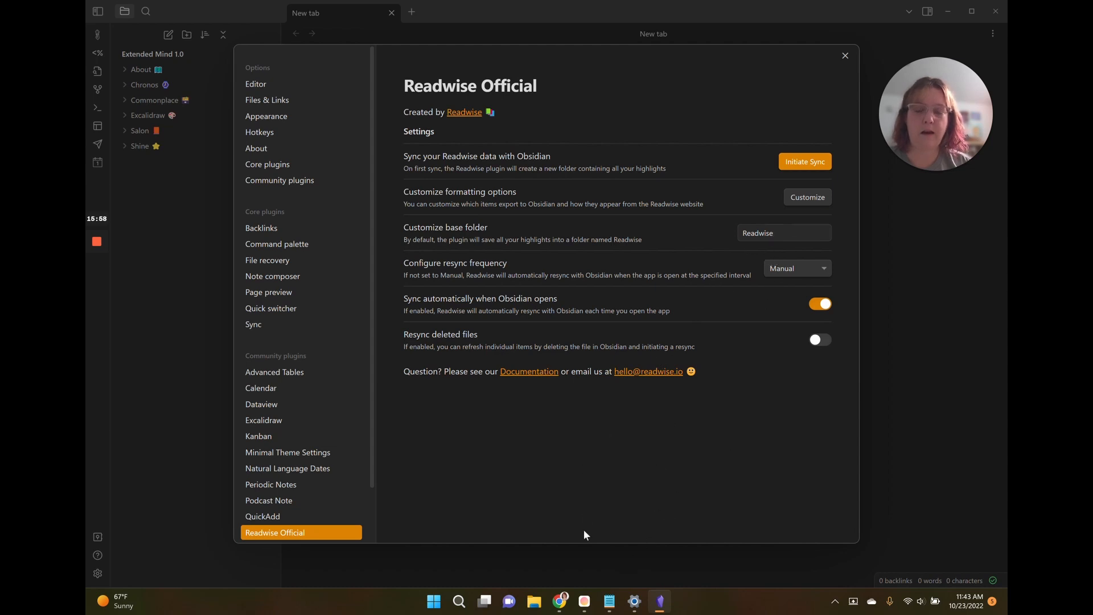
pyautogui.moveTo(561, 608)
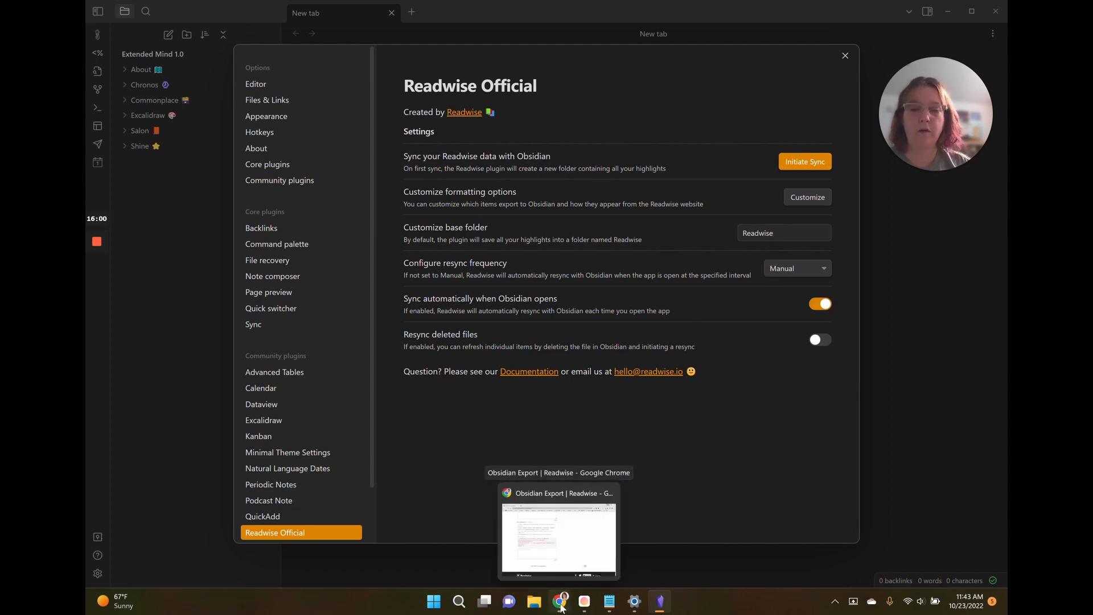
pyautogui.click(609, 605)
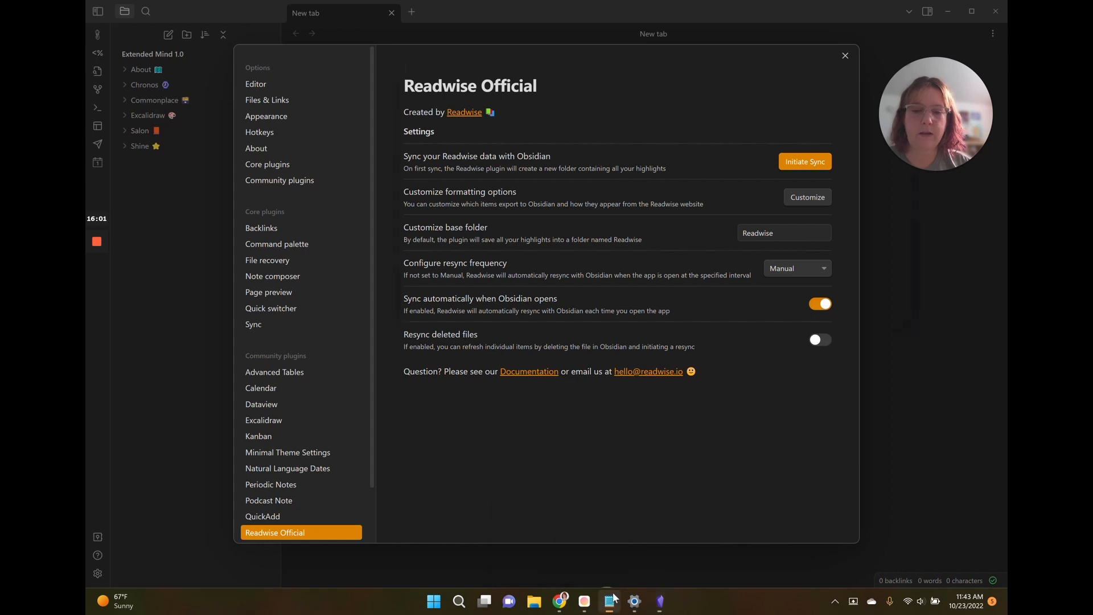
pyautogui.scroll(10, 532, 190)
pyautogui.scroll(10, 532, 190)
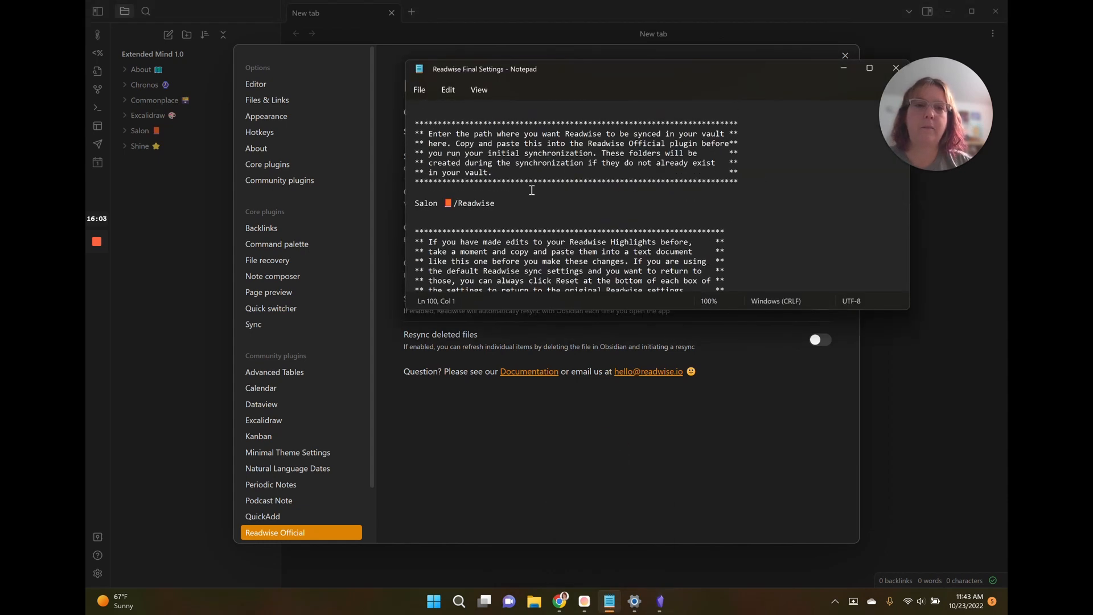
pyautogui.moveTo(500, 204); pyautogui.dragTo(403, 204)
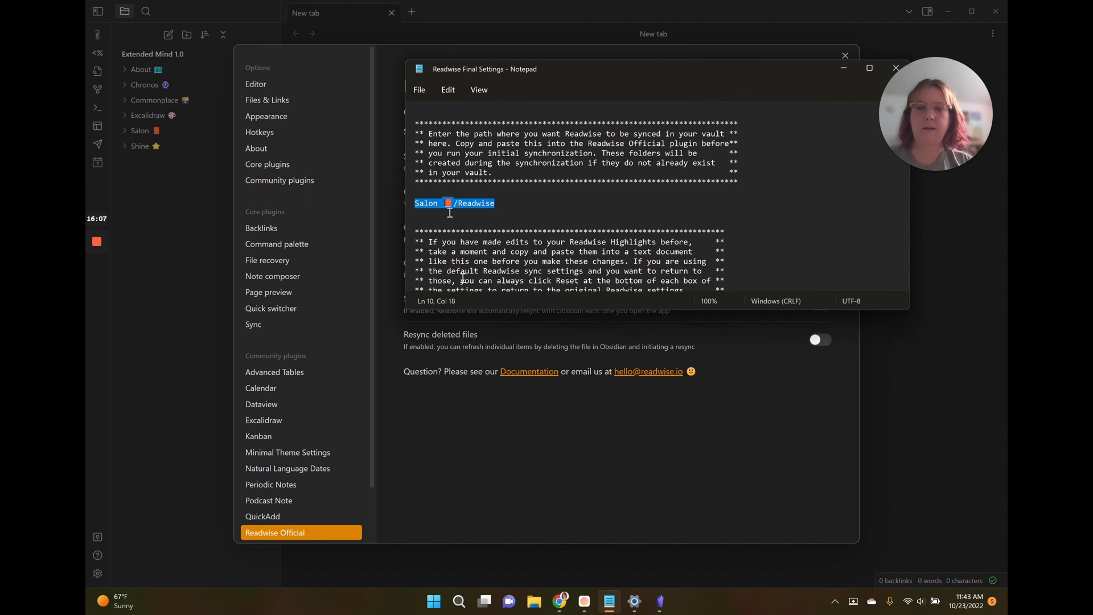
pyautogui.click(447, 404)
pyautogui.doubleClick(732, 241)
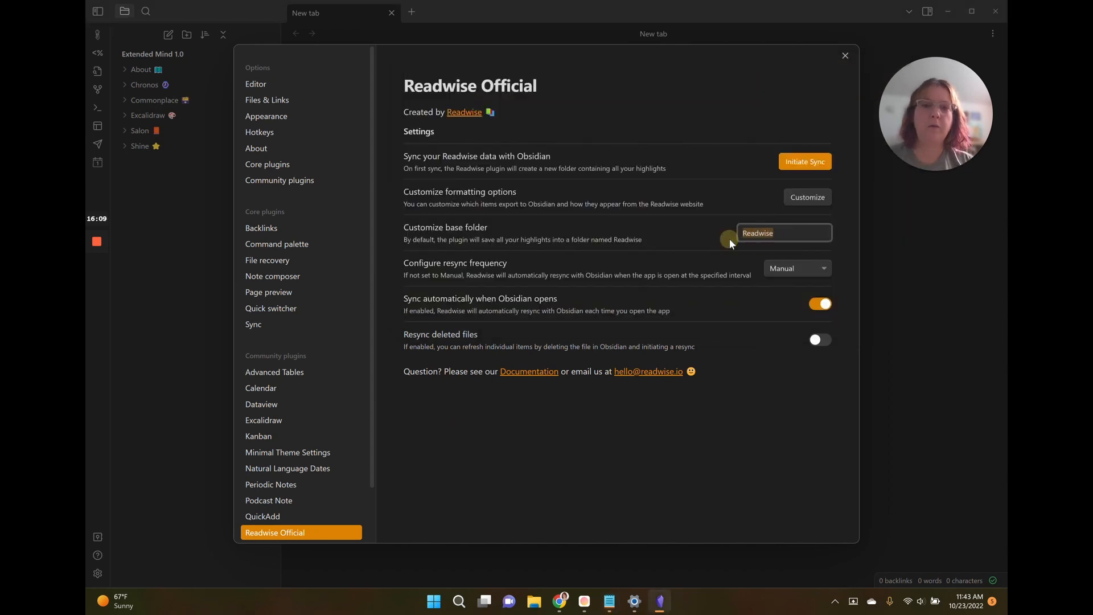
pyautogui.hotkey('ctrl', 'v')
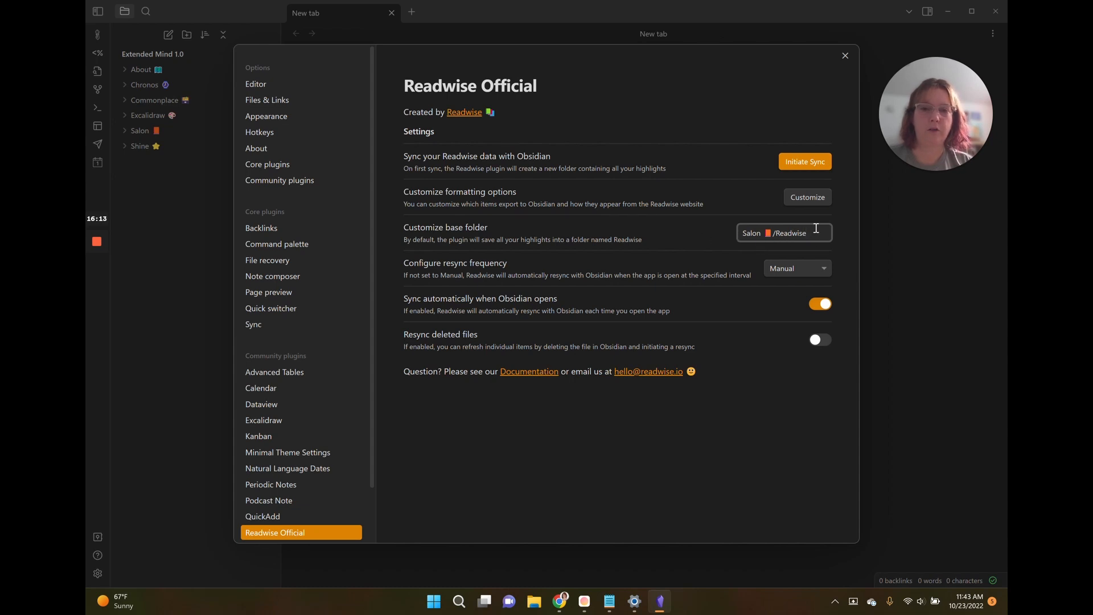
# - Enable resyncing of deleted files and start the initial Readwise sync with Obsidian
pyautogui.click(823, 341)
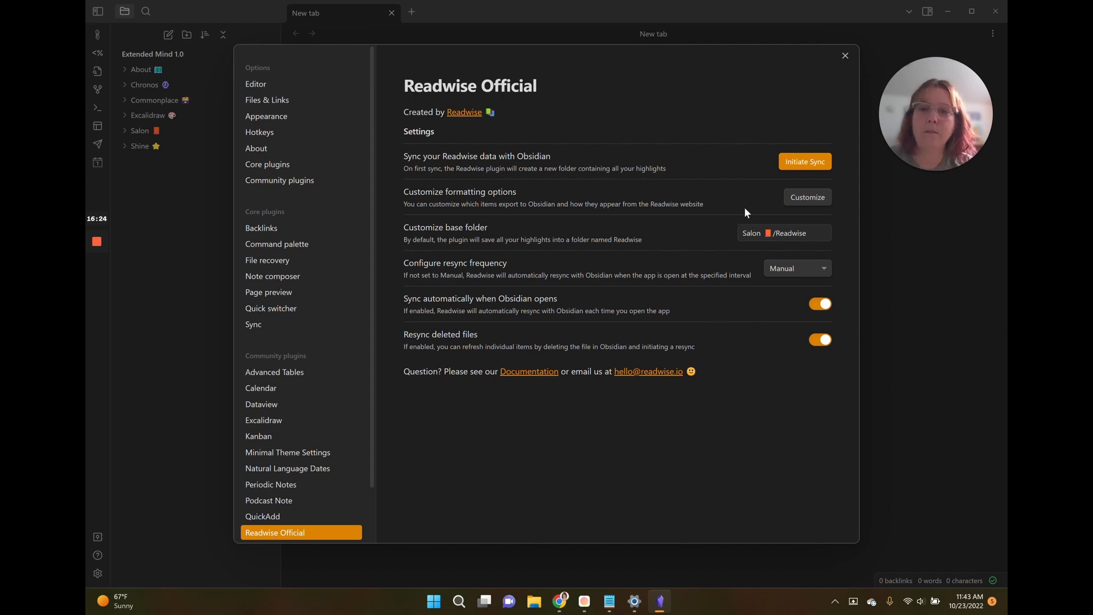
pyautogui.click(799, 164)
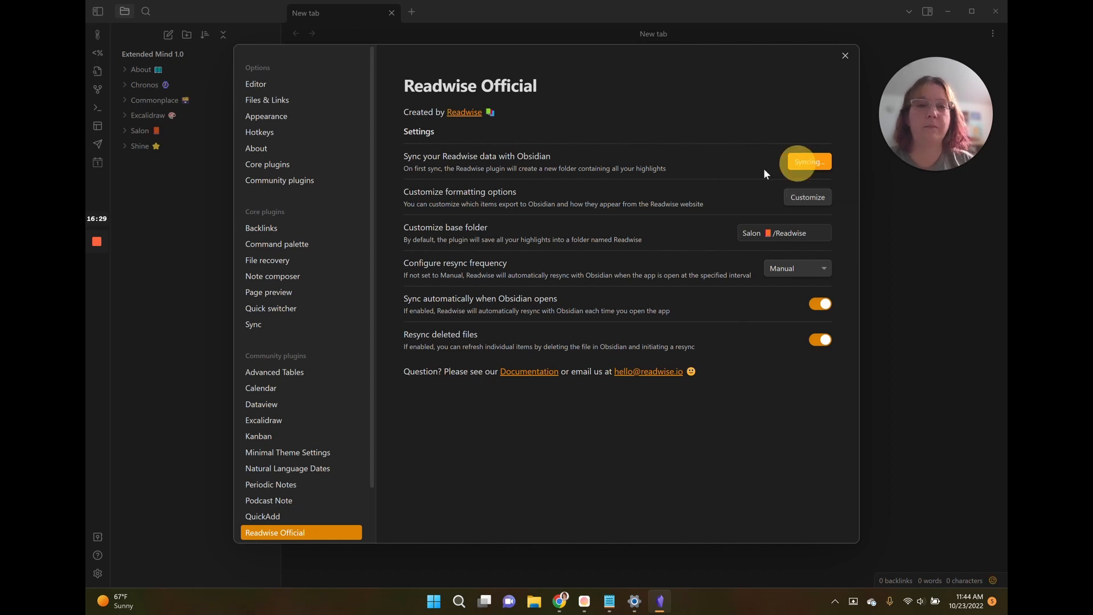
pyautogui.moveTo(94, 249)
pyautogui.click(96, 288)
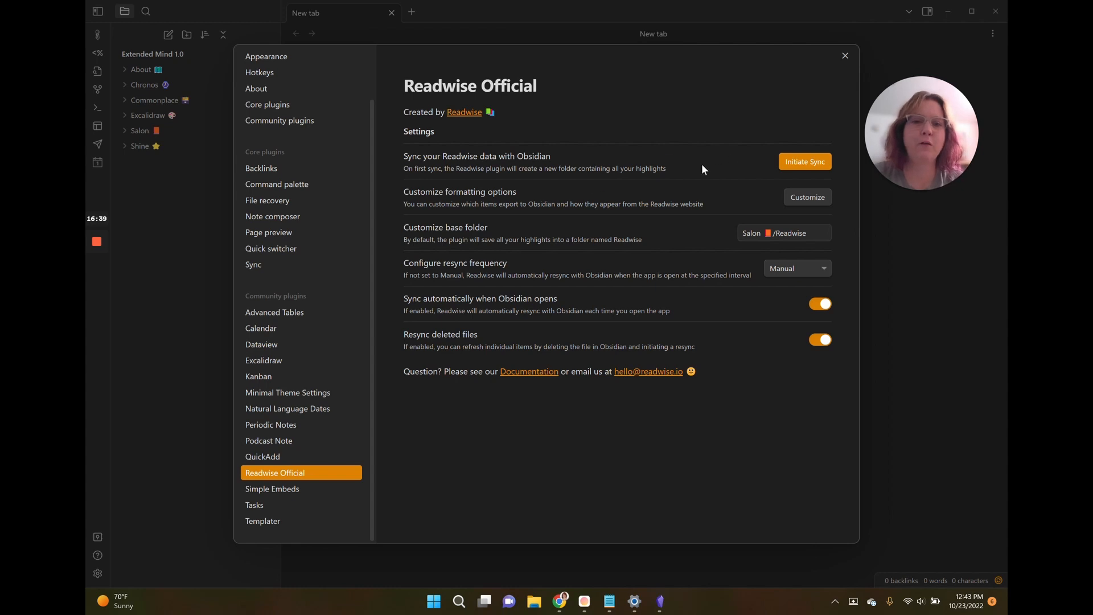
# - Close the settings and look through the Articles, Books, Podcasts and Tweets folders inside Readwise in the Salon folder
pyautogui.click(845, 56)
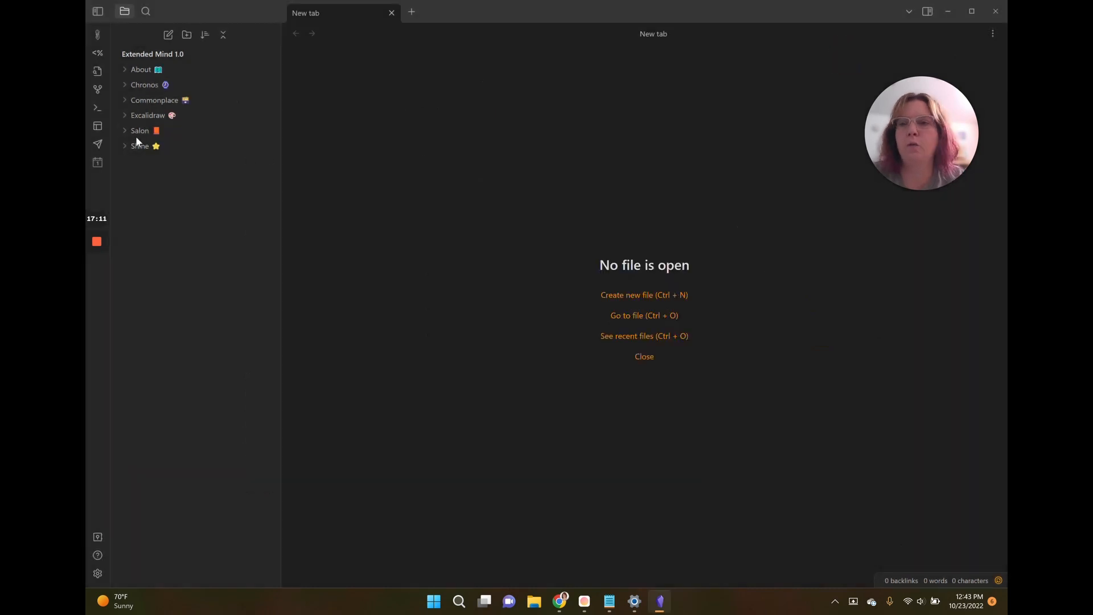
pyautogui.moveTo(127, 134)
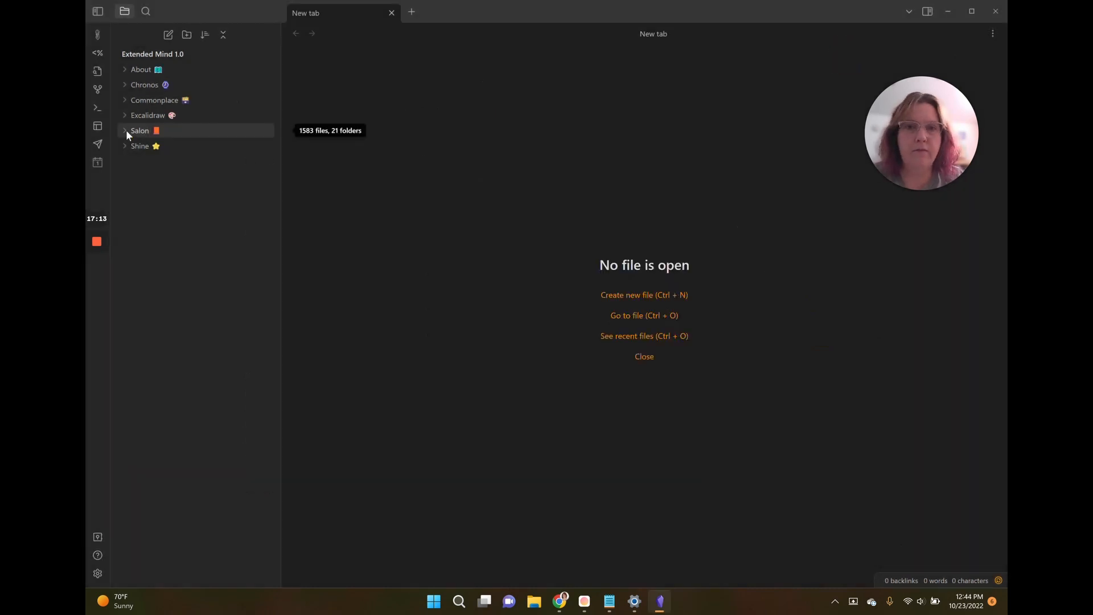
pyautogui.click(126, 133)
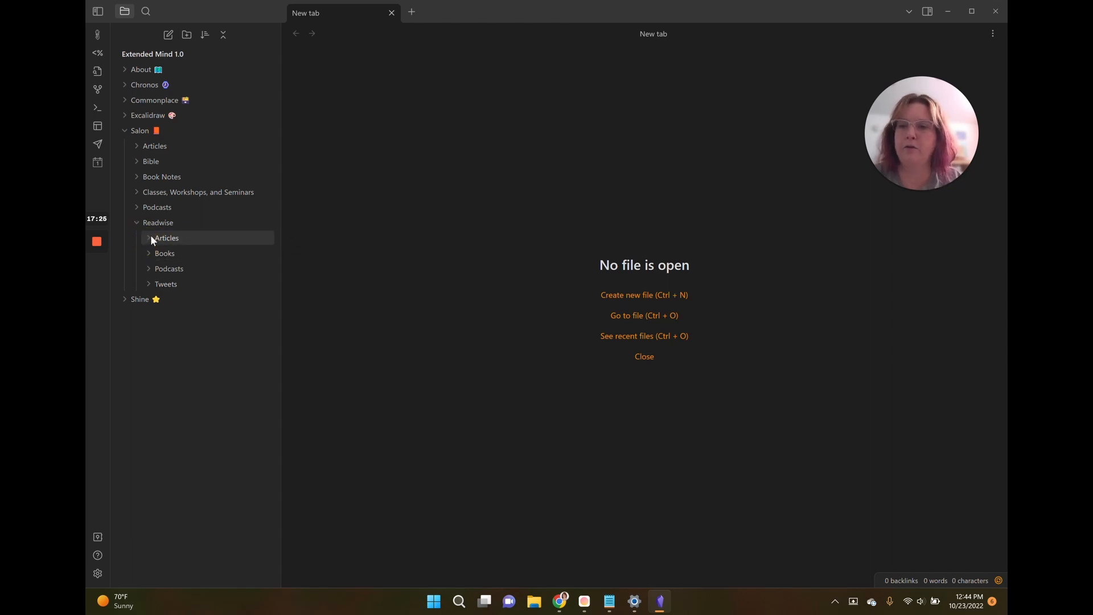
pyautogui.click(151, 239)
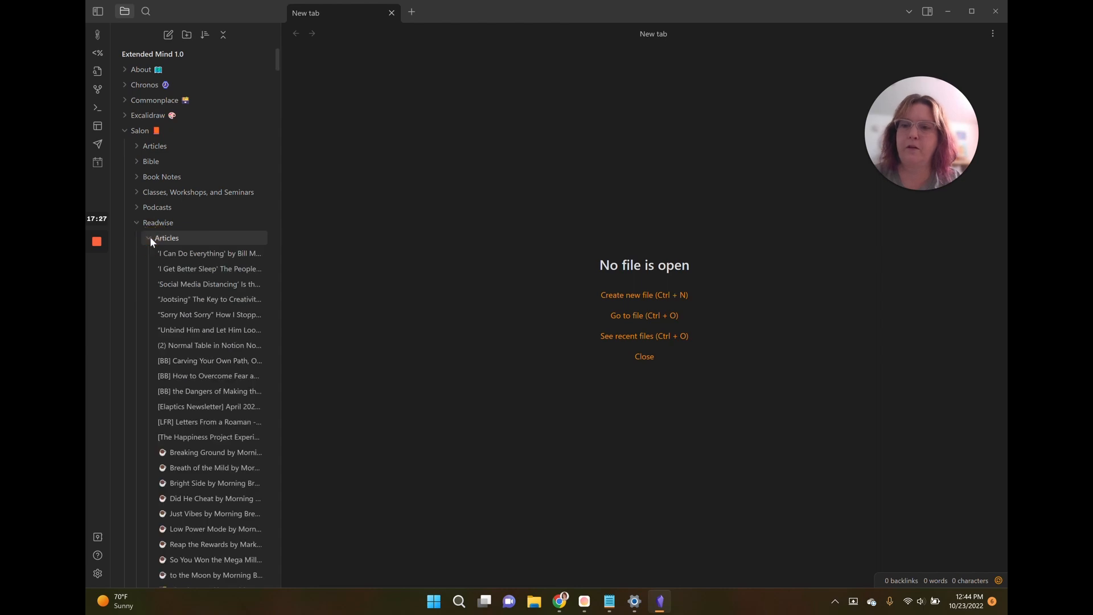
pyautogui.click(151, 240)
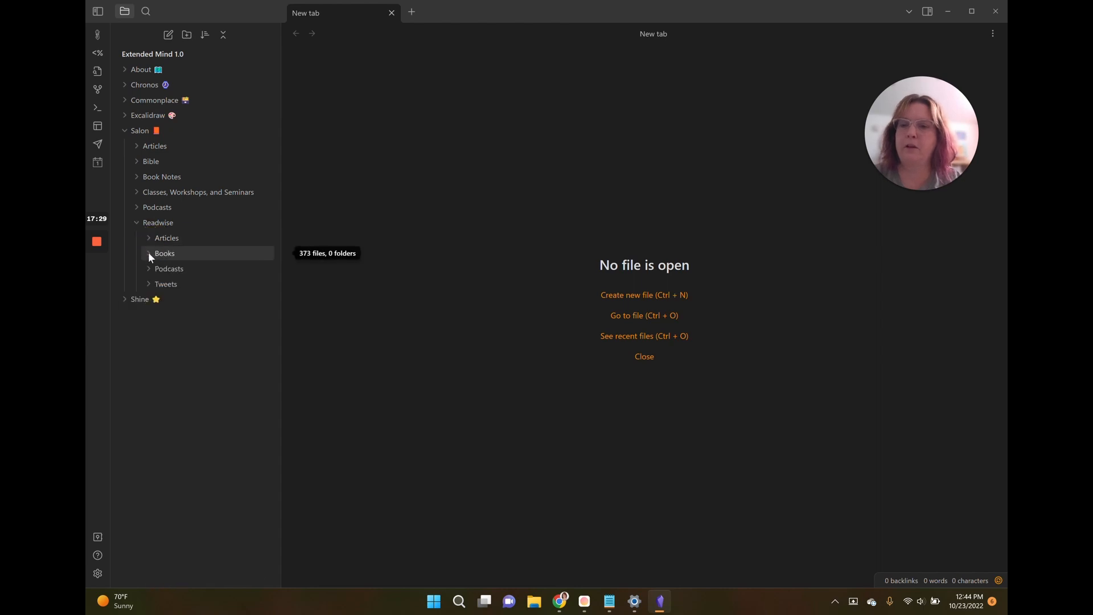
pyautogui.click(148, 252)
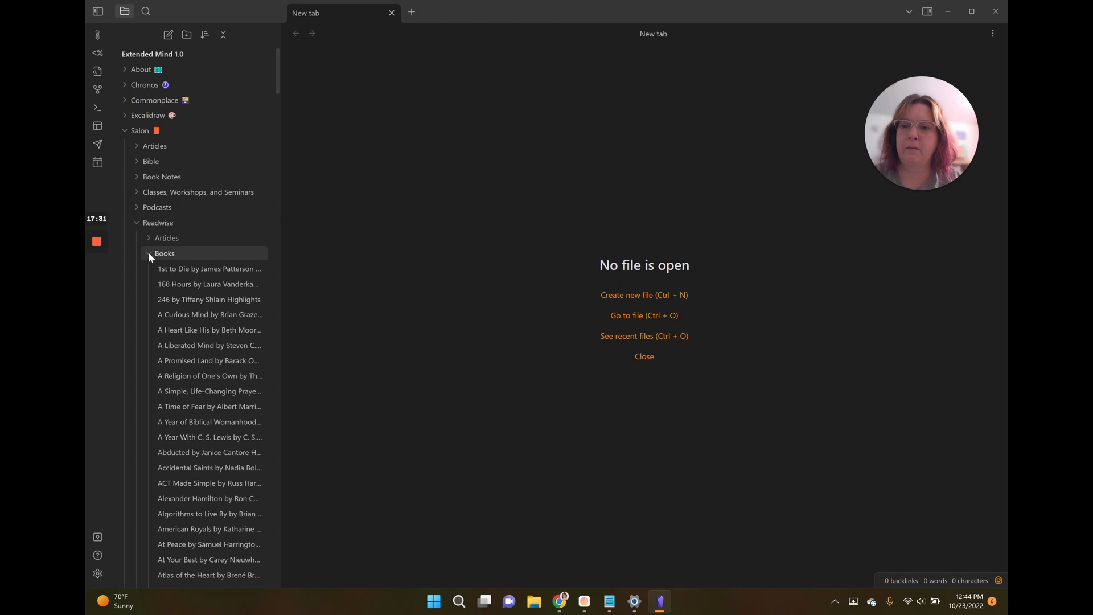
pyautogui.click(149, 253)
pyautogui.click(151, 268)
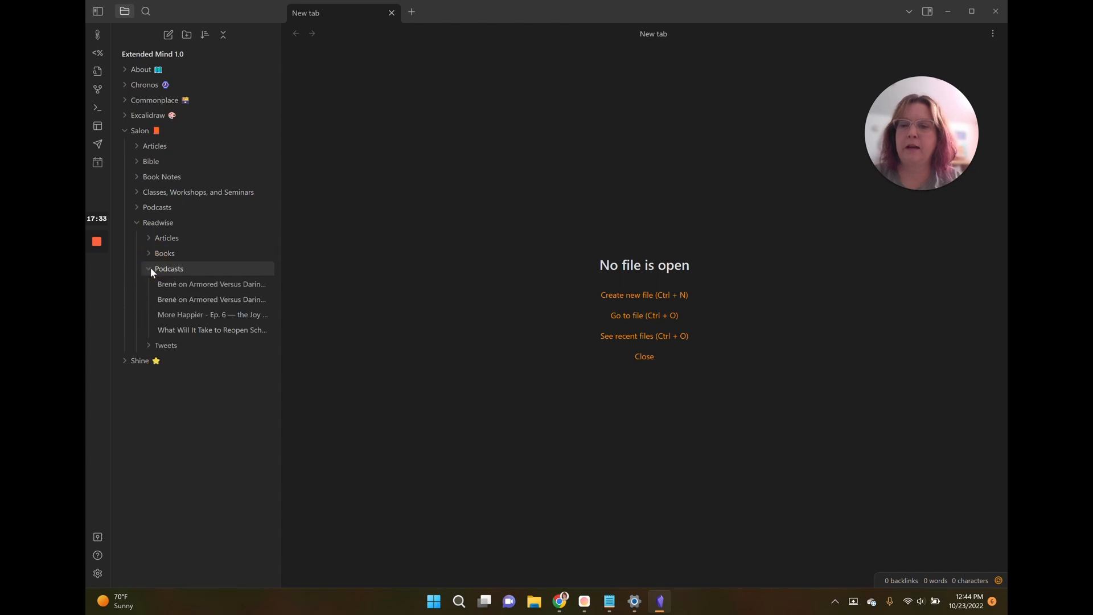
pyautogui.click(151, 267)
pyautogui.click(149, 281)
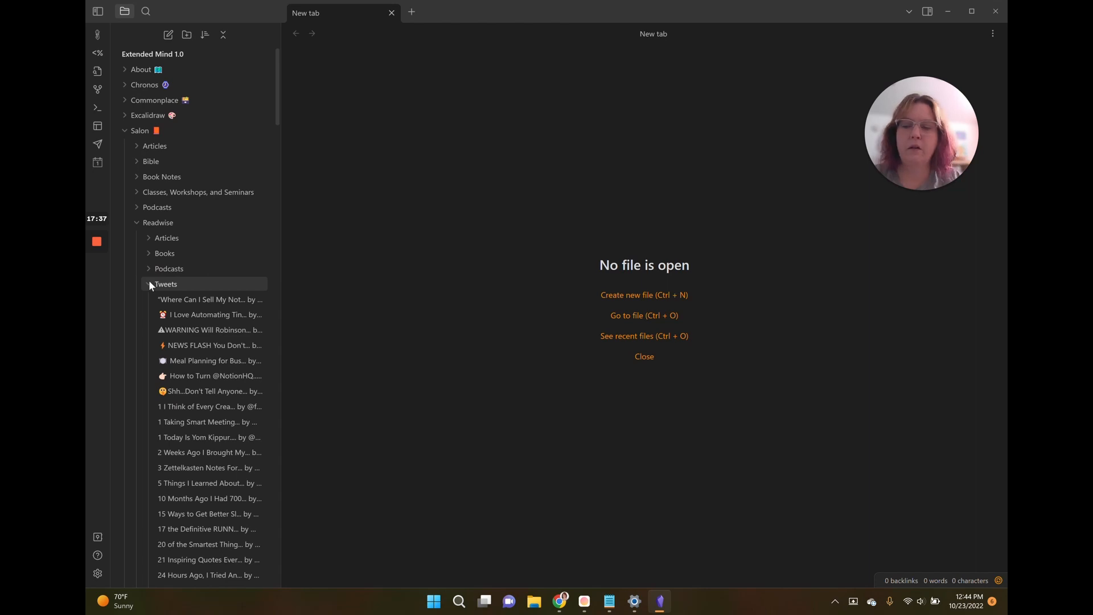
pyautogui.click(151, 285)
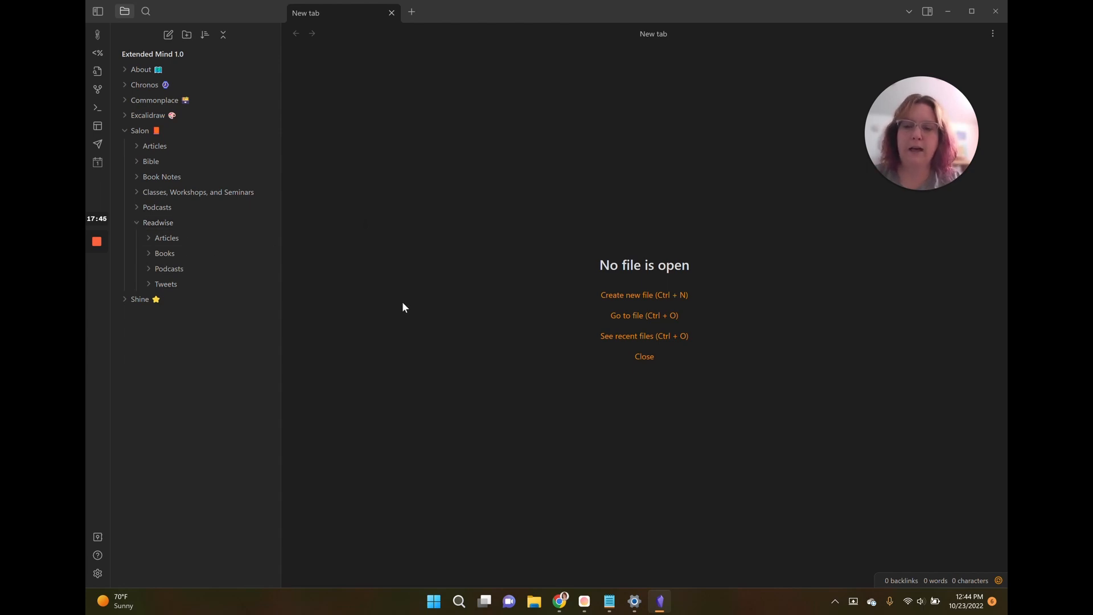
pyautogui.click(134, 222)
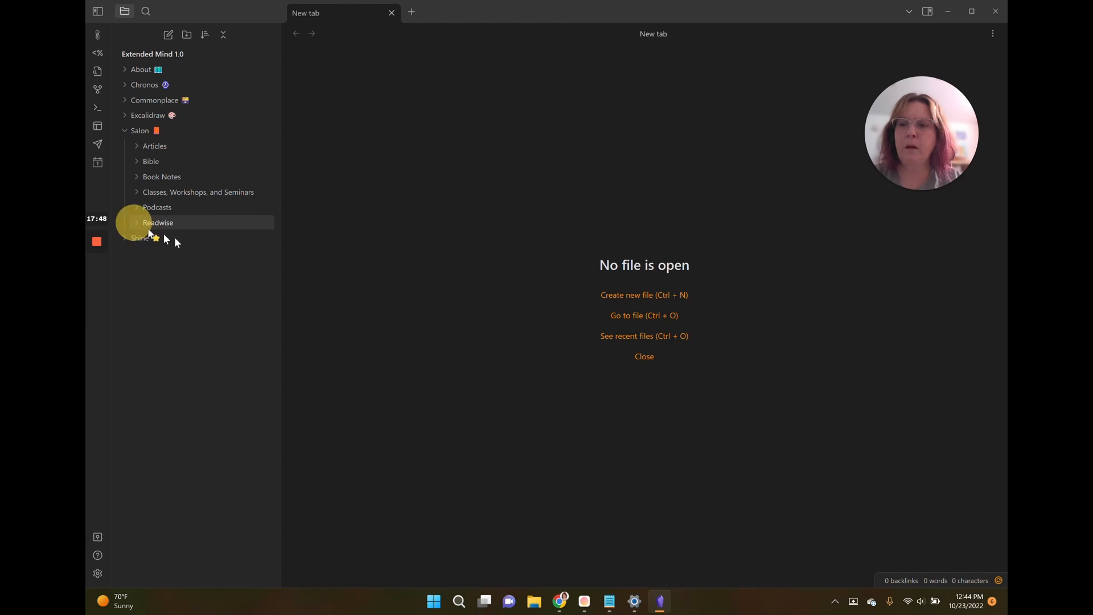
# - Open the Readwise Official plugin settings, switch to the Readwise Obsidian export page in Chrome and maximise its window
pyautogui.click(99, 574)
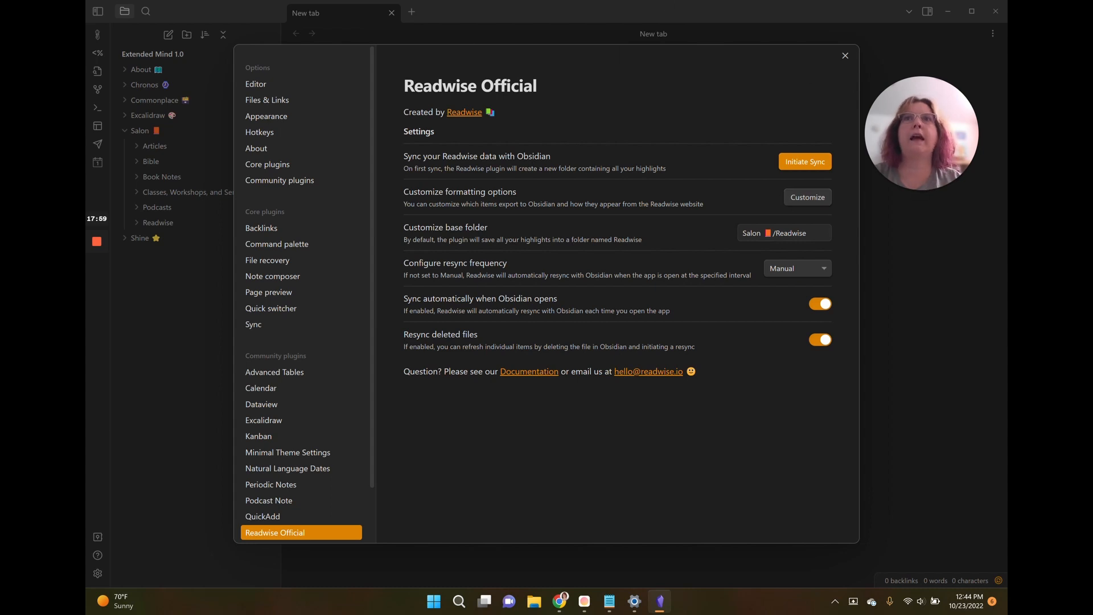
pyautogui.hotkey('alt', 'Tab')
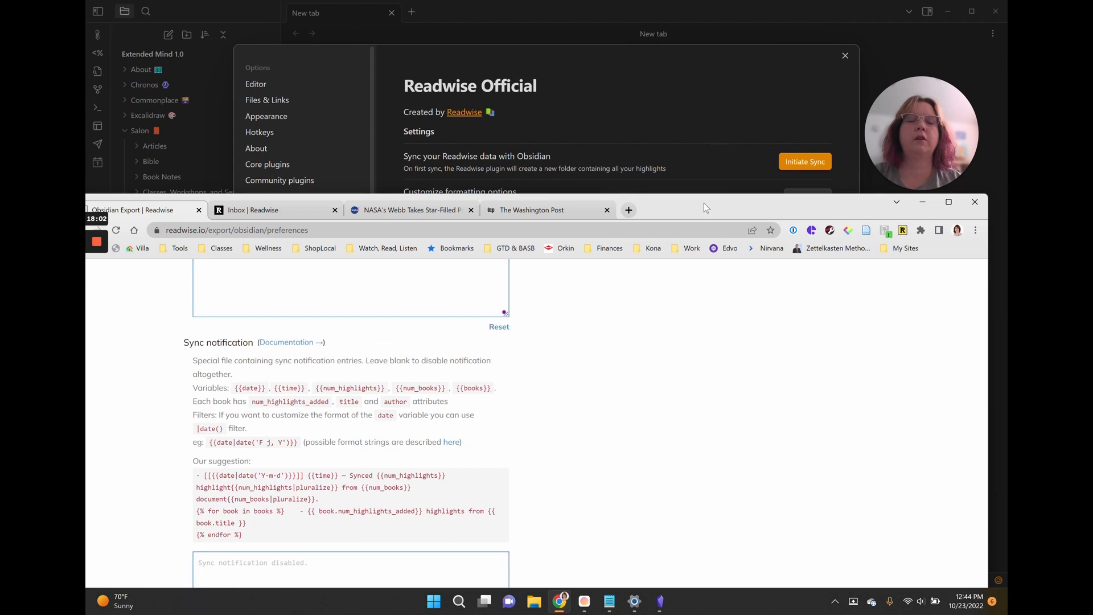
pyautogui.doubleClick(704, 203)
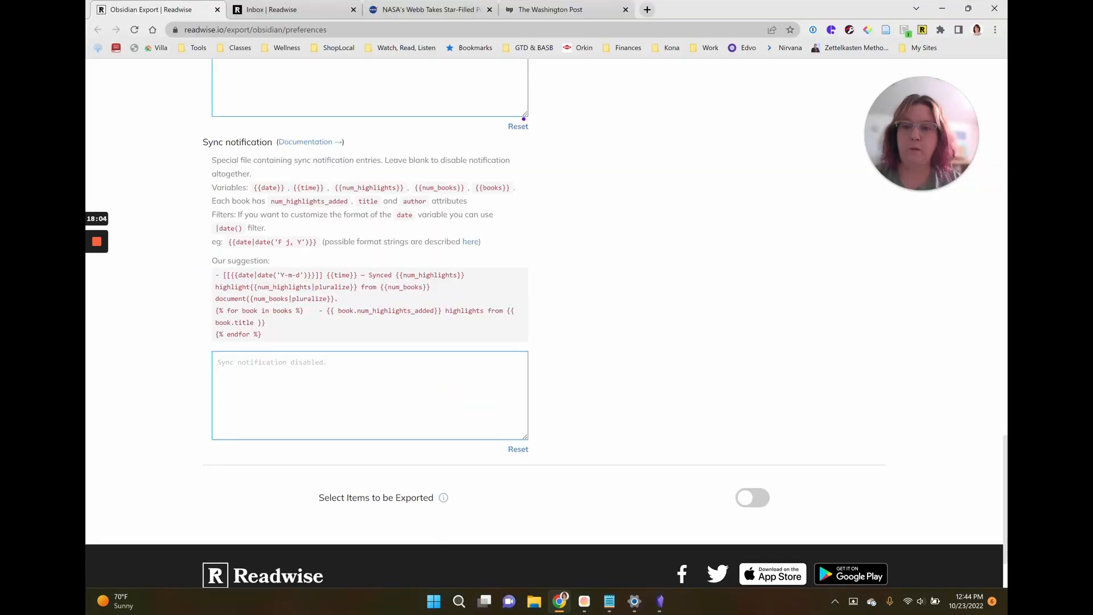
# - Switch to the Notepad settings file and read the instructions about filling the Sync notification box after the initial sync
pyautogui.click(610, 601)
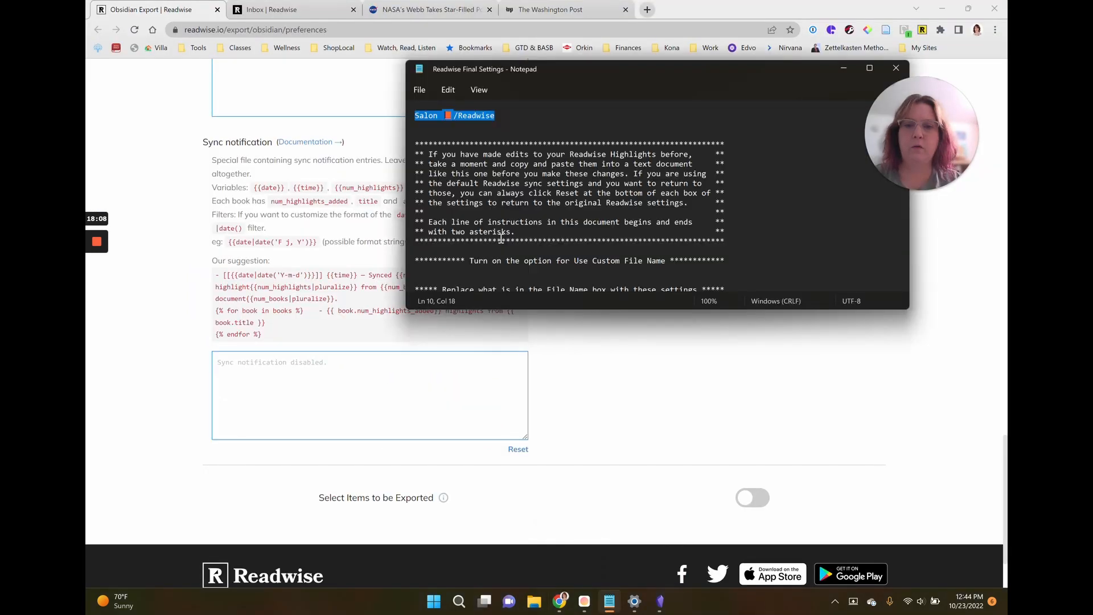
pyautogui.scroll(-20, 501, 239)
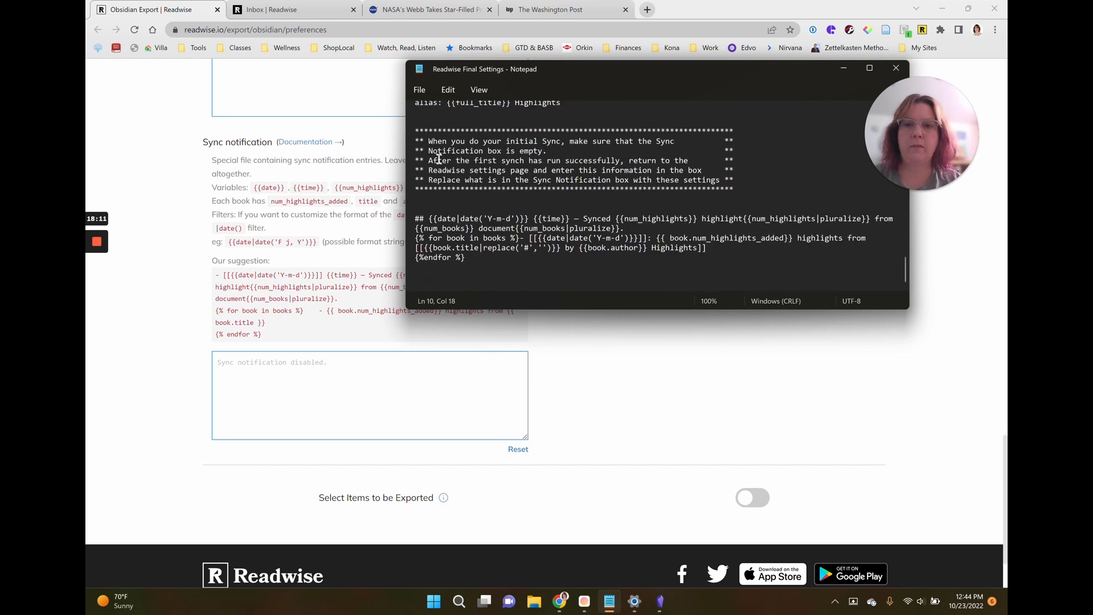
pyautogui.scroll(1, 440, 162)
pyautogui.scroll(2, 441, 162)
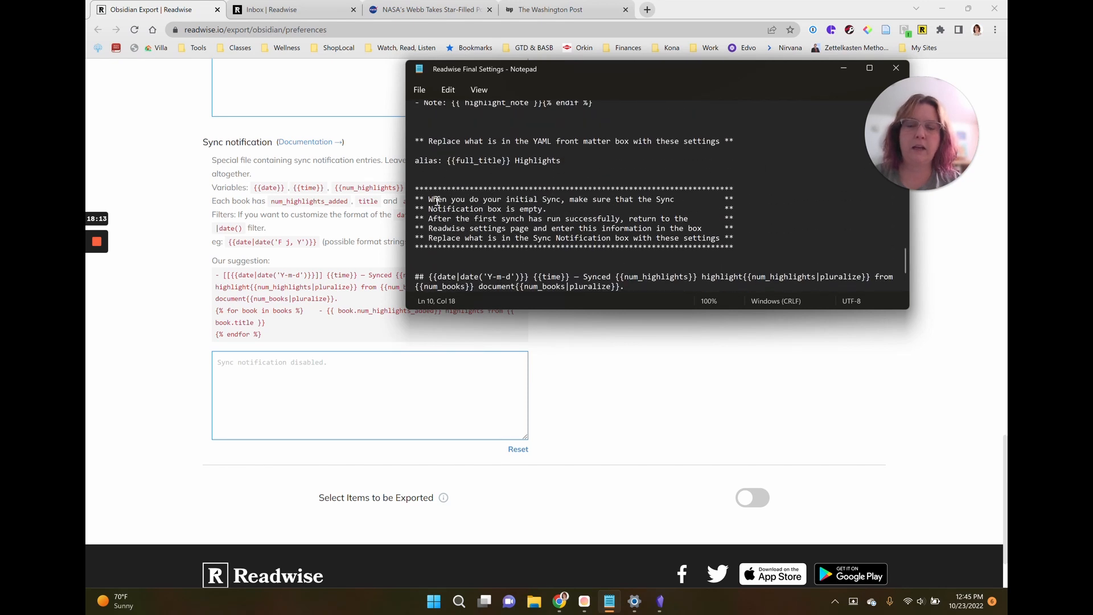
pyautogui.moveTo(431, 199); pyautogui.dragTo(714, 240)
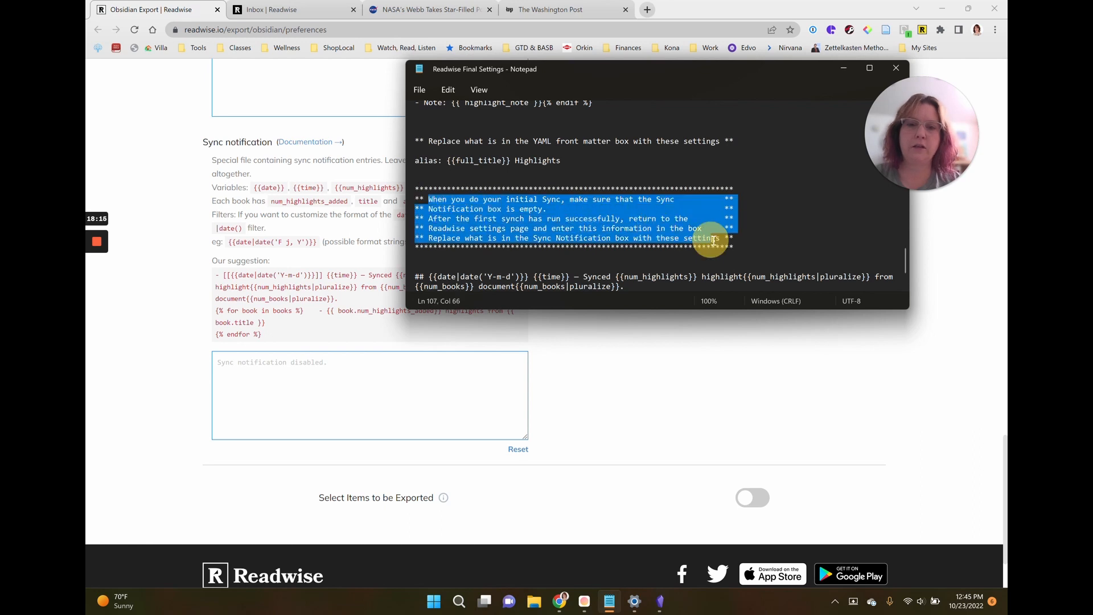
pyautogui.click(460, 259)
pyautogui.scroll(-2, 459, 262)
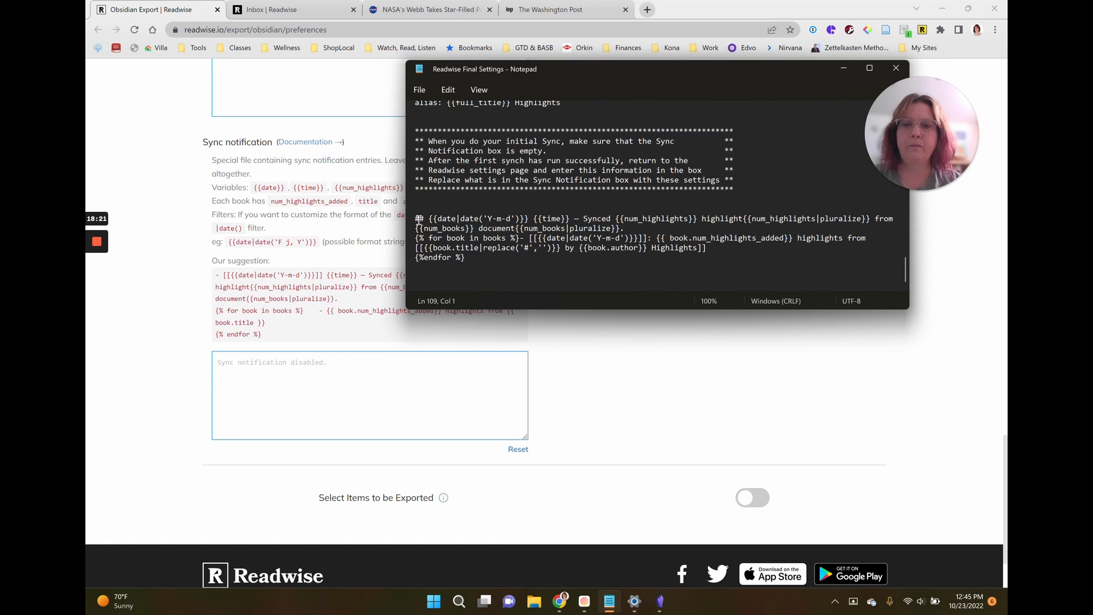
# - Copy the Notepad sync notification template from the ## date heading through {%endfor %} into the Sync notification box and check its preview
pyautogui.moveTo(419, 219); pyautogui.dragTo(485, 267)
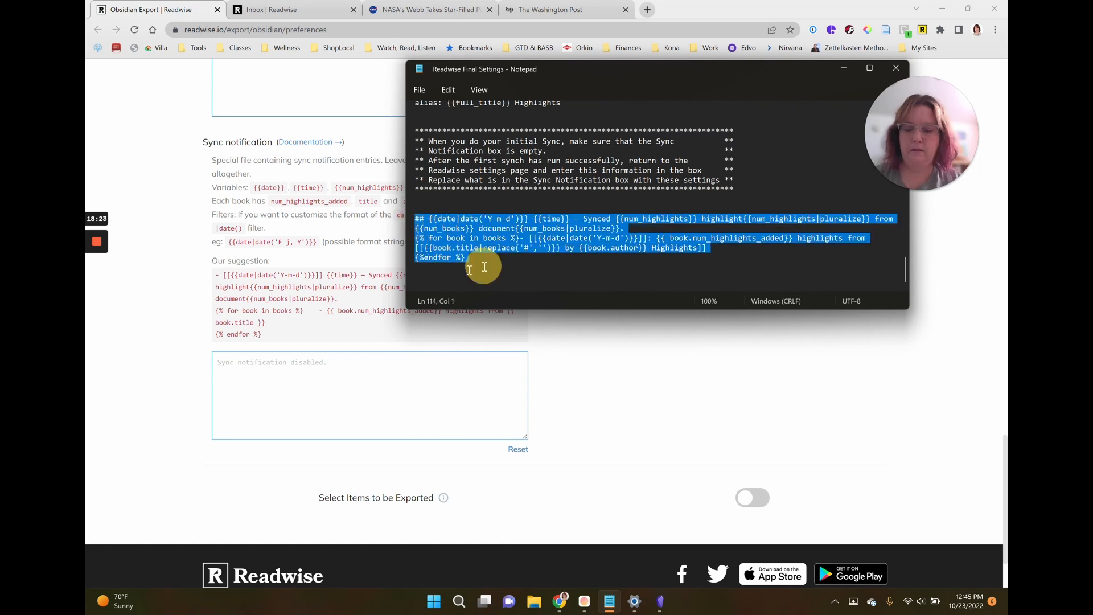
pyautogui.click(261, 378)
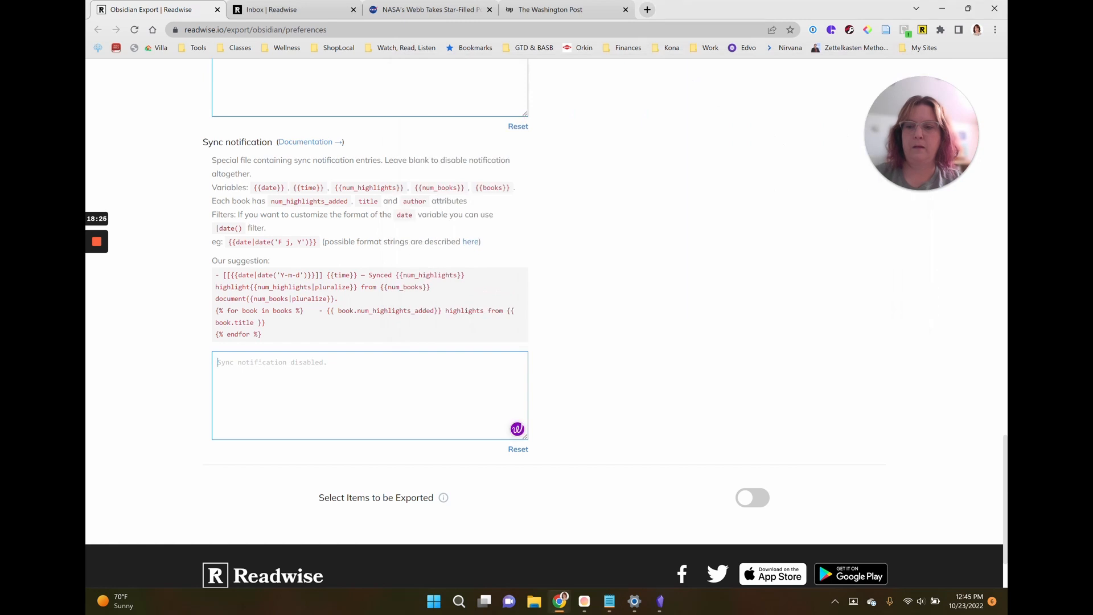
pyautogui.hotkey('ctrl', 'v')
pyautogui.scroll(5, 664, 275)
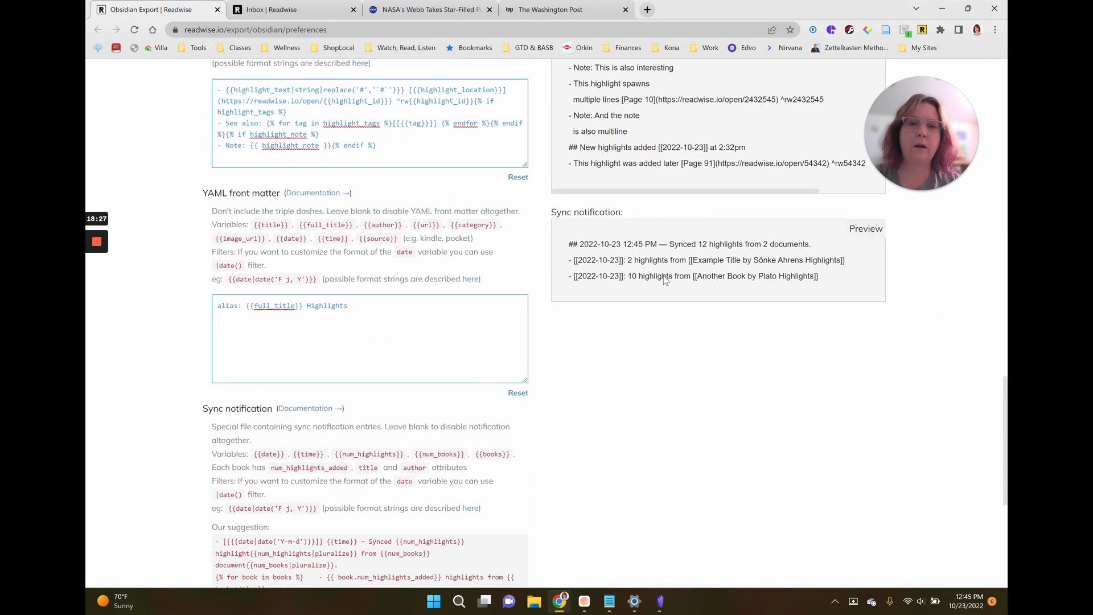
pyautogui.scroll(1, 664, 276)
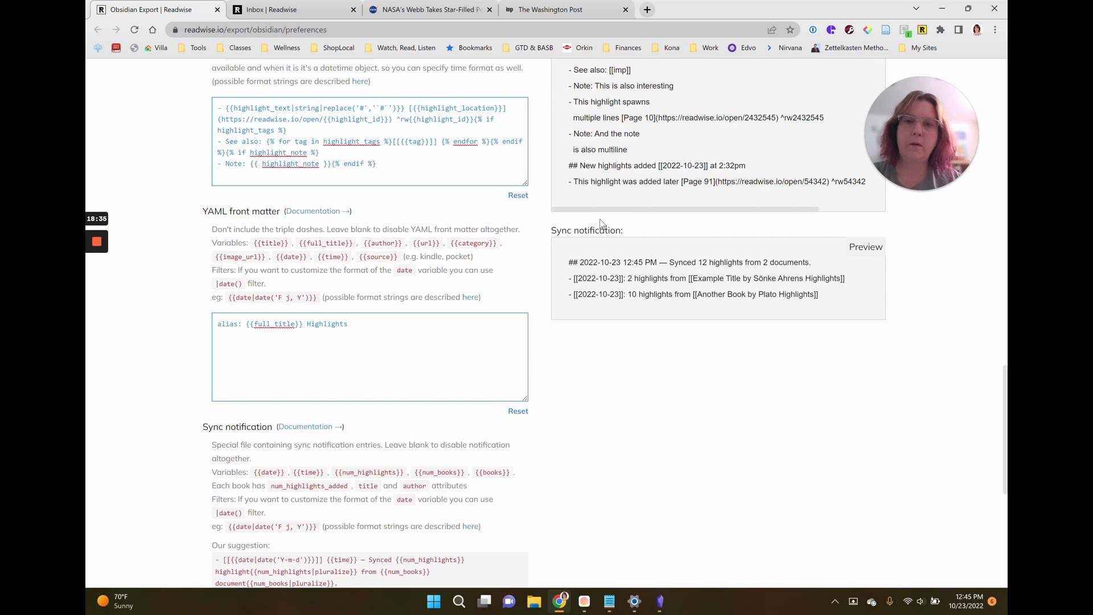
# - Save the NASA article on Webb's Pillars of Creation portrait to Reader
pyautogui.click(419, 12)
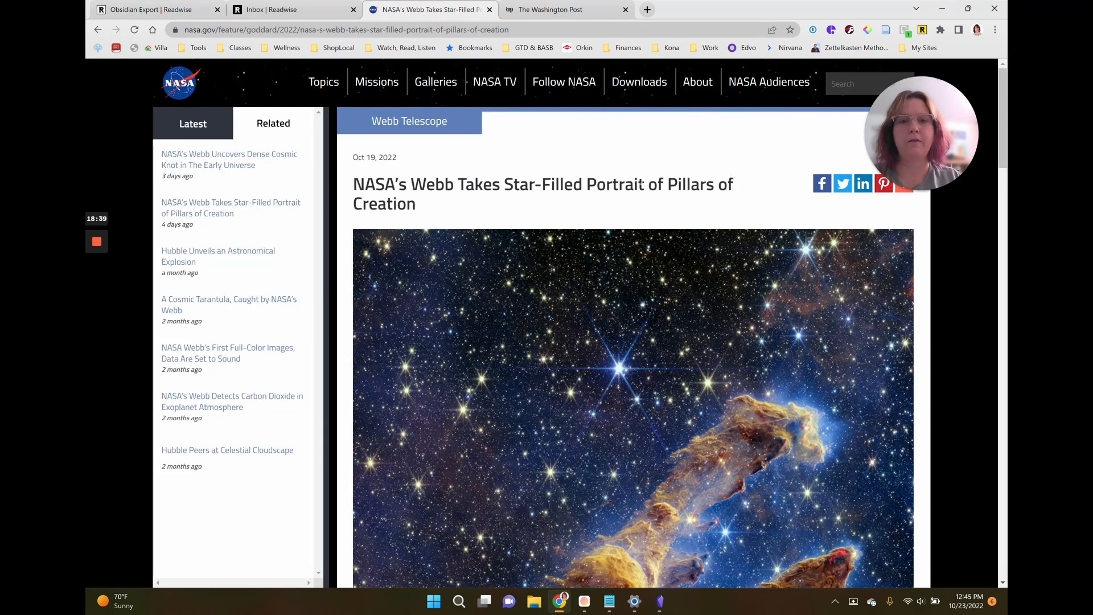
pyautogui.scroll(-10, 643, 184)
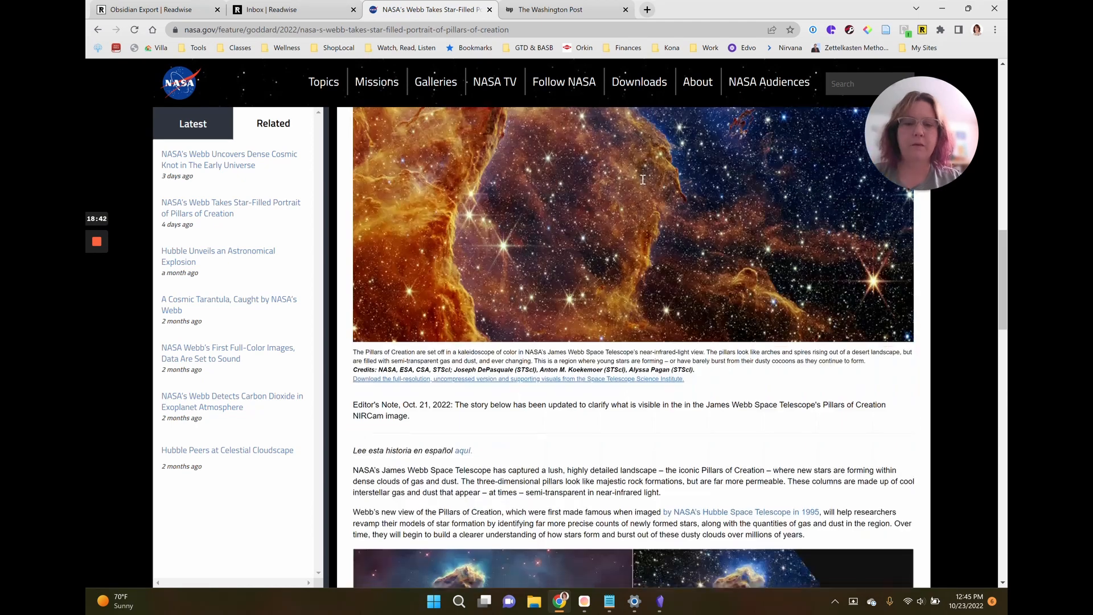
pyautogui.scroll(-3, 643, 180)
pyautogui.rightClick(565, 323)
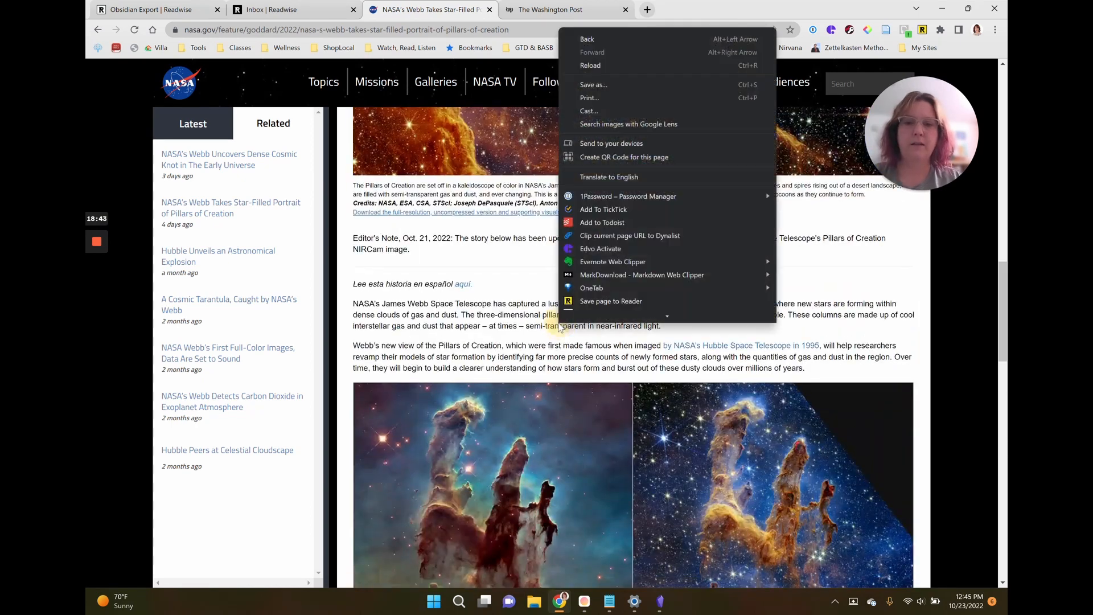
pyautogui.scroll(-2, 567, 318)
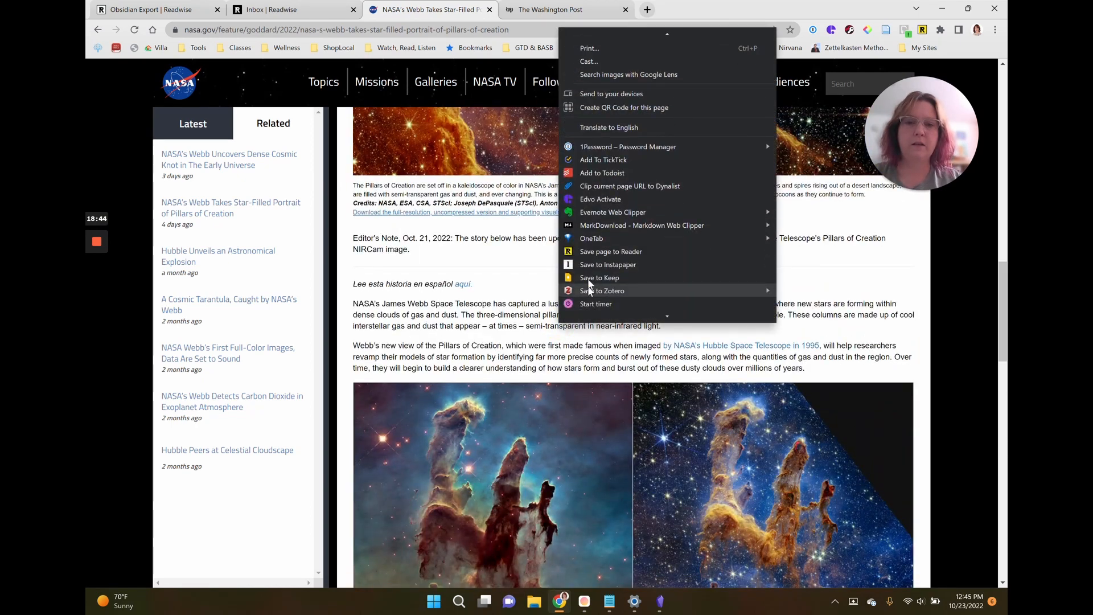
pyautogui.click(589, 254)
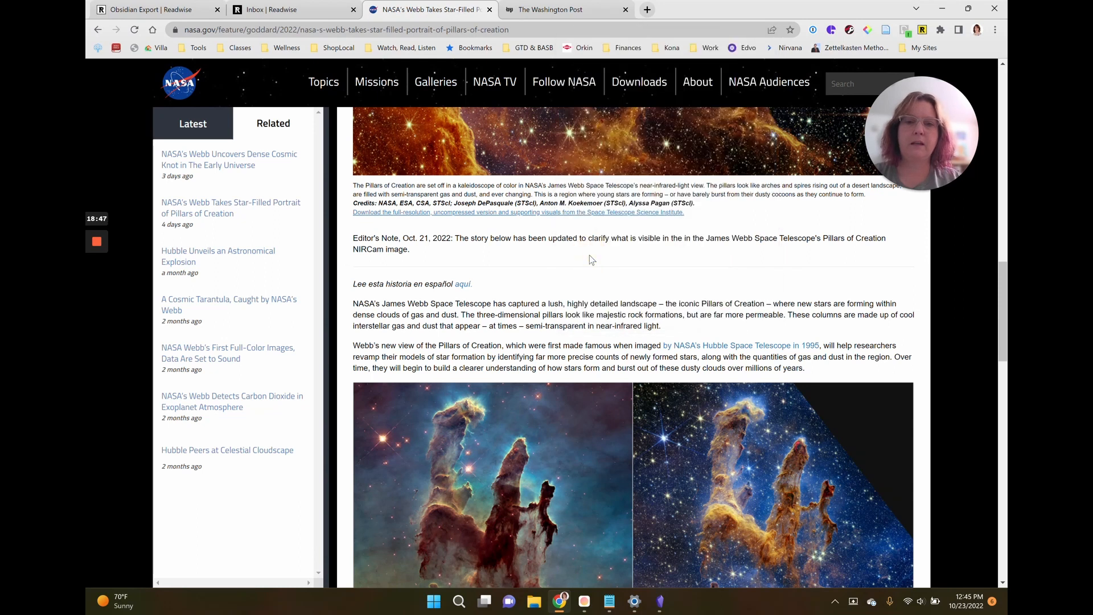
# - Open the [BB] write-your-way-to-freedom newsletter in the Reader inbox and highlight the paragraph beginning "I wanted to run my own business"
pyautogui.click(296, 12)
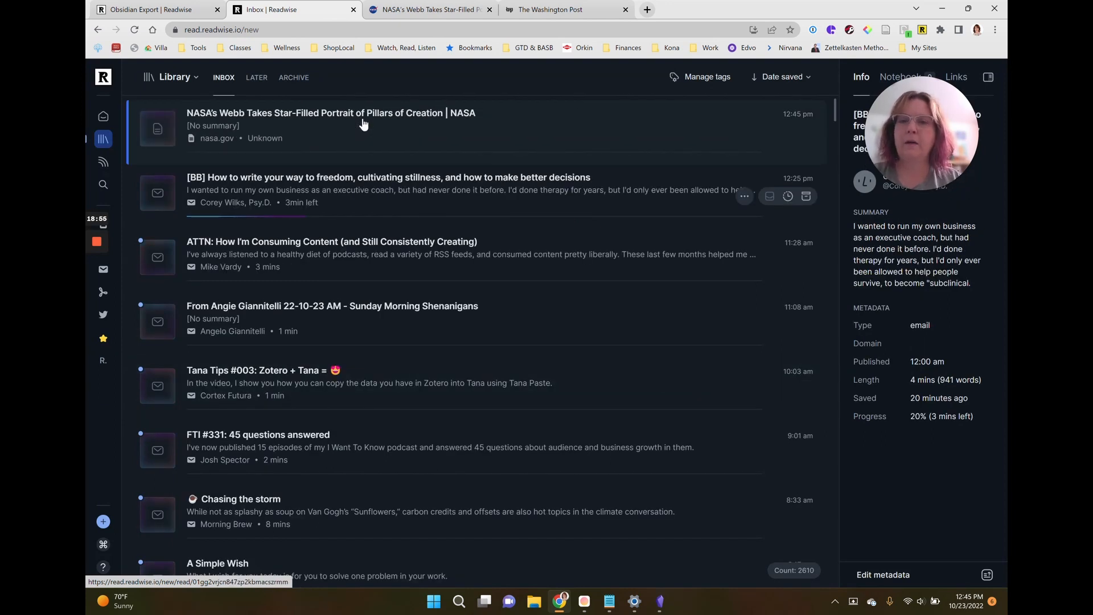
pyautogui.click(355, 197)
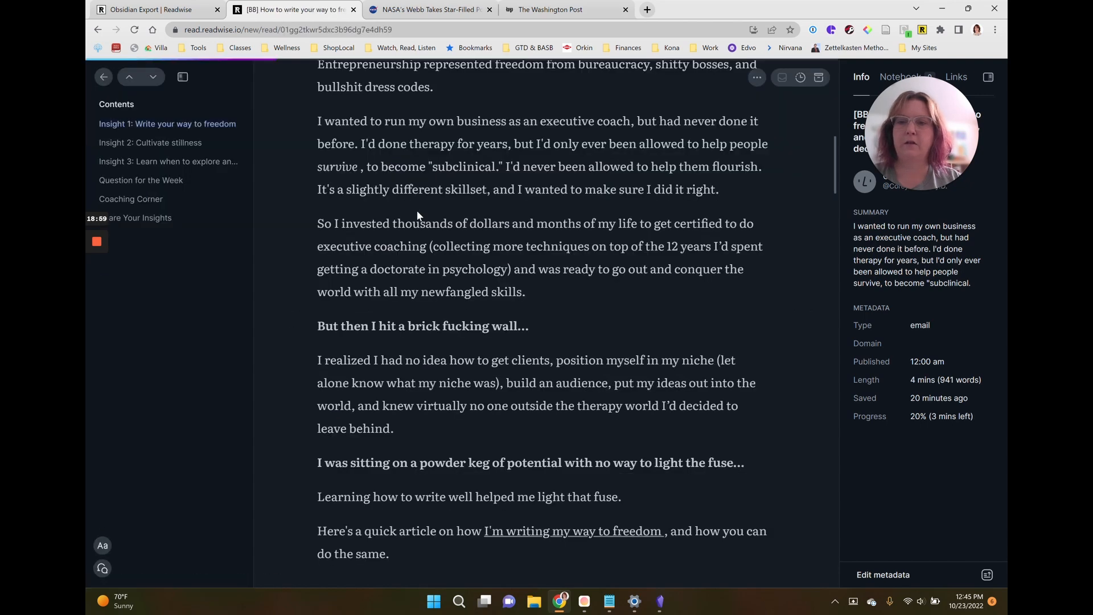
pyautogui.scroll(5, 510, 234)
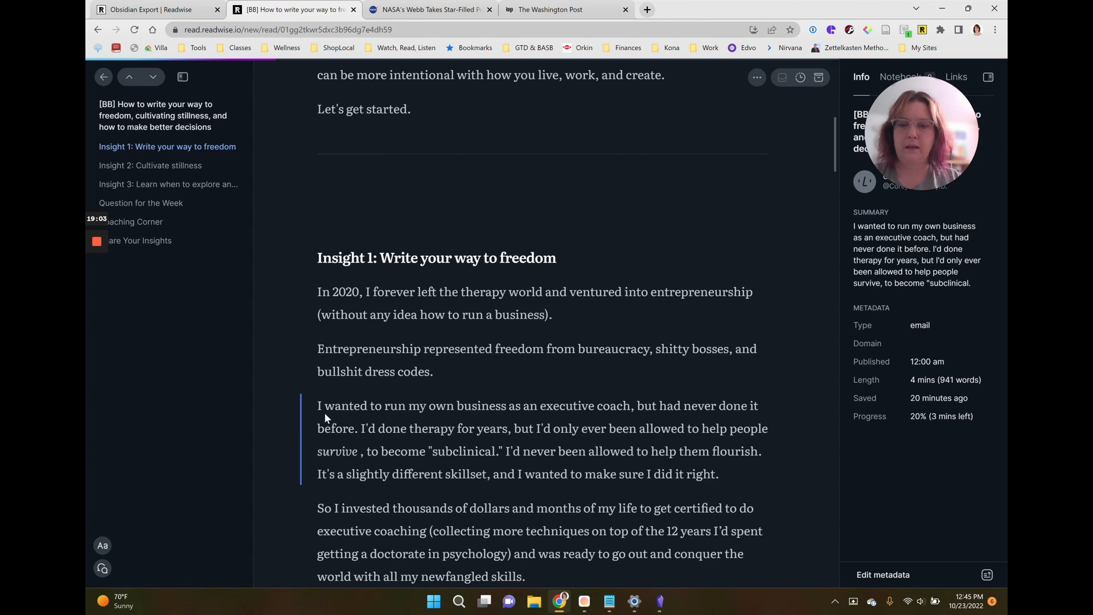
pyautogui.moveTo(318, 407); pyautogui.dragTo(721, 474)
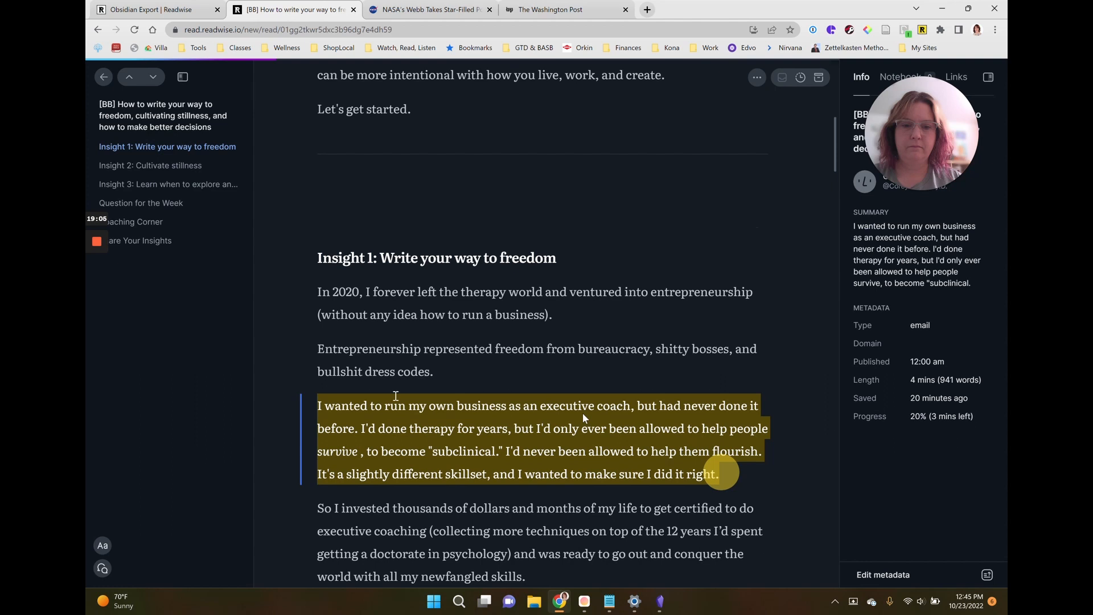
# - Highlight the "Here's a quick article" sentence, save its "I'm writing my way to freedom" link to Reader, and return to the inbox
pyautogui.scroll(-6, 402, 453)
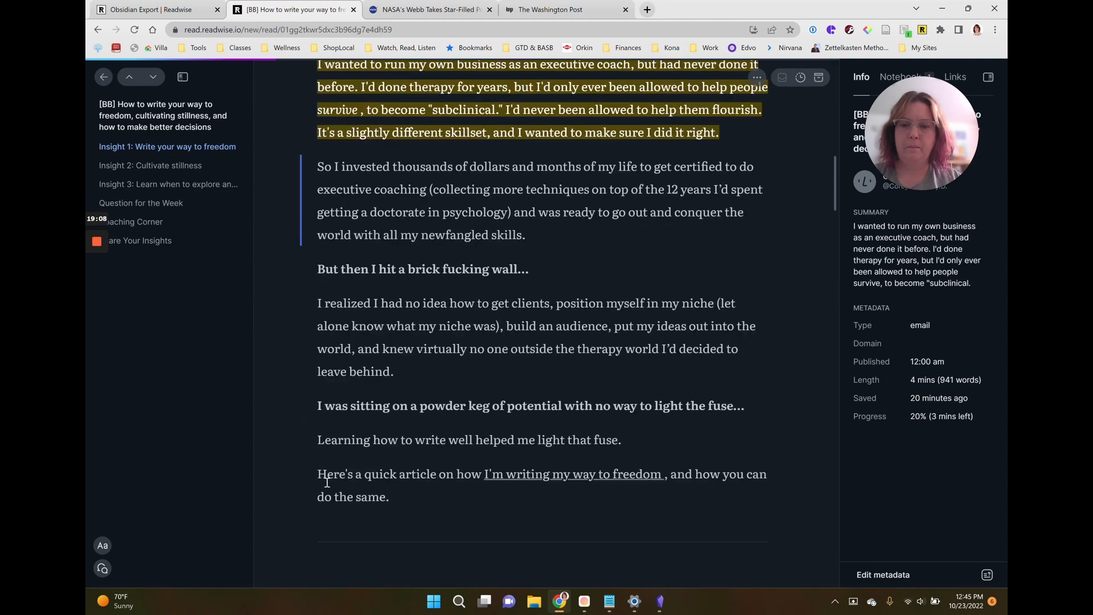
pyautogui.moveTo(323, 481); pyautogui.dragTo(545, 483)
pyautogui.moveTo(545, 483)
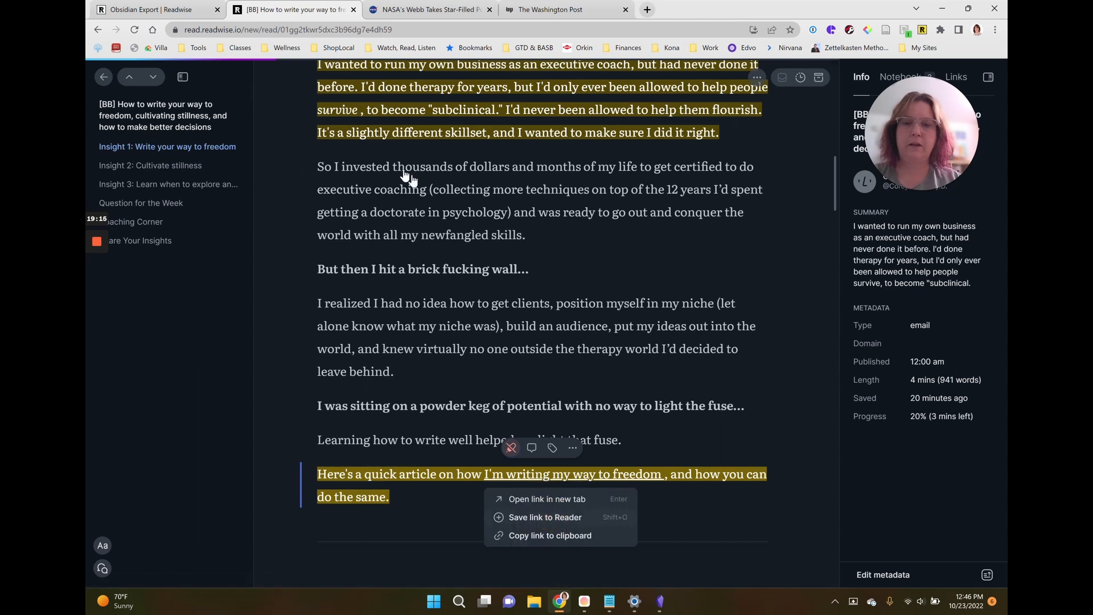
pyautogui.hotkey('shift', 'o')
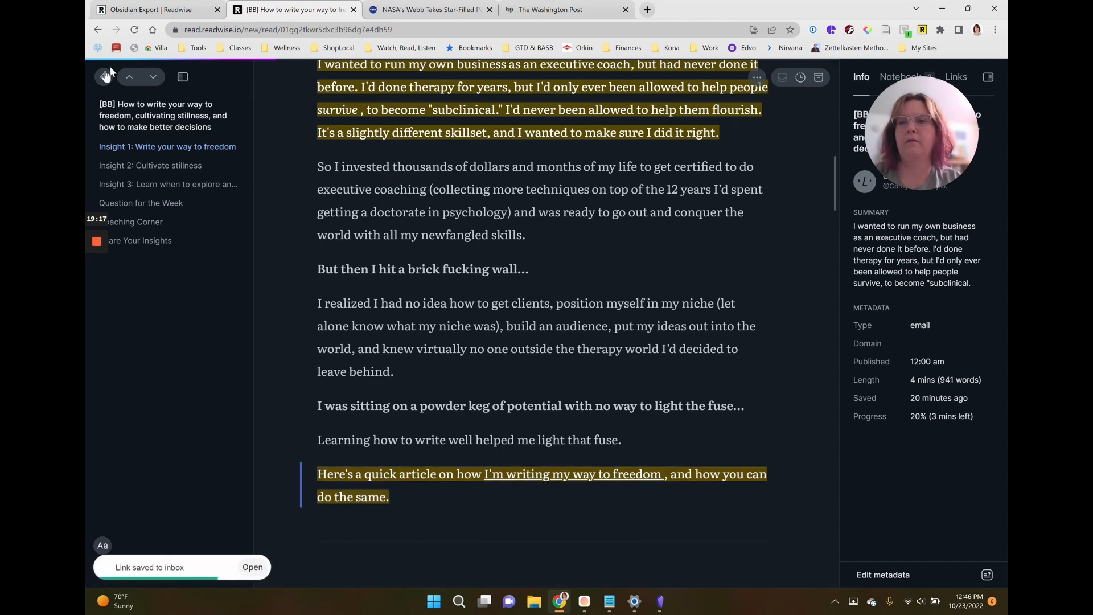
pyautogui.click(106, 76)
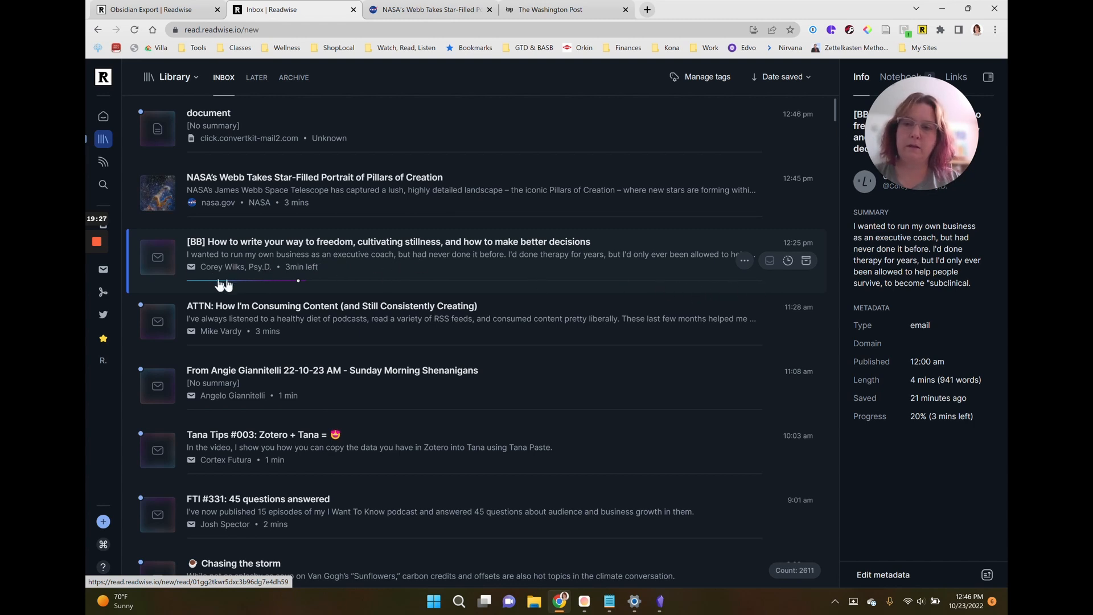
# - Open the saved NASA article, highlight its Pillars of Creation image and tag the highlight "james webb space telescope"
pyautogui.click(357, 195)
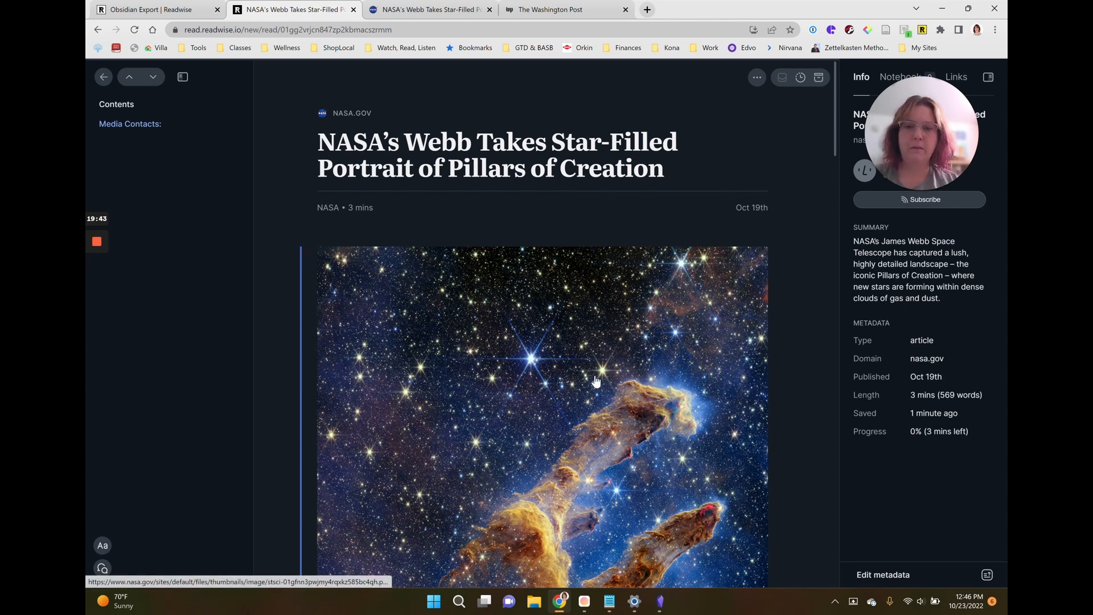
pyautogui.press('h')
pyautogui.press('t')
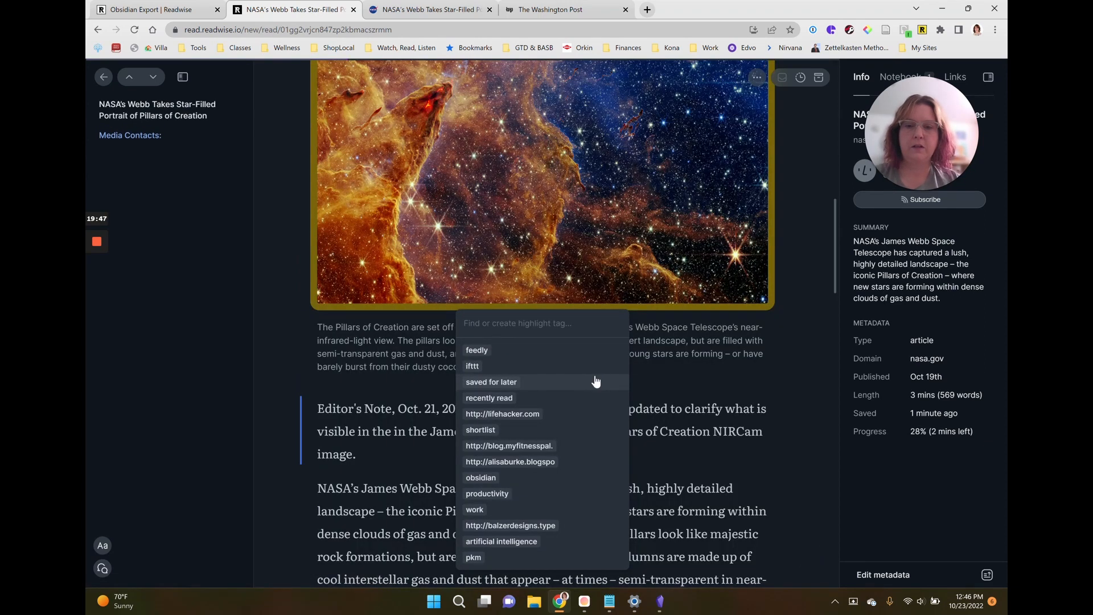
pyautogui.write('space')
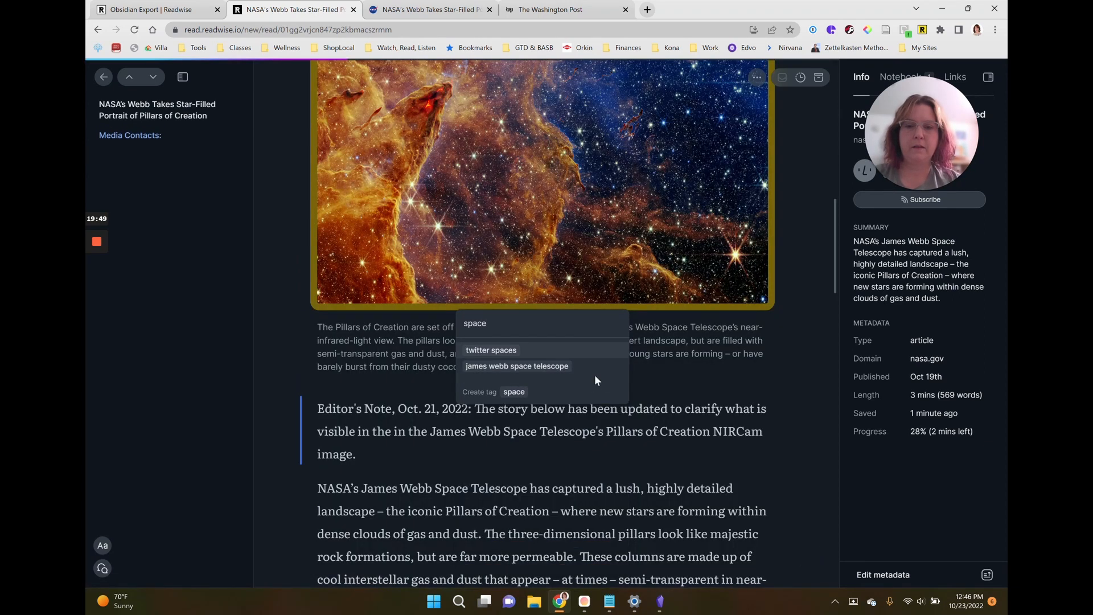
pyautogui.press('Down')
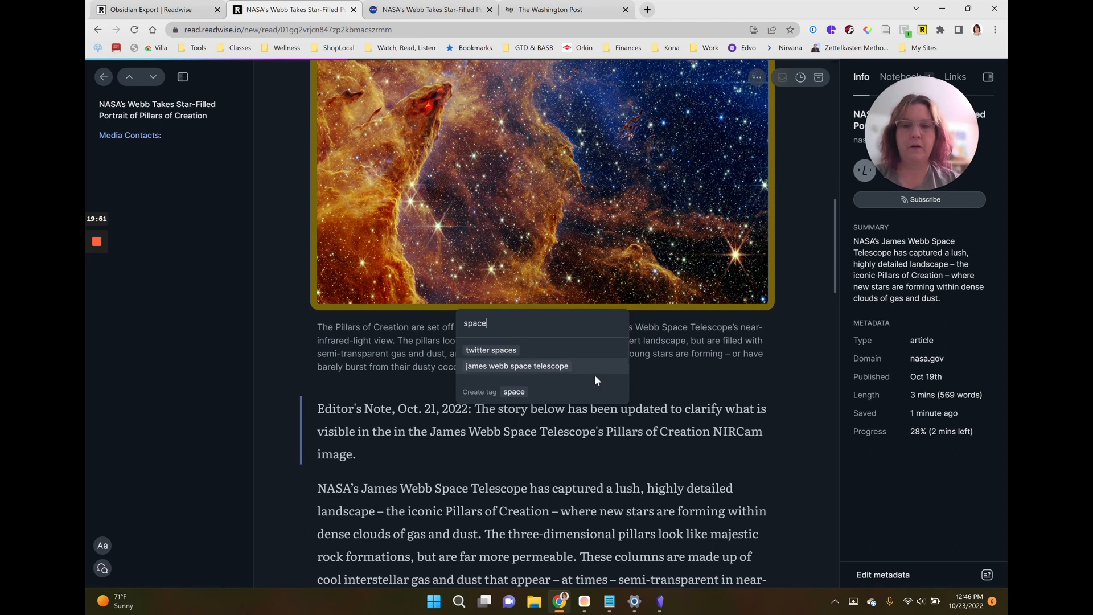
pyautogui.press('Return')
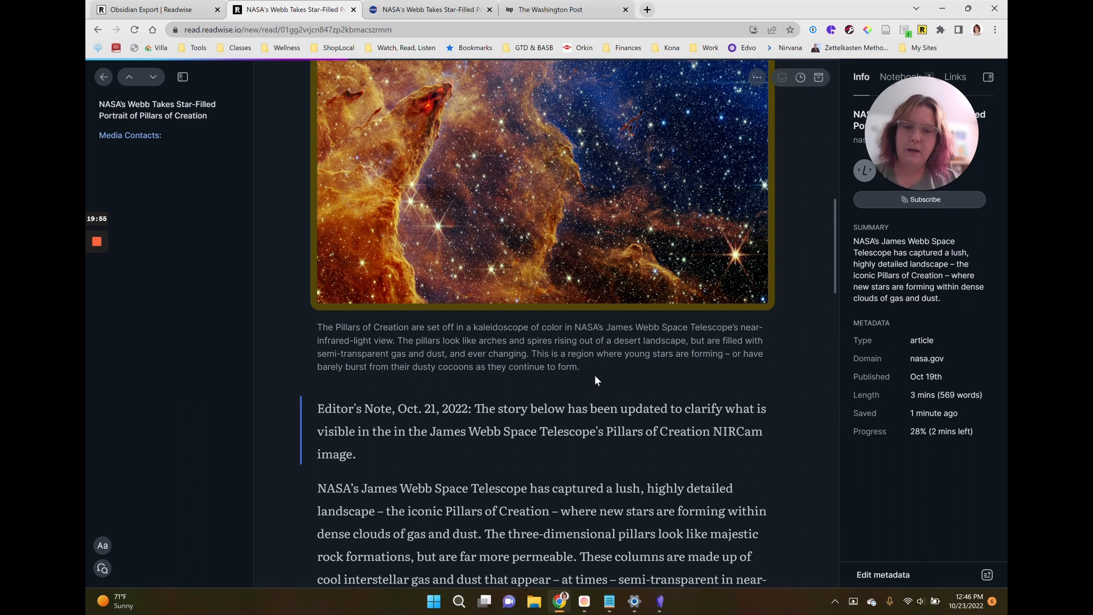
# - Highlight the paragraph beginning "NASA's James Webb Space Telescope has captured", tag it "james webb space telescope", and return to the inbox
pyautogui.scroll(-4, 595, 375)
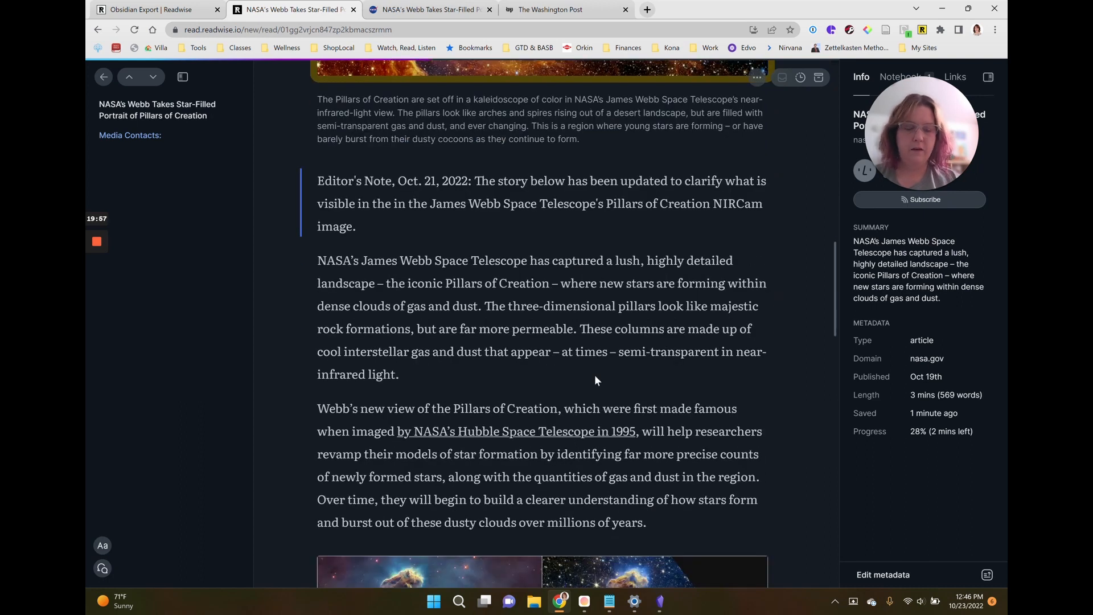
pyautogui.press('Down')
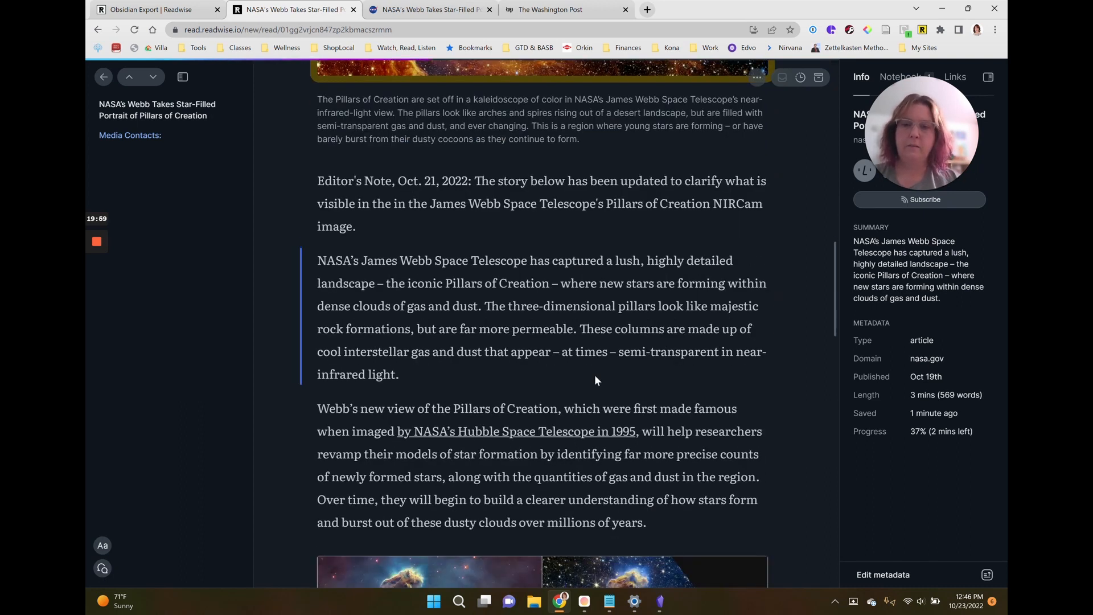
pyautogui.press('h')
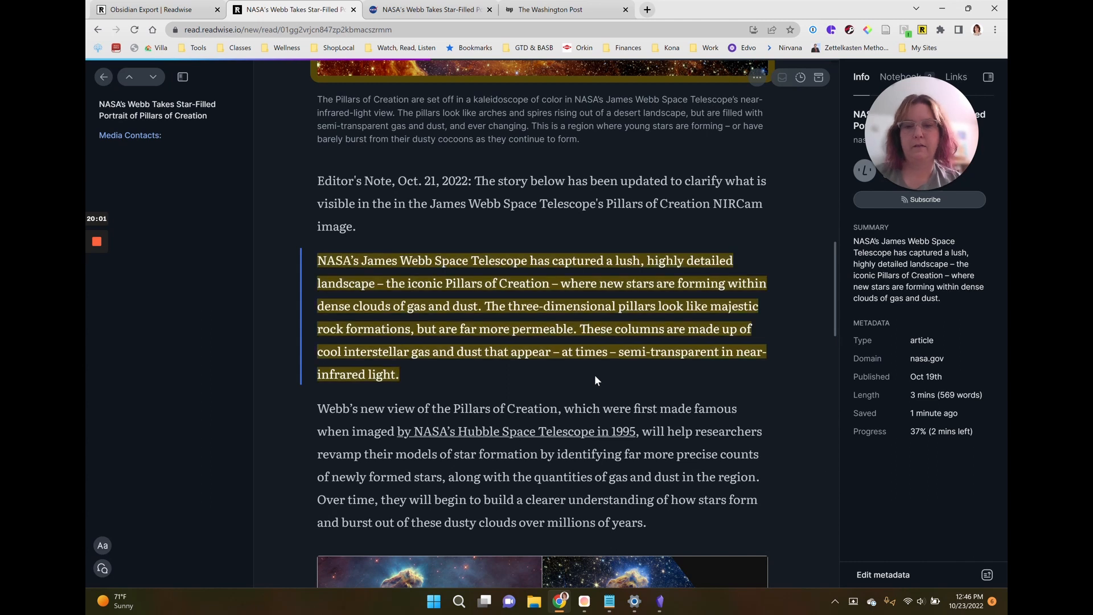
pyautogui.press('t')
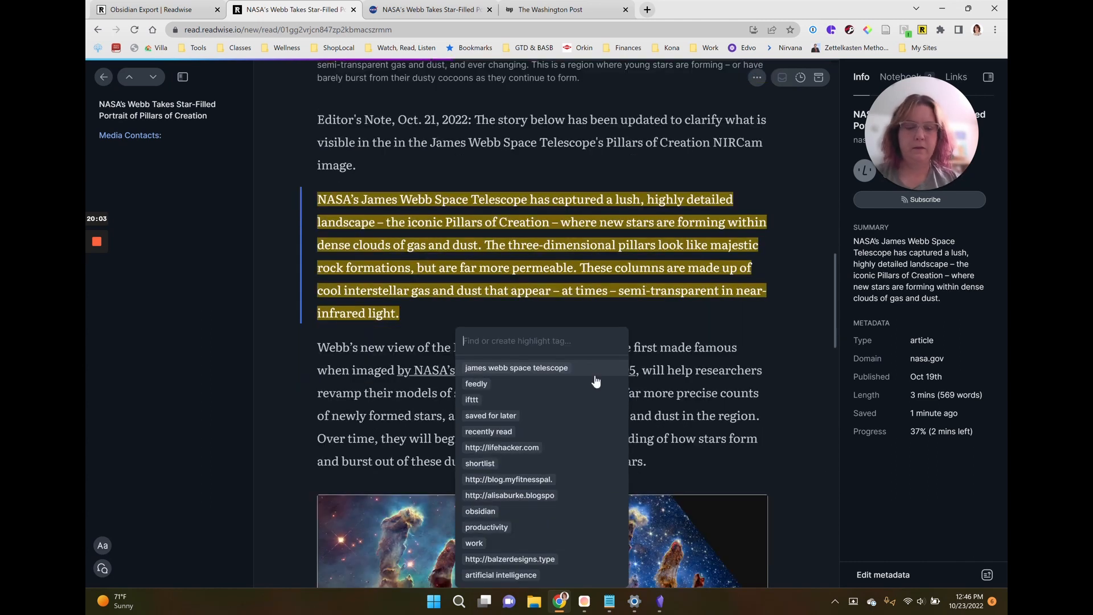
pyautogui.press('Up')
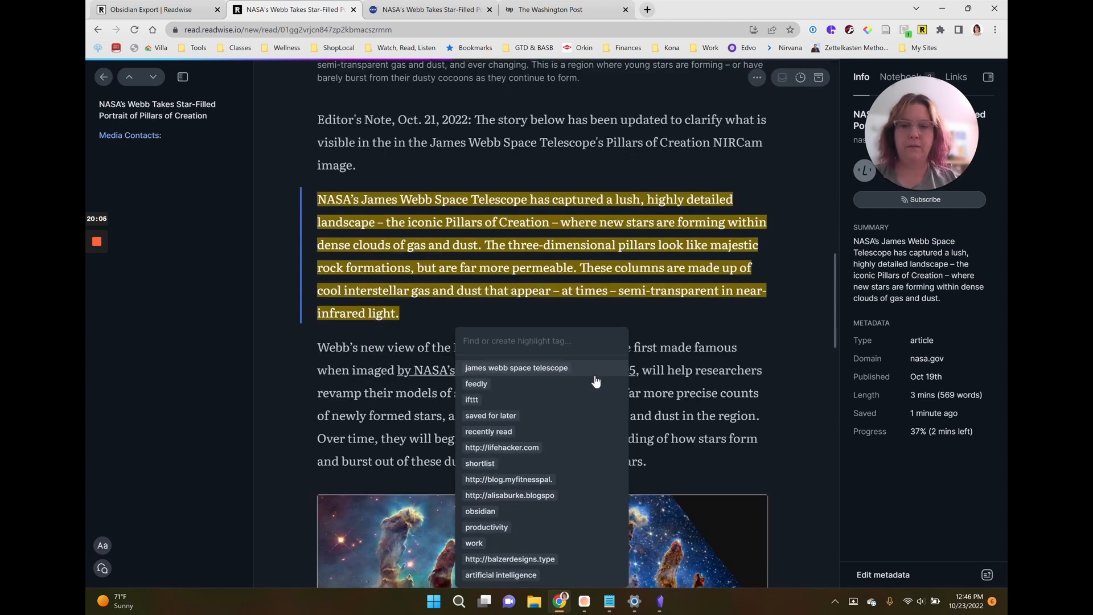
pyautogui.press('Return')
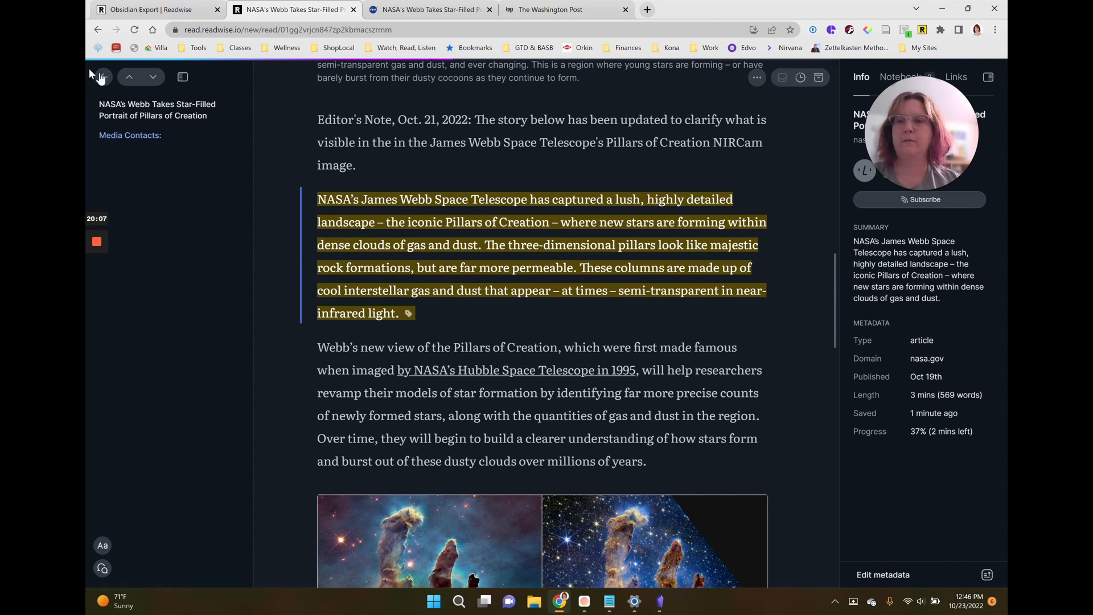
pyautogui.click(102, 78)
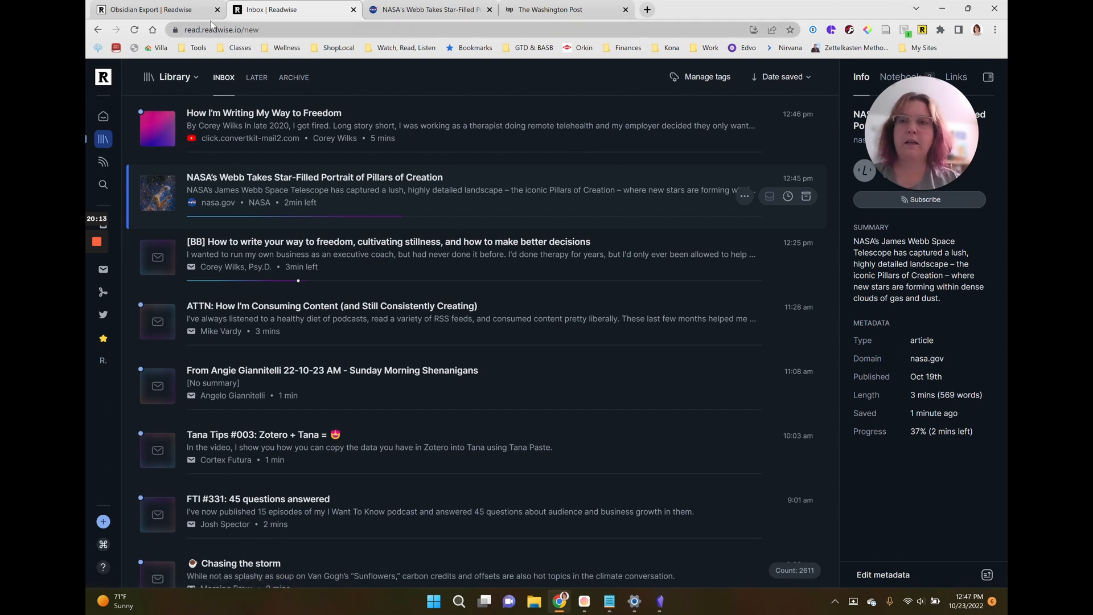
# - Review the sync notification template in the Readwise export preferences, then switch to Obsidian and initiate the Readwise sync
pyautogui.click(171, 10)
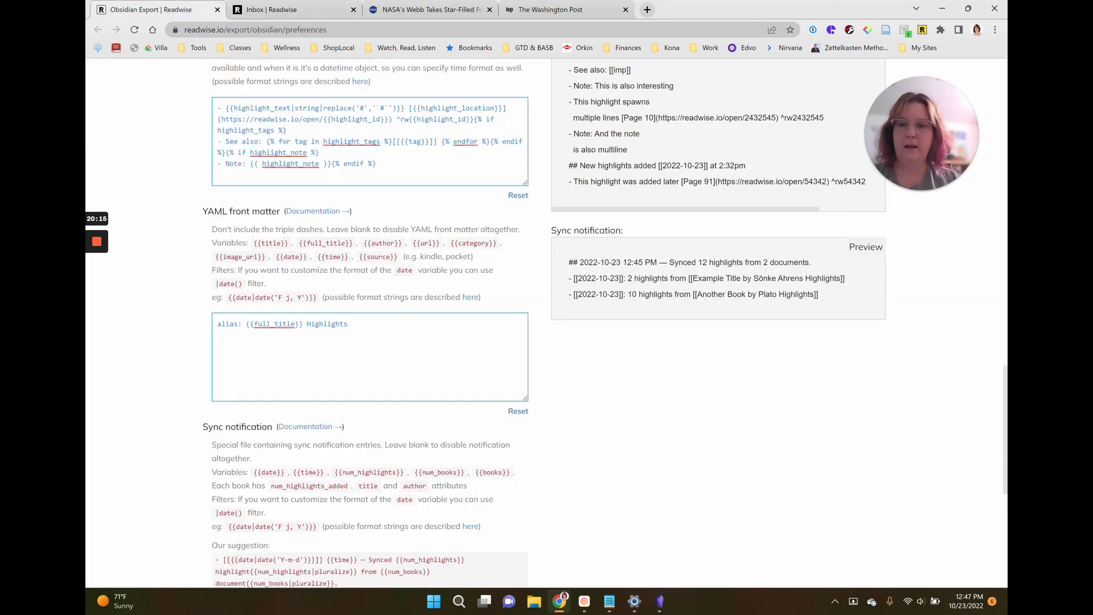
pyautogui.scroll(-4, 547, 323)
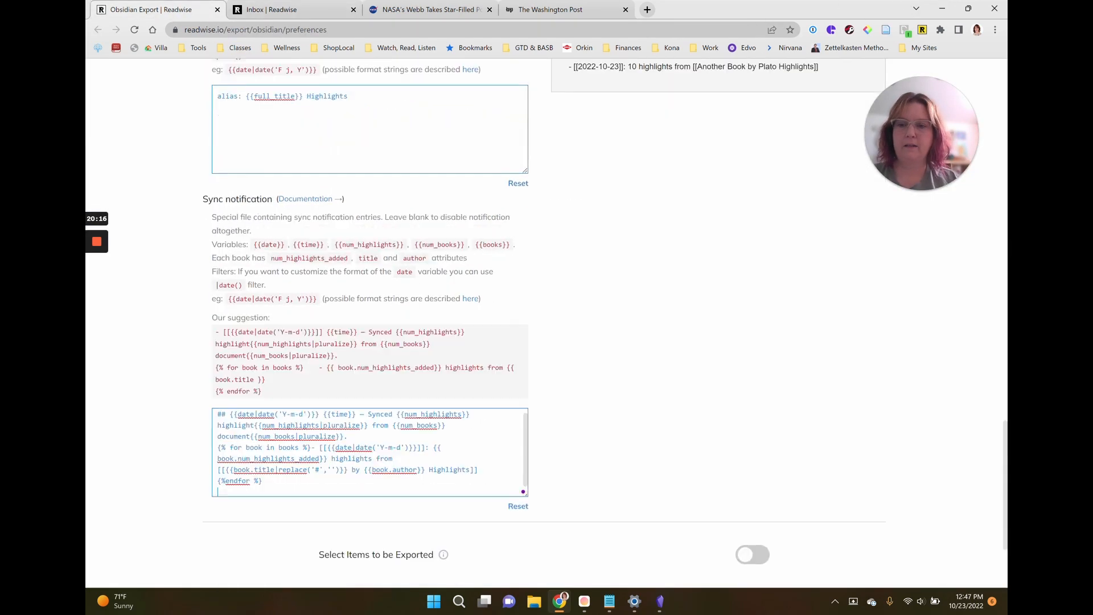
pyautogui.click(943, 13)
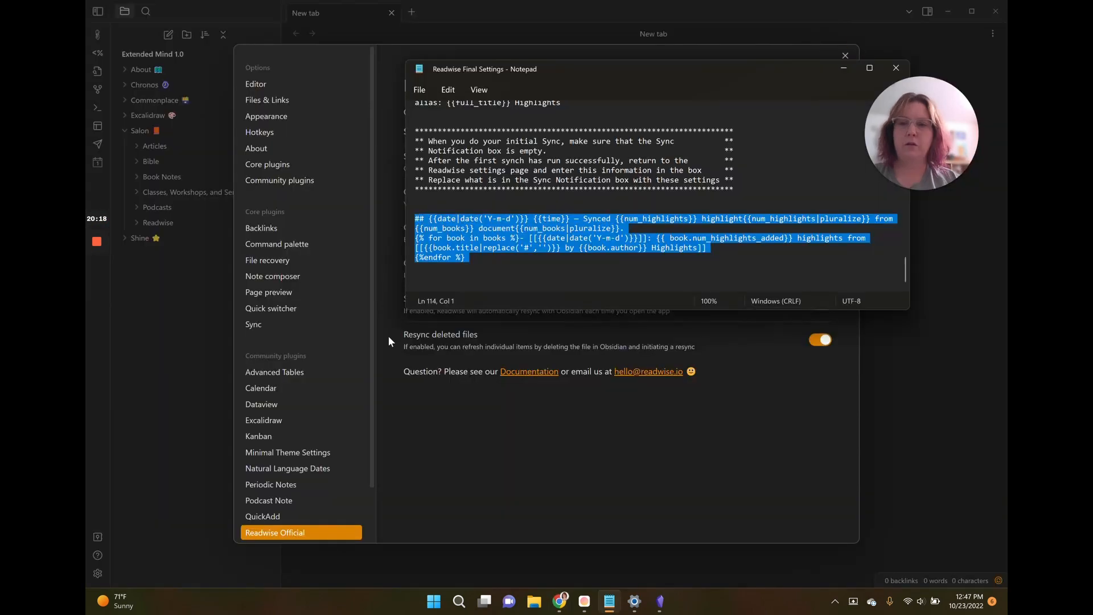
pyautogui.click(843, 67)
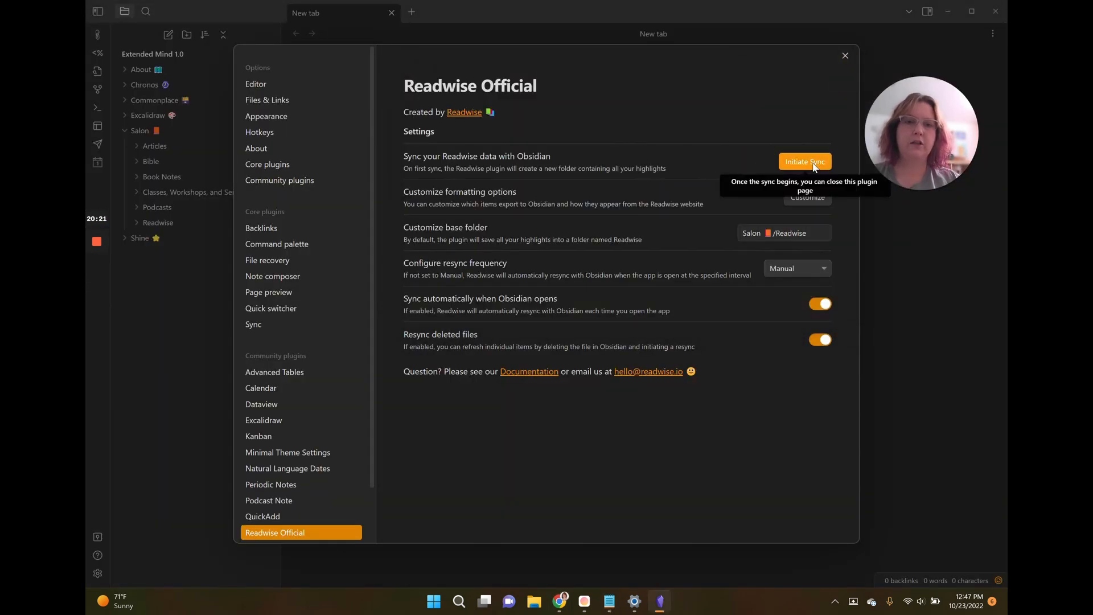
pyautogui.click(816, 164)
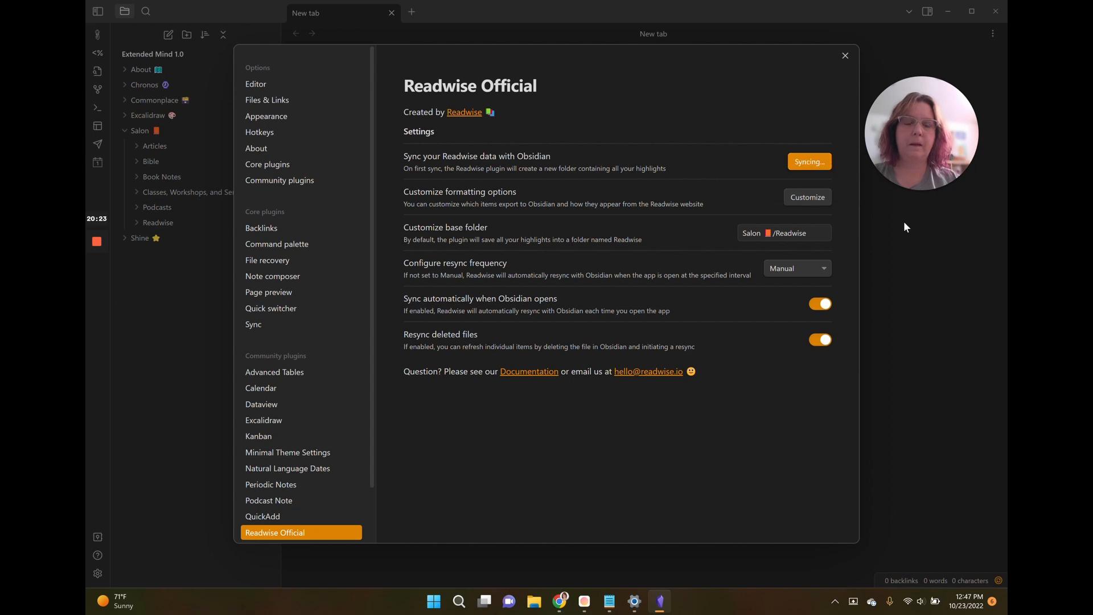
pyautogui.click(97, 290)
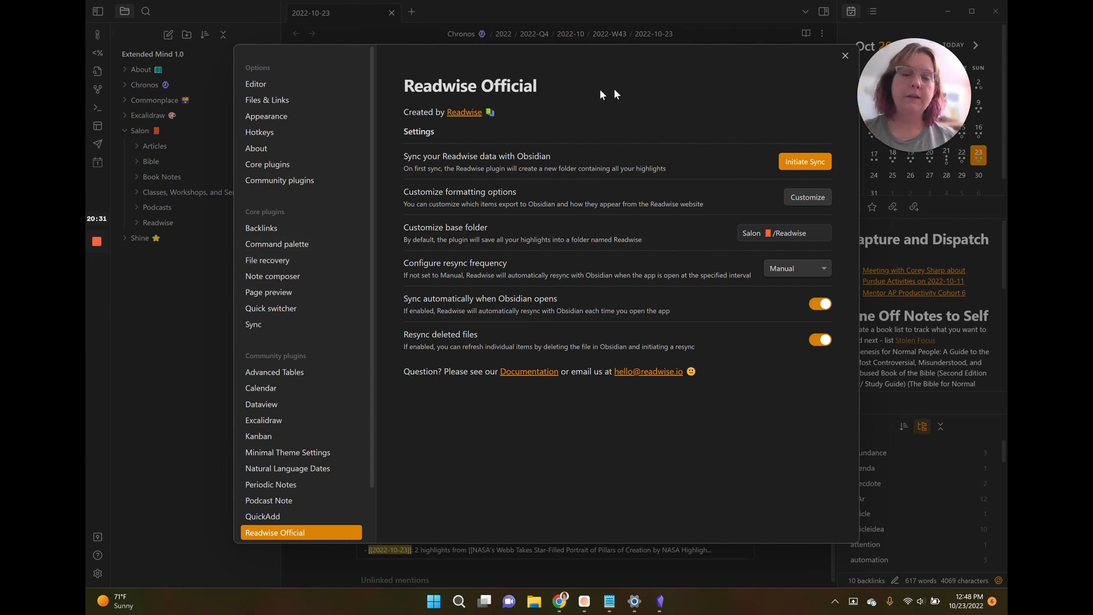
# - Close the plugin settings and open the Readwise Syncs note from the Salon/Readwise folder in a new tab
pyautogui.click(843, 57)
pyautogui.click(136, 224)
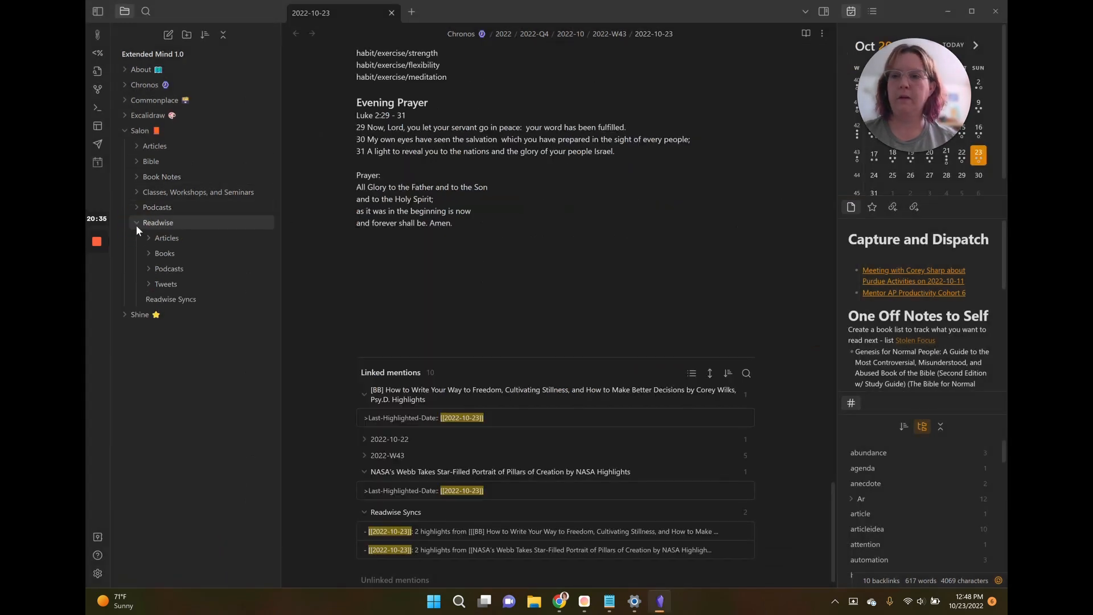
pyautogui.keyDown('ctrl'); pyautogui.click(152, 302); pyautogui.keyUp('ctrl')
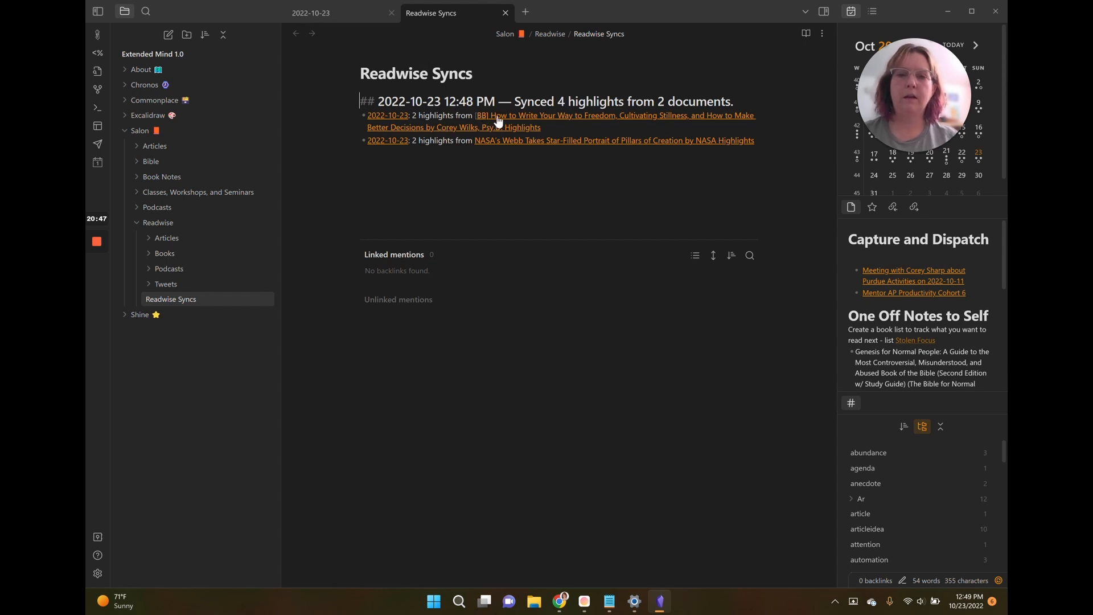
# - Preview both highlight notes linked in Readwise Syncs and review the linked mentions in the 2022-10-23 daily note
pyautogui.moveTo(500, 122)
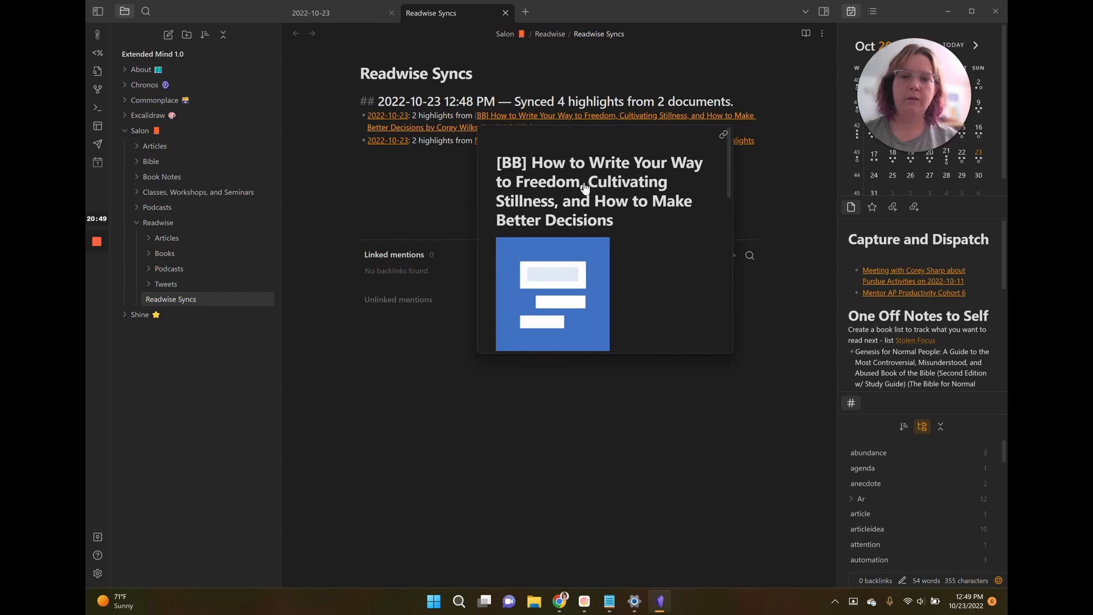
pyautogui.scroll(-5, 619, 201)
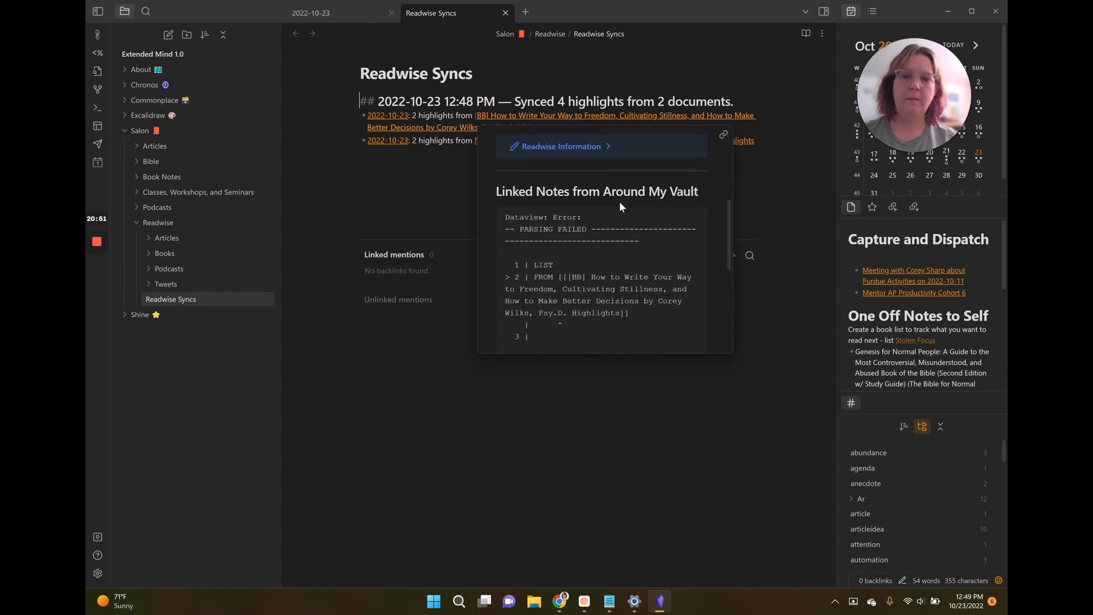
pyautogui.scroll(-5, 619, 200)
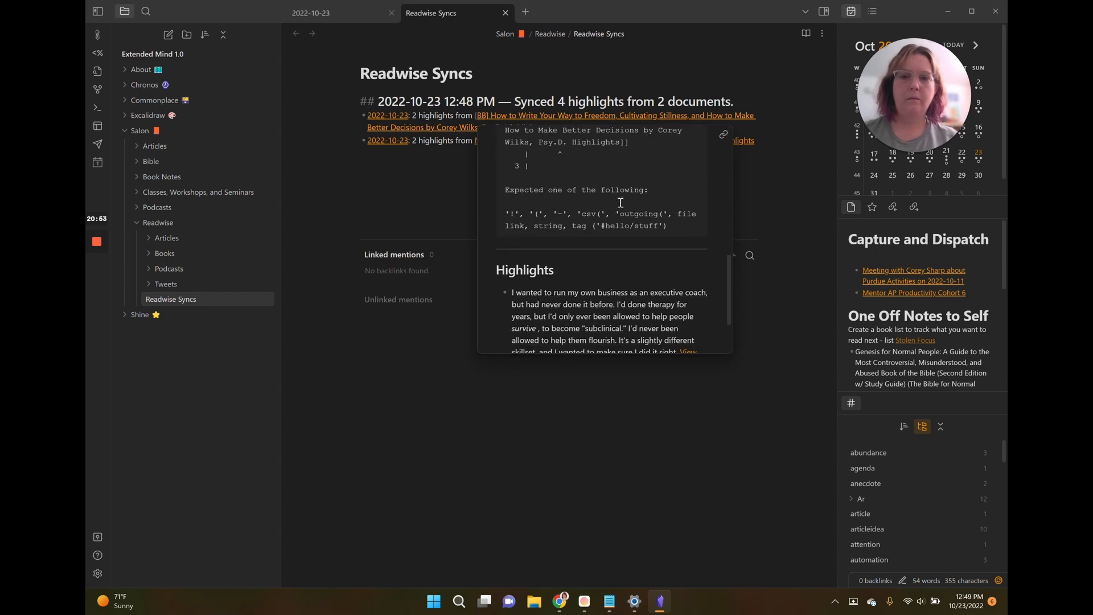
pyautogui.scroll(2, 620, 202)
pyautogui.scroll(-5, 620, 200)
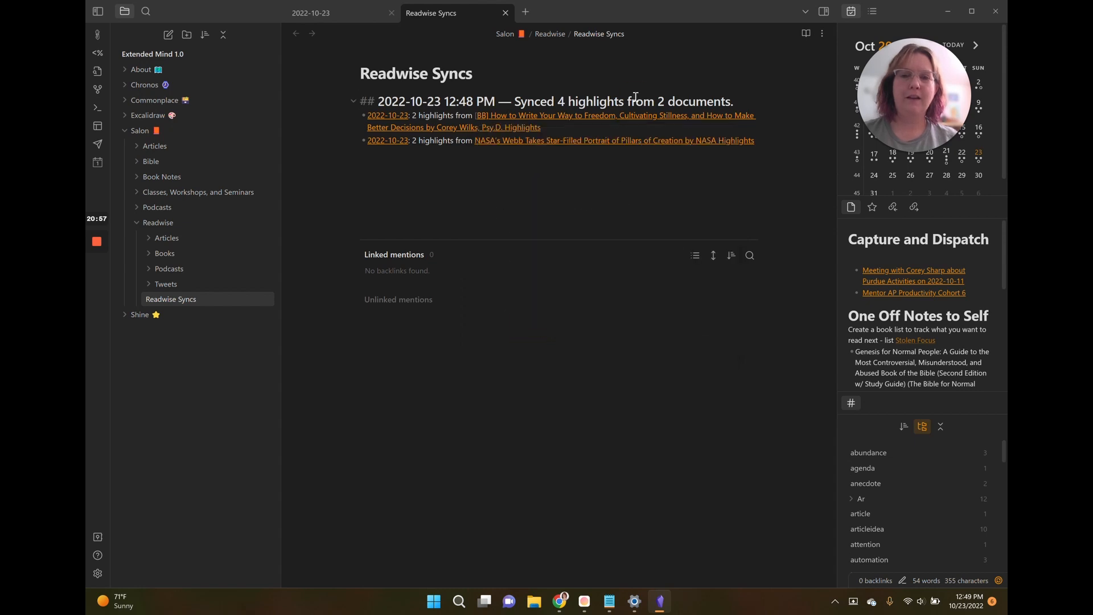
pyautogui.moveTo(612, 146)
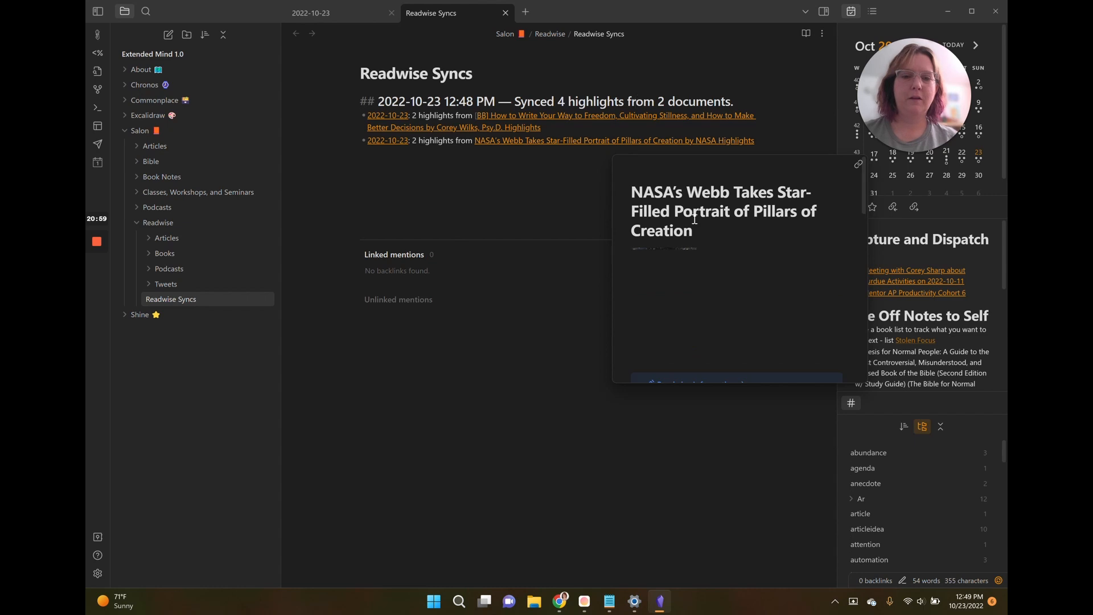
pyautogui.scroll(-4, 695, 220)
pyautogui.scroll(-6, 695, 219)
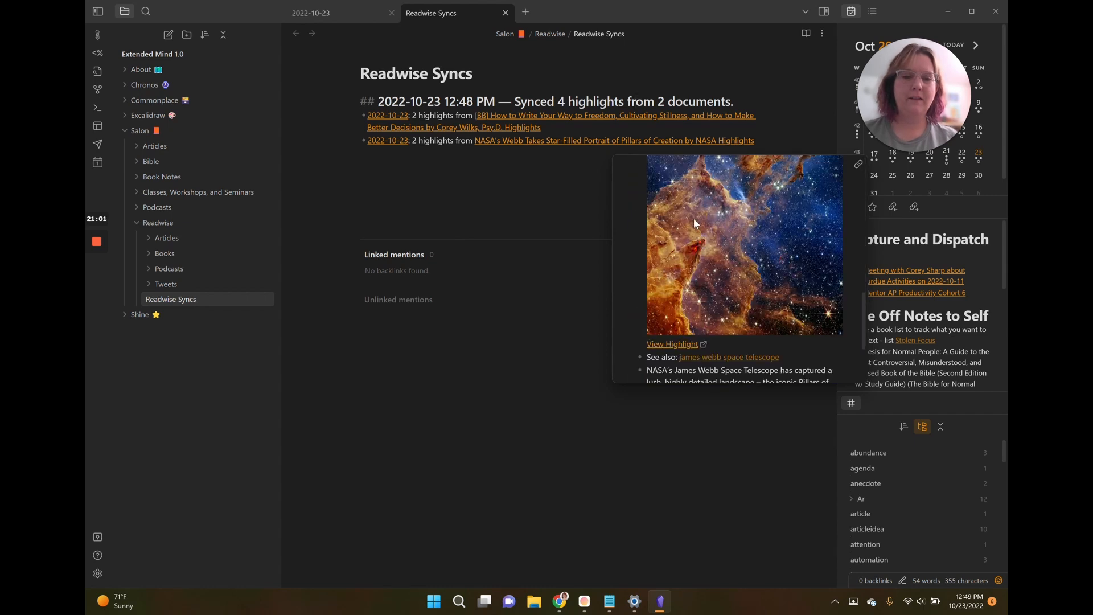
pyautogui.click(584, 178)
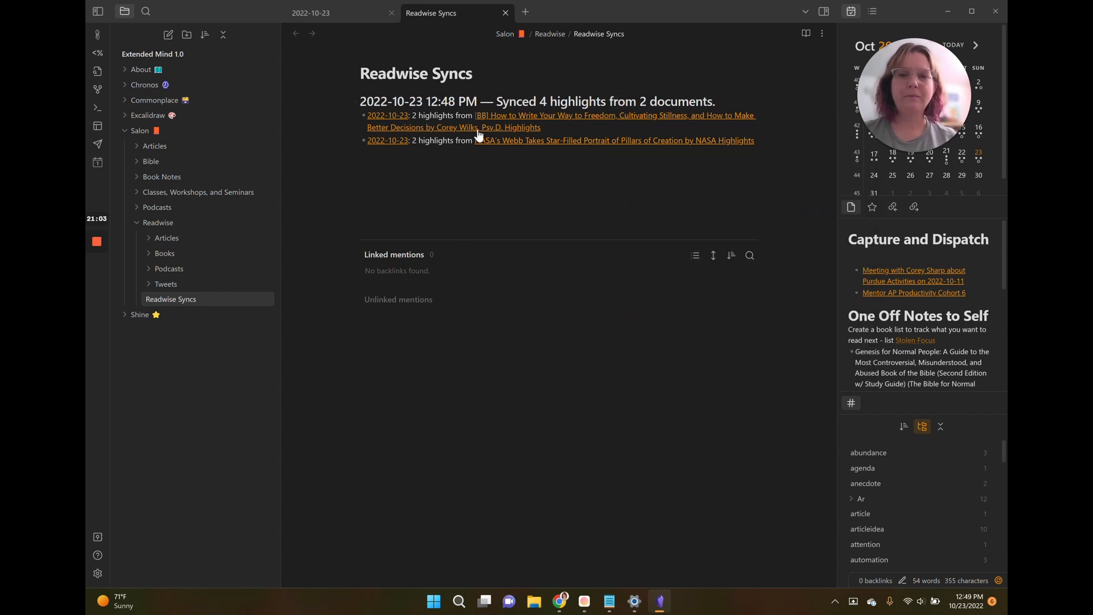
pyautogui.click(366, 12)
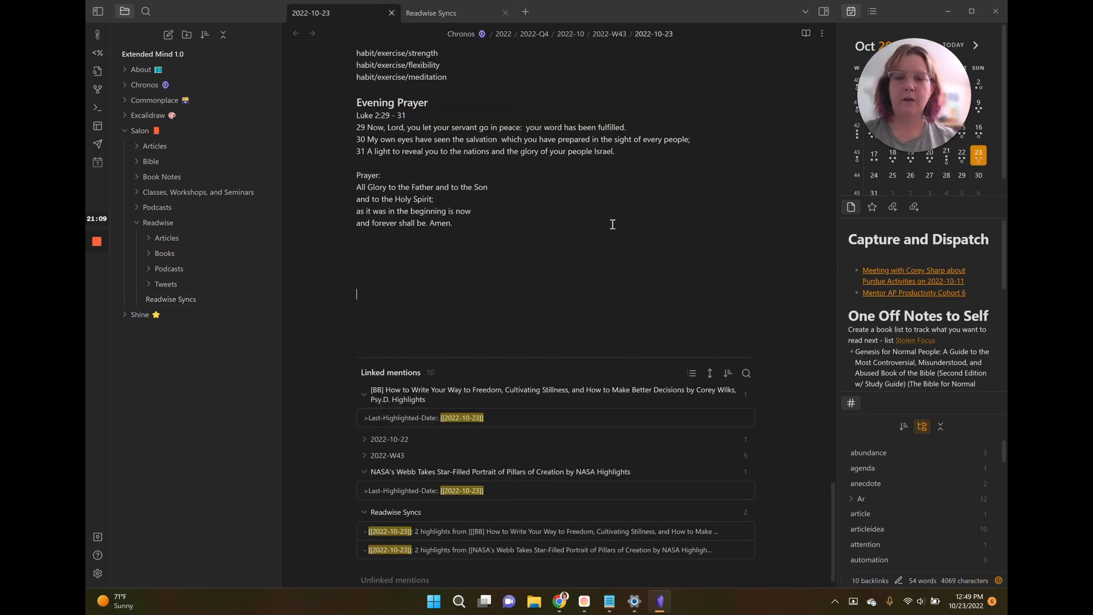
pyautogui.scroll(-1, 592, 240)
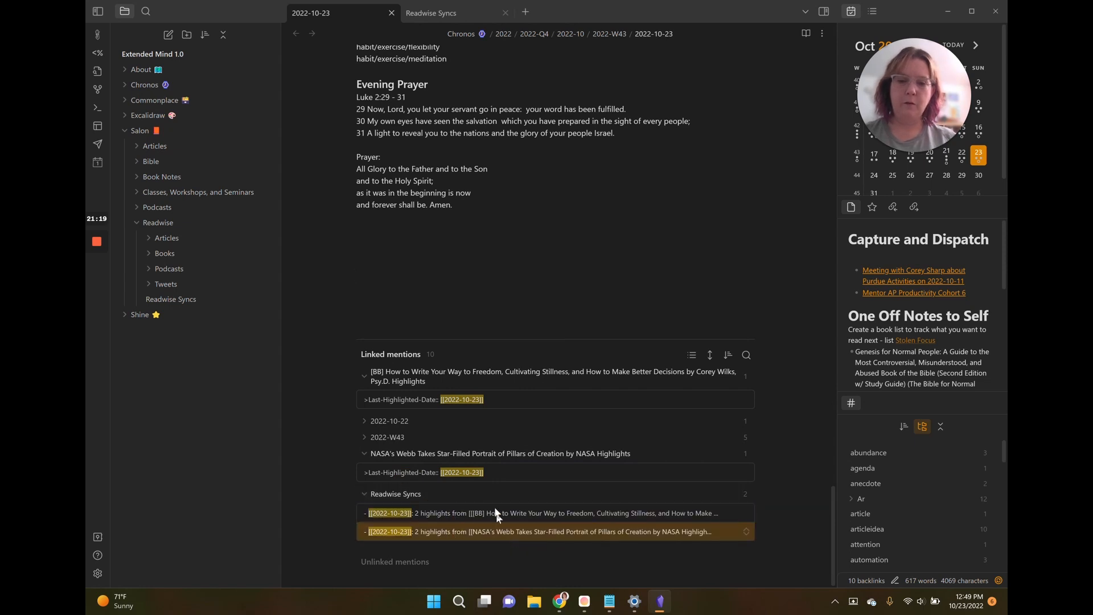
# - Open the "[BB] How to Write Your Way to Freedom" highlights note from Readwise Syncs and show its Dataview query source
pyautogui.click(186, 301)
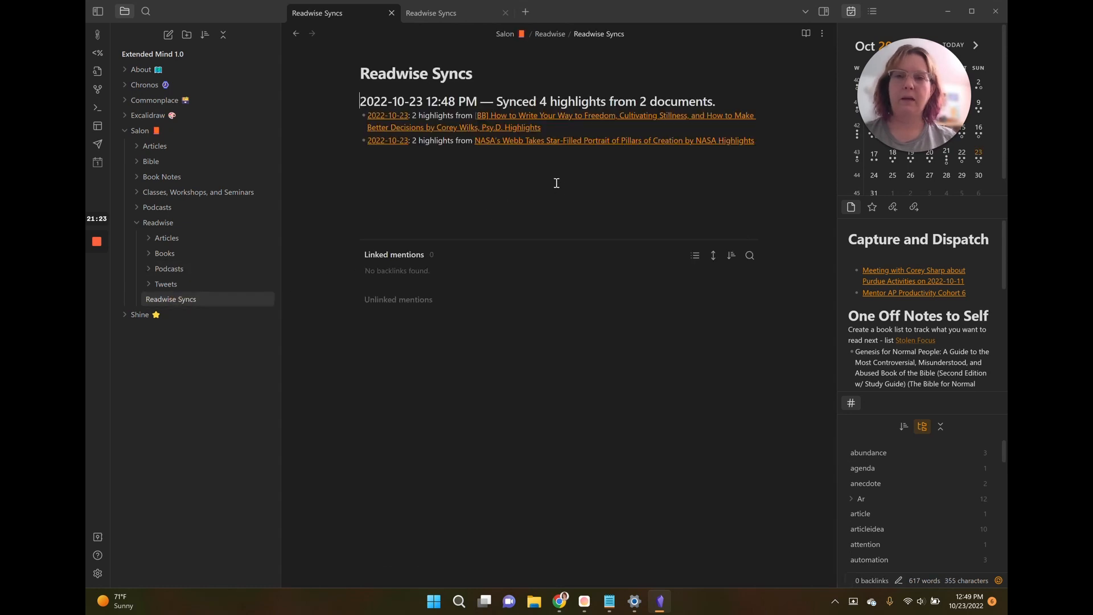
pyautogui.click(550, 117)
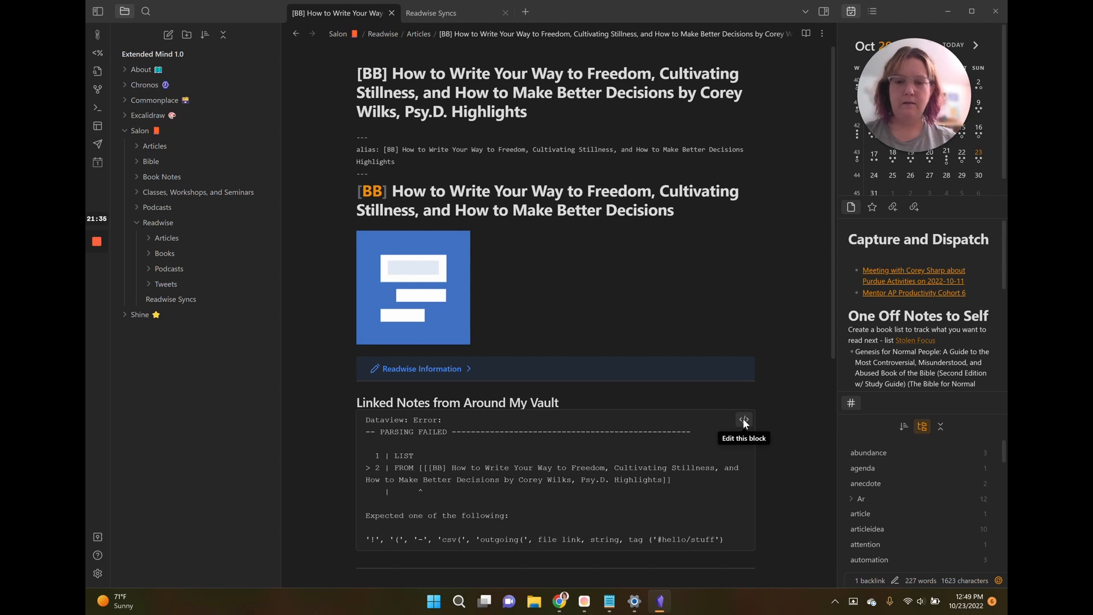
pyautogui.click(743, 419)
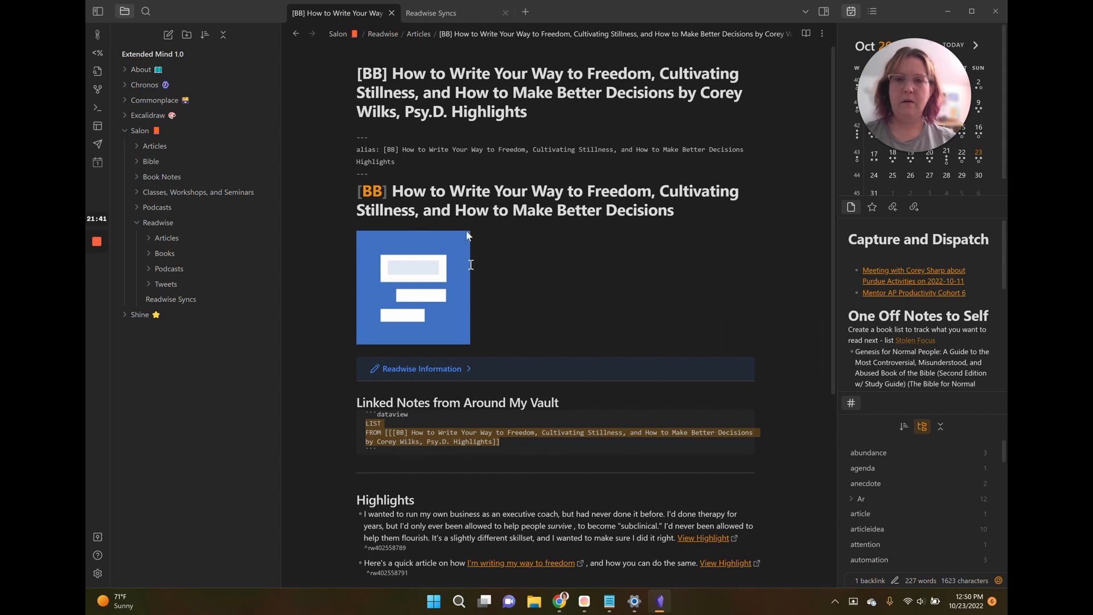
# - Remove the "[BB]" prefix and the comma before "Psy.D." from the note's title
pyautogui.click(393, 73)
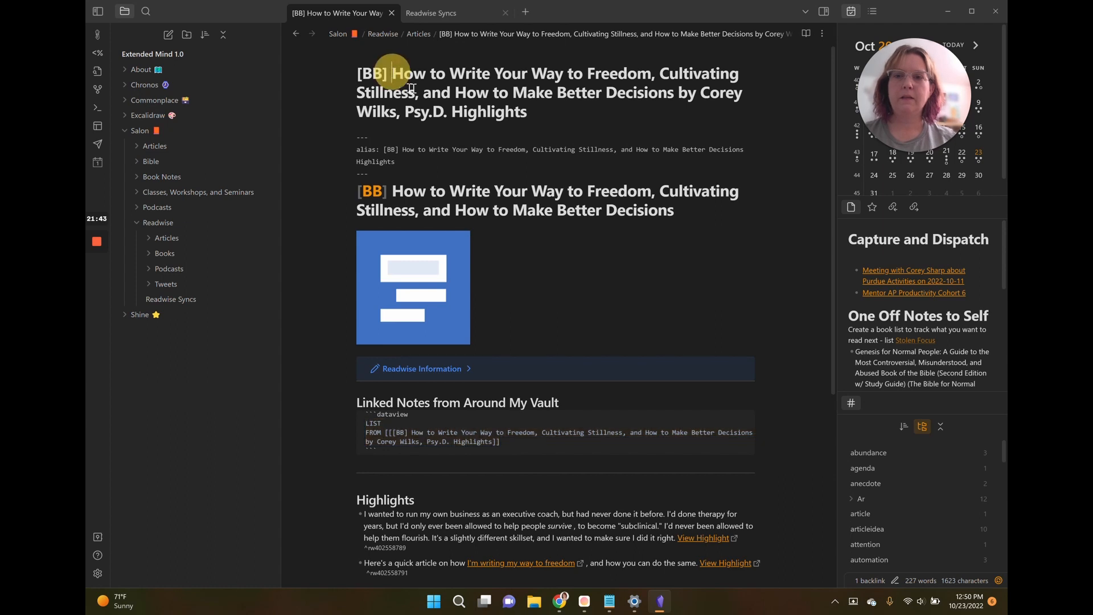
pyautogui.press('BackSpace')
pyautogui.press('BackSpace')
pyautogui.press('BackSpace')
pyautogui.press('BackSpace')
pyautogui.press('BackSpace')
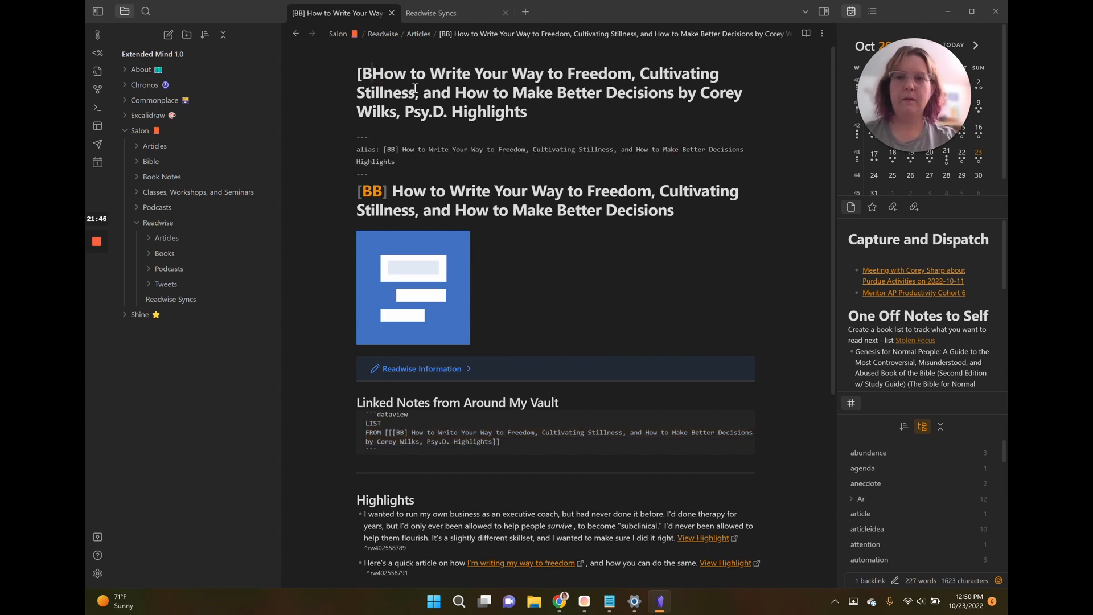
pyautogui.click(403, 117)
pyautogui.press('BackSpace')
pyautogui.press('BackSpace')
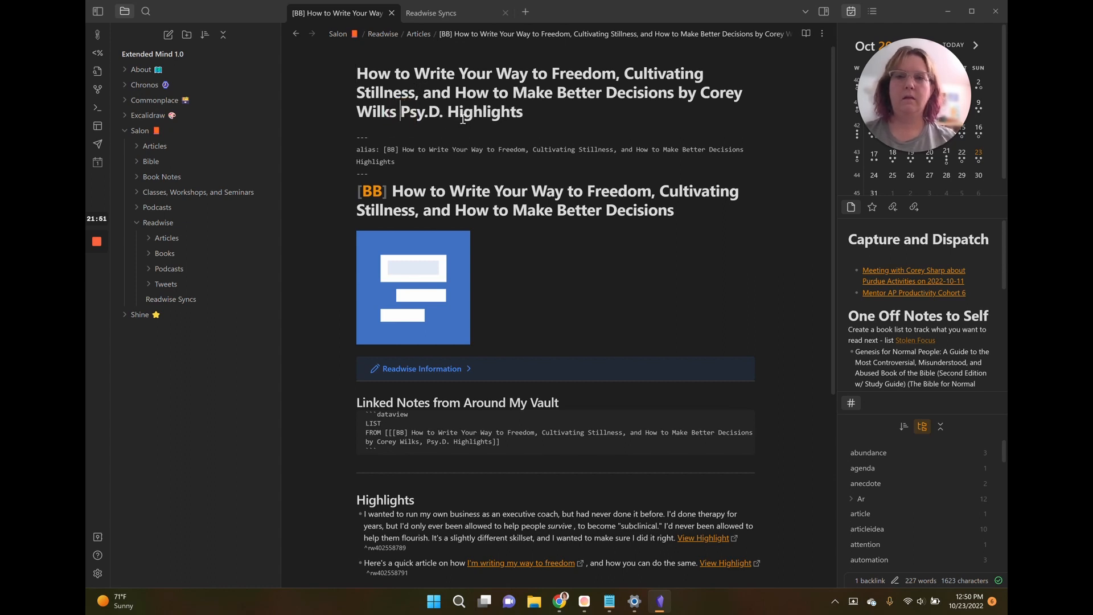
# - Delete "[BB]" from the alias in the note's front matter
pyautogui.click(385, 149)
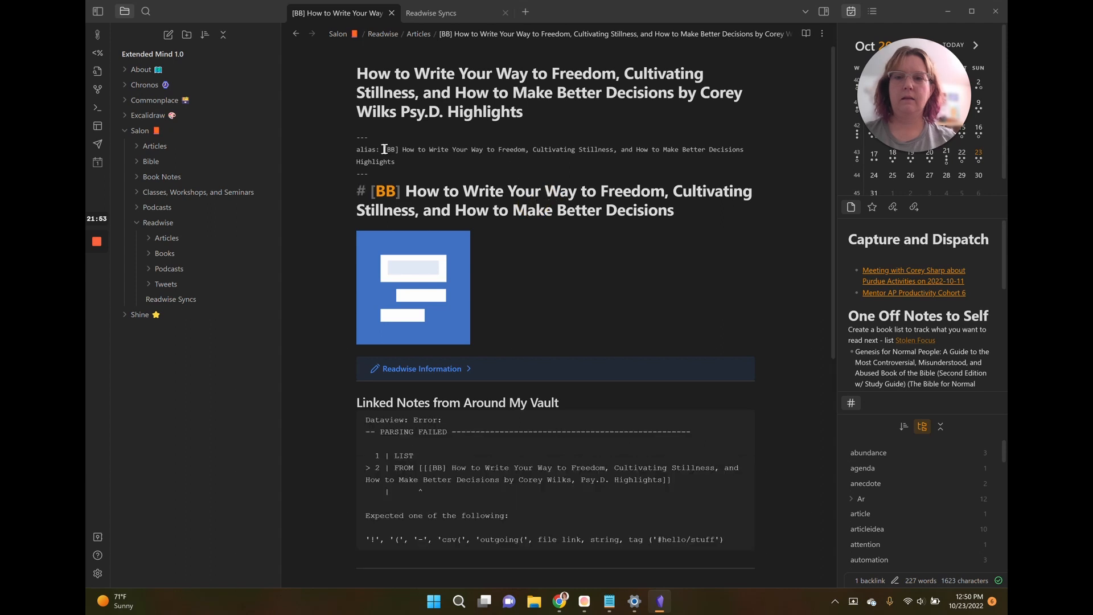
pyautogui.moveTo(386, 150); pyautogui.dragTo(415, 150)
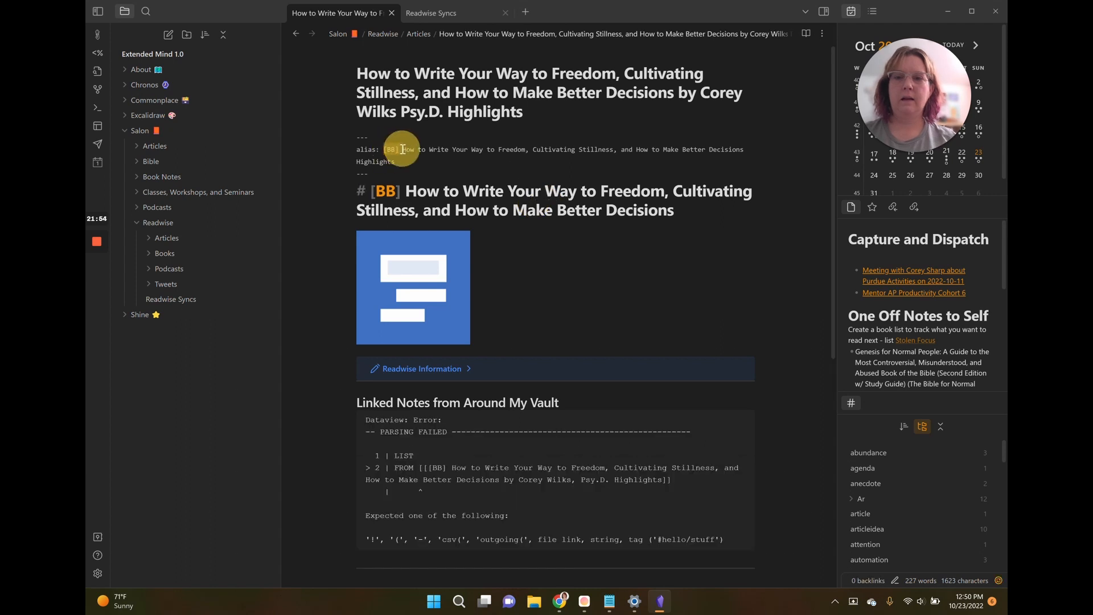
pyautogui.press('BackSpace')
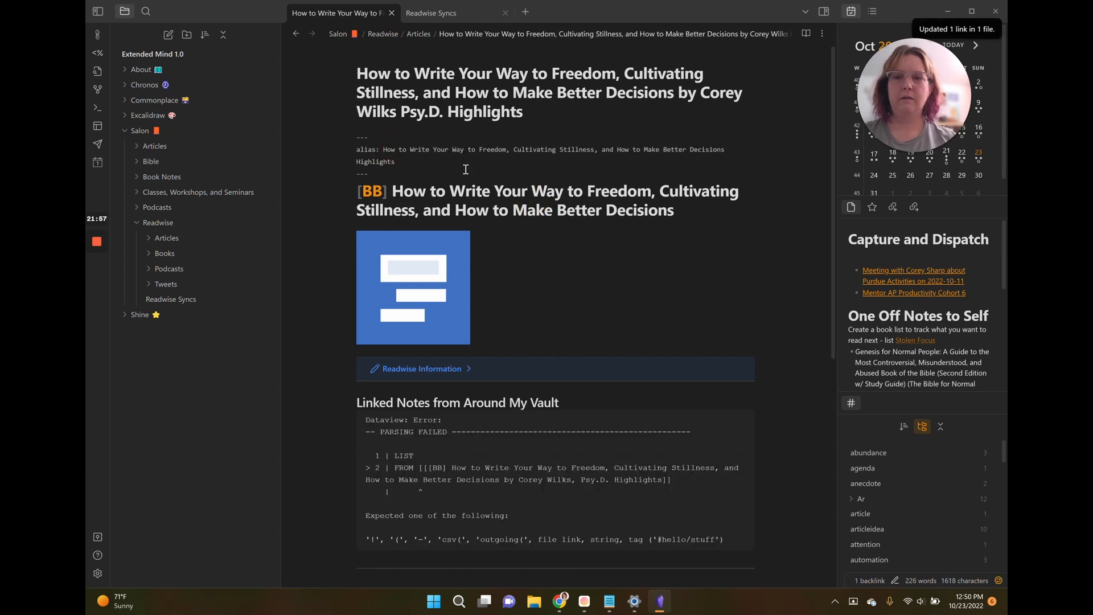
# - Remove the comma before "Psy.D." from the note link in the Dataview query under Linked Notes from Around My Vault
pyautogui.click(446, 194)
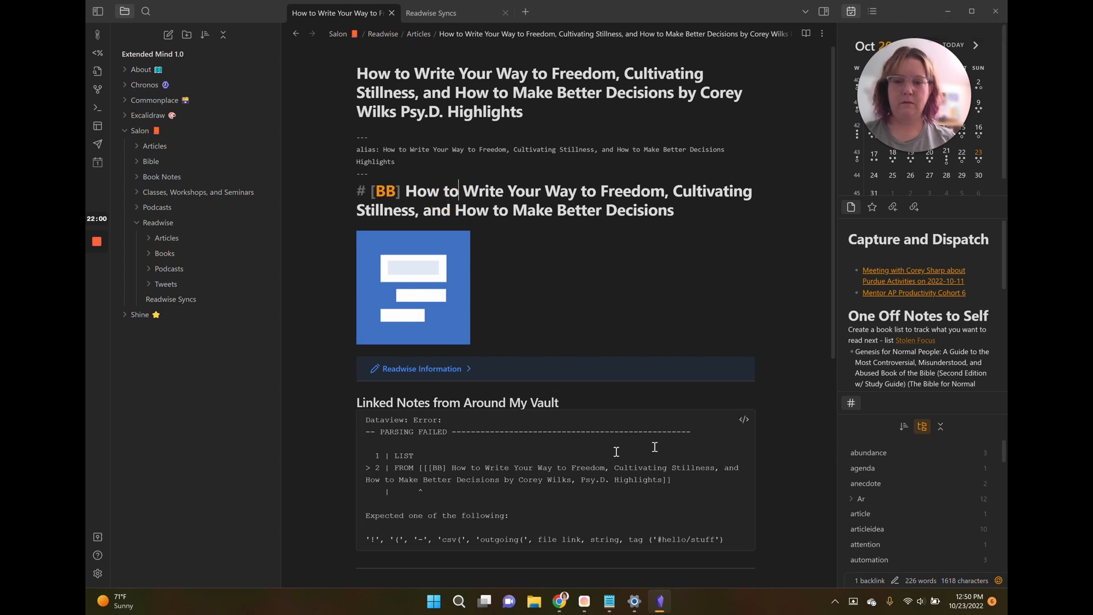
pyautogui.click(744, 419)
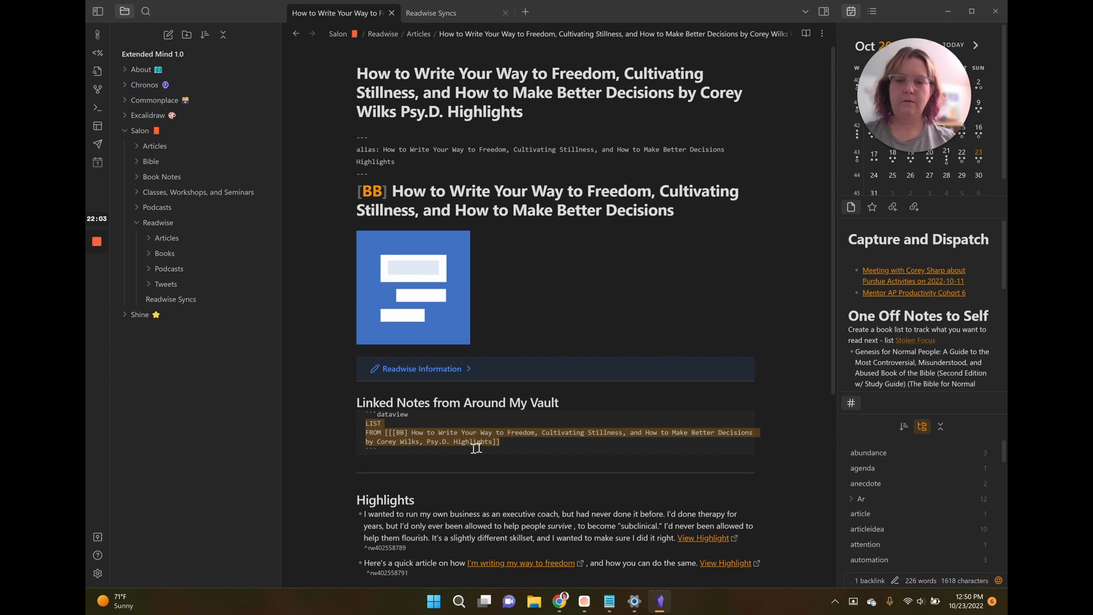
pyautogui.click(512, 443)
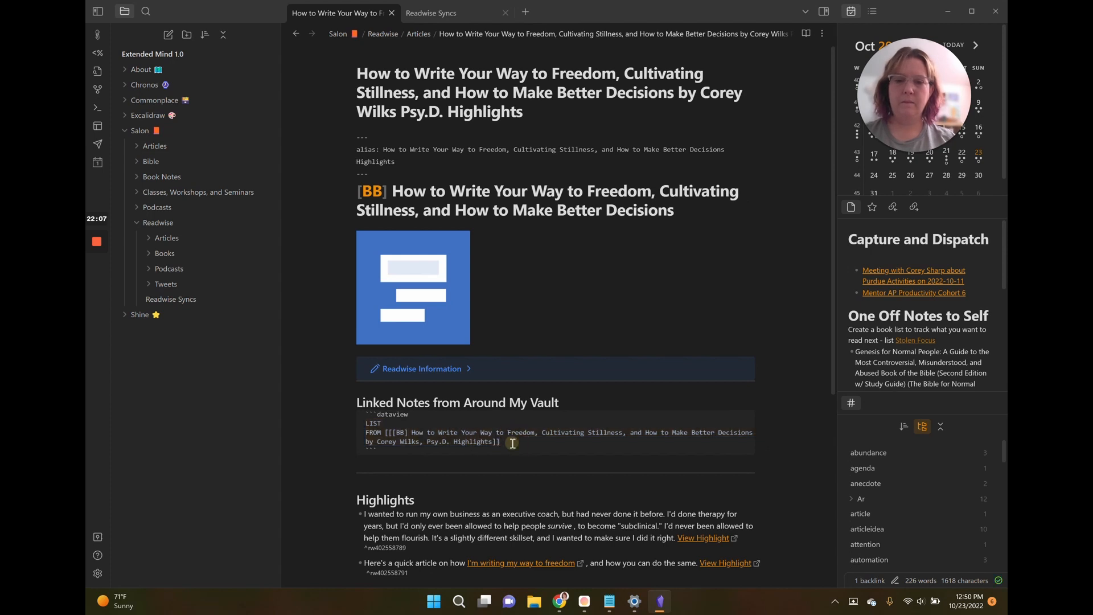
pyautogui.moveTo(501, 442); pyautogui.dragTo(386, 433)
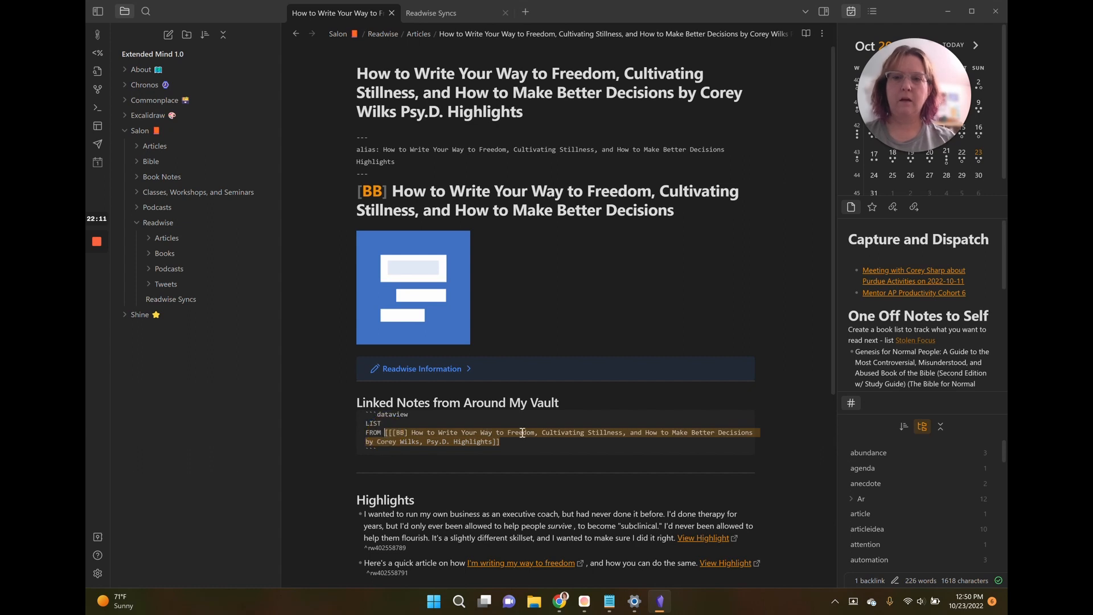
pyautogui.click(423, 442)
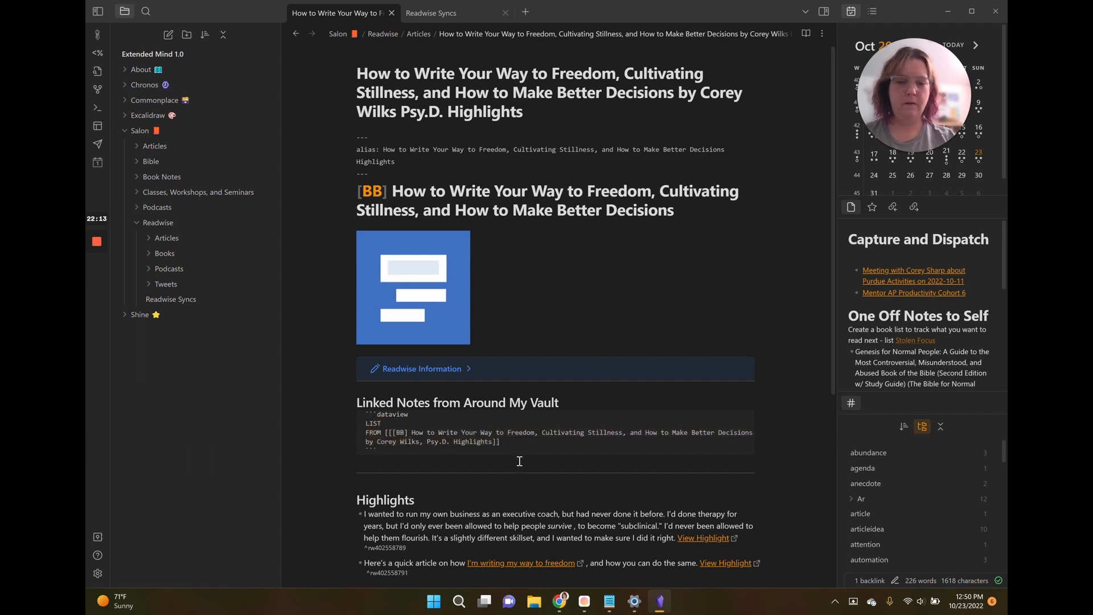
pyautogui.press('BackSpace')
pyautogui.click(509, 516)
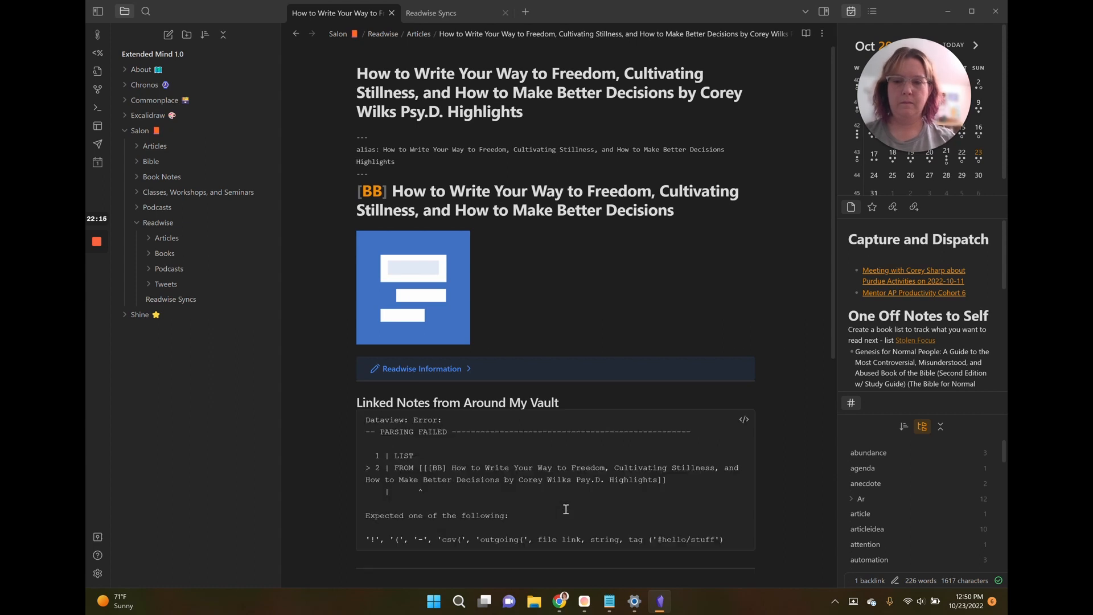
# - Delete the "[BB]" prefix from the Dataview query's link so it points to the renamed highlights note, and render the query
pyautogui.click(742, 417)
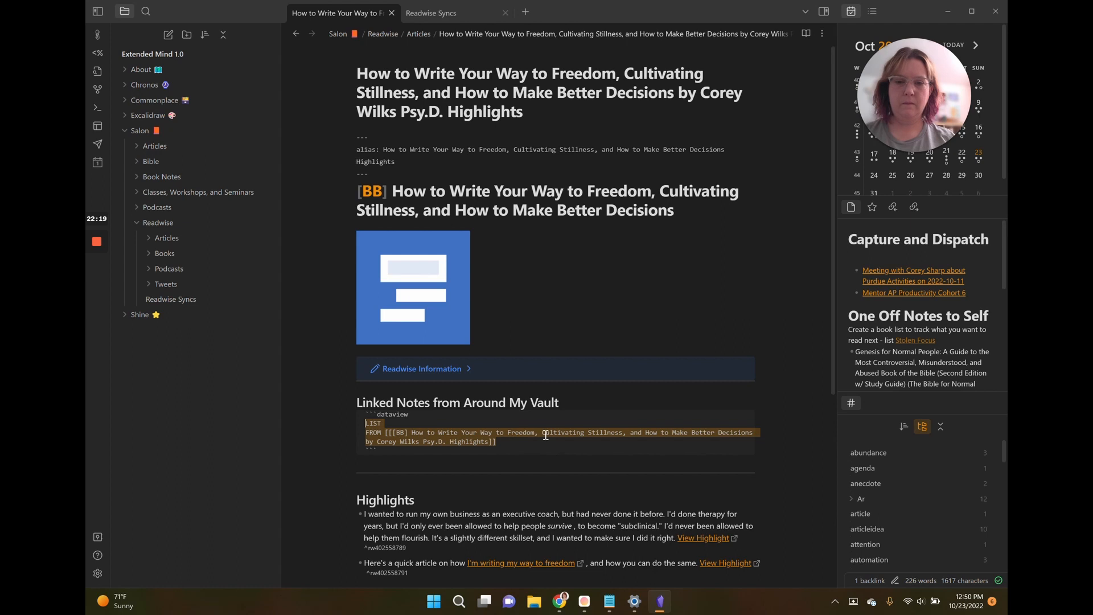
pyautogui.click(501, 441)
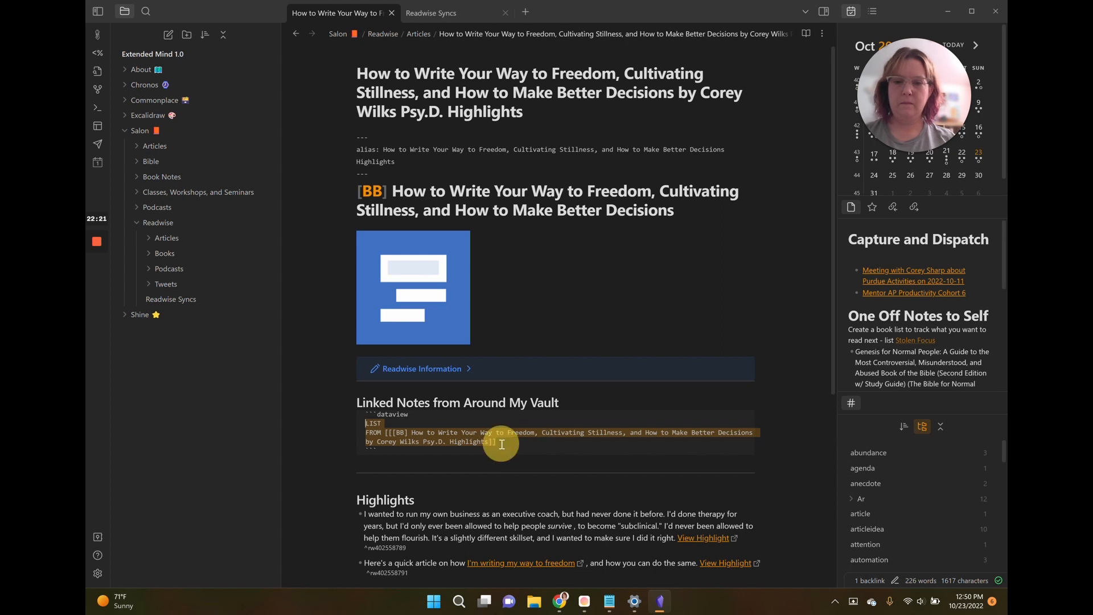
pyautogui.click(414, 432)
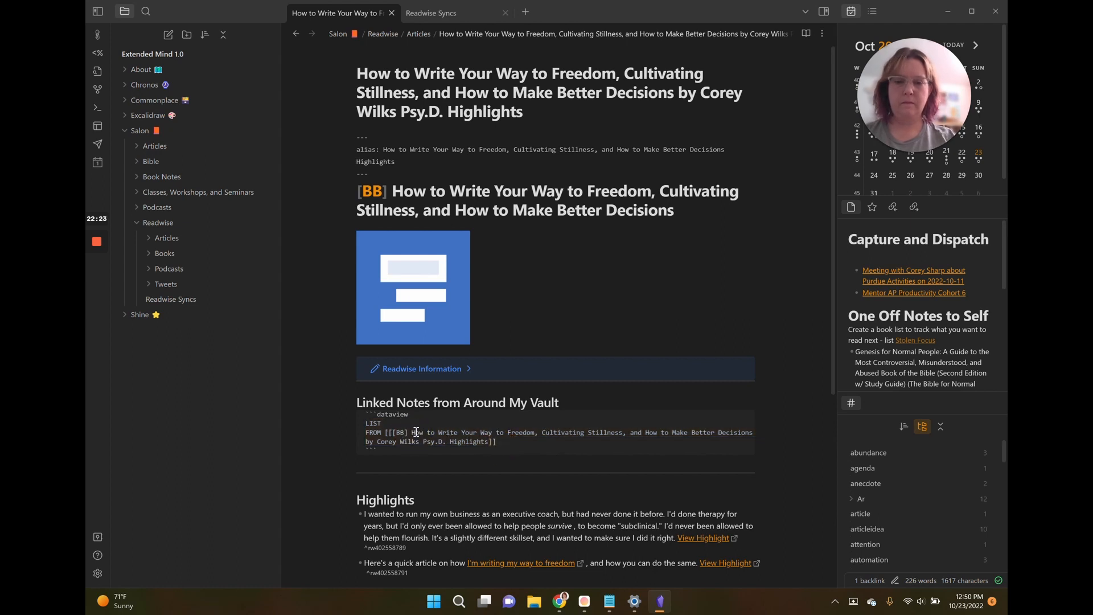
pyautogui.press('BackSpace')
pyautogui.press('BackSpace')
pyautogui.press('BackSpace')
pyautogui.press('BackSpace')
pyautogui.press('BackSpace')
pyautogui.press('BackSpace')
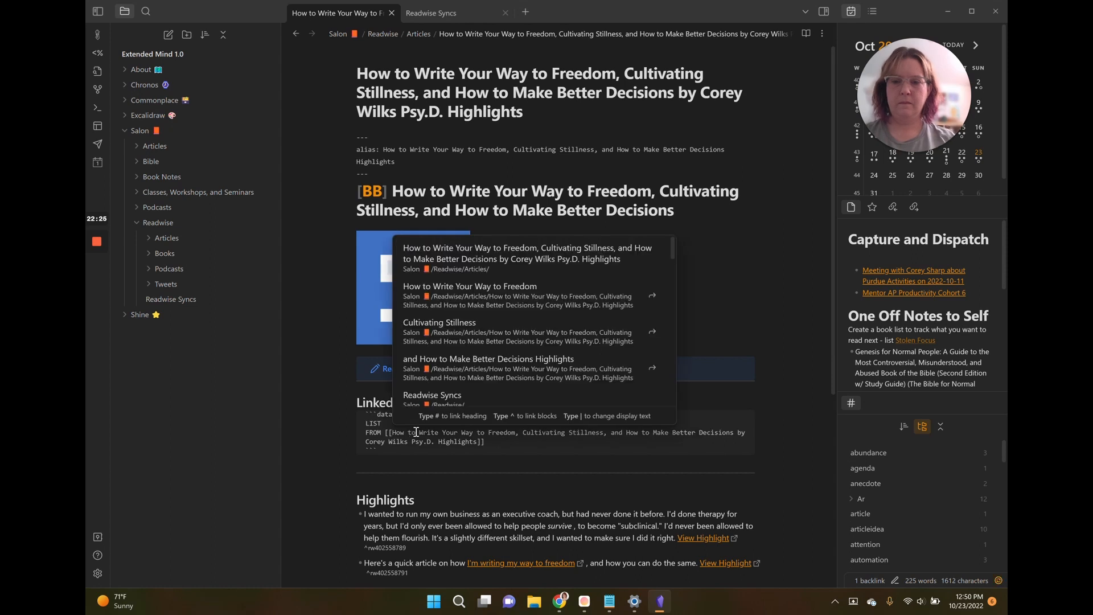
pyautogui.click(470, 265)
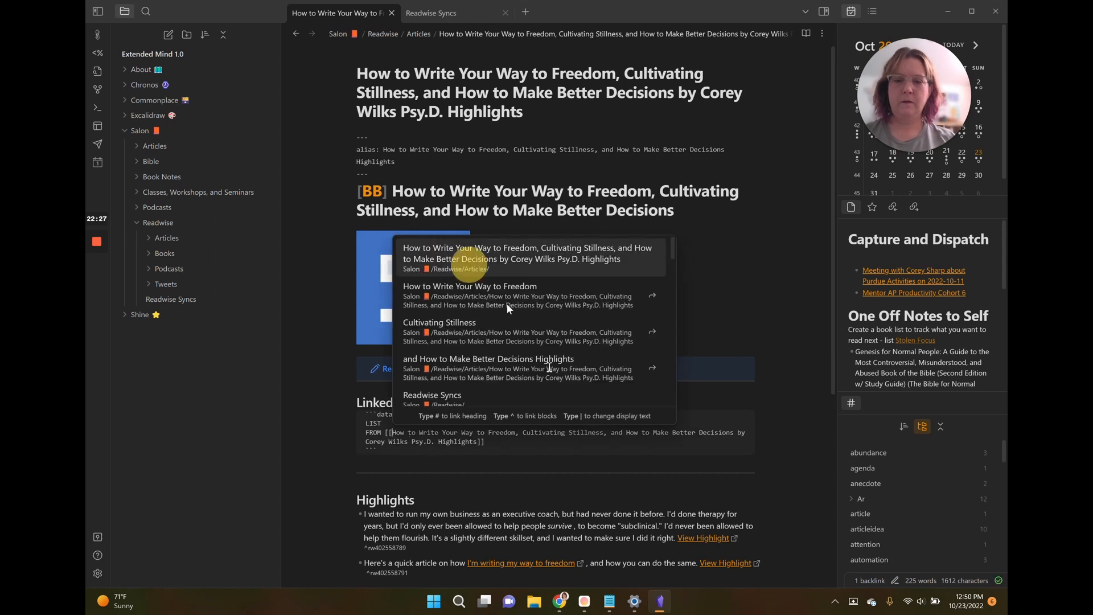
pyautogui.click(558, 514)
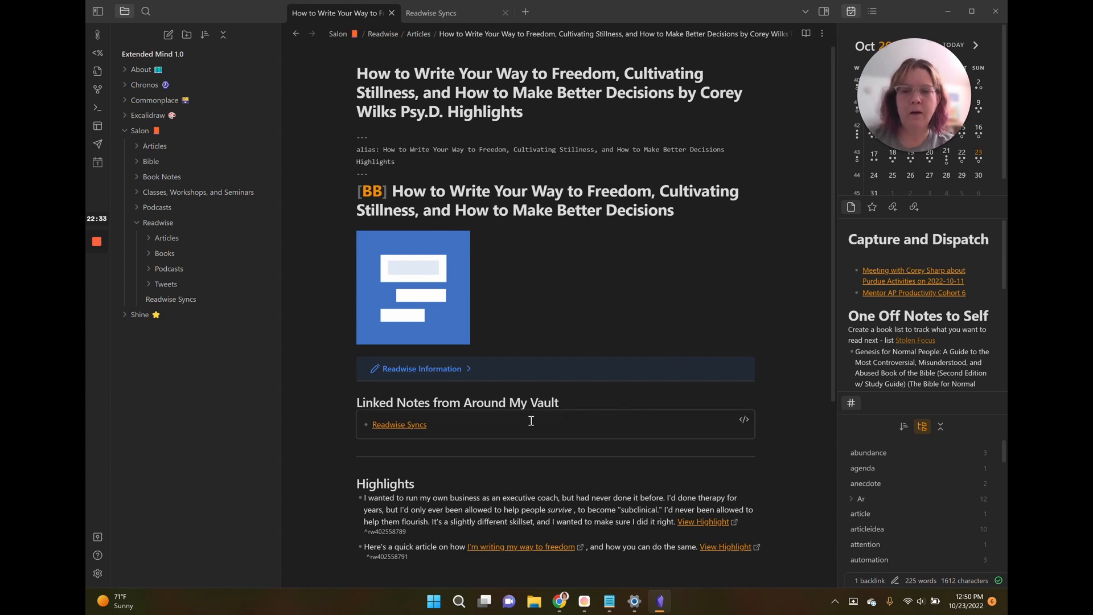
pyautogui.moveTo(403, 428)
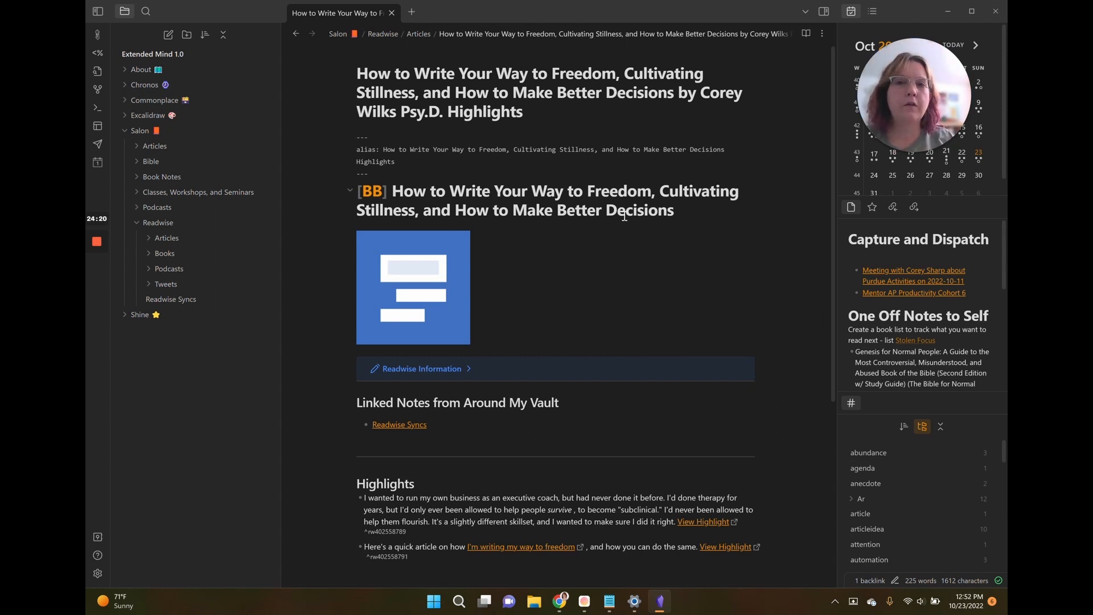
# - Open the "Everything in Its Place" highlights note from the Readwise Books folder and preview its linked notes "Give Your Intention your Attention" and "Time Stacking"
pyautogui.click(148, 254)
pyautogui.scroll(-7, 214, 358)
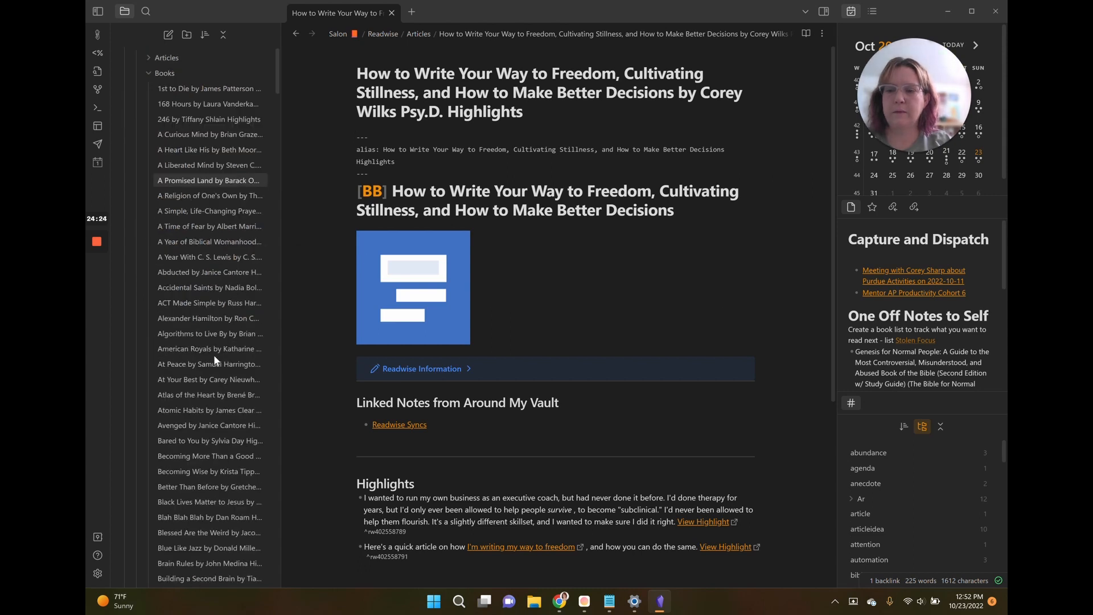
pyautogui.scroll(-8, 214, 358)
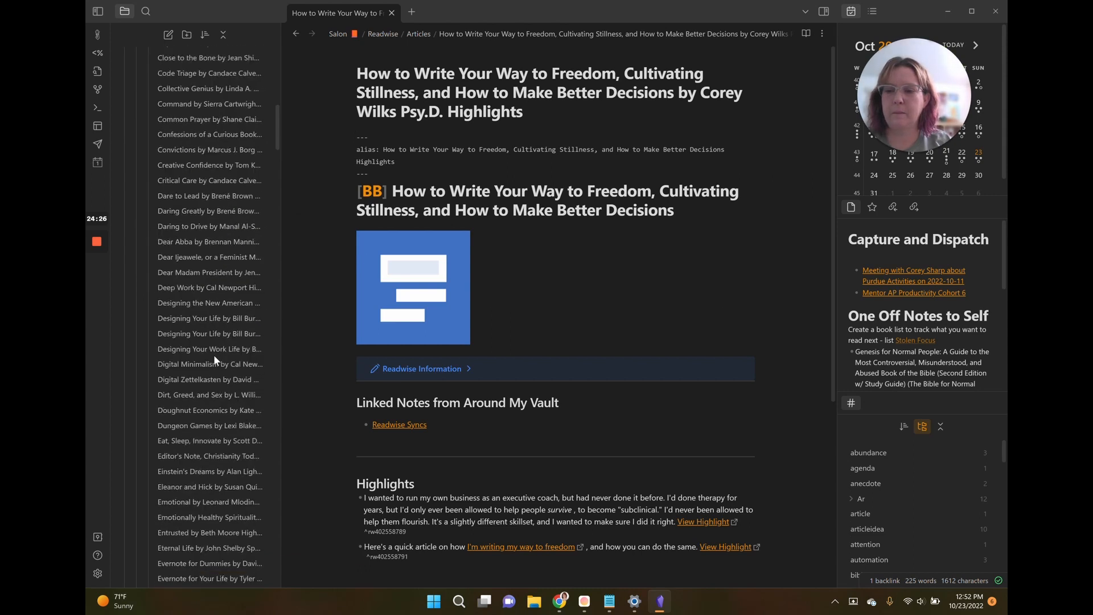
pyautogui.scroll(-1, 192, 419)
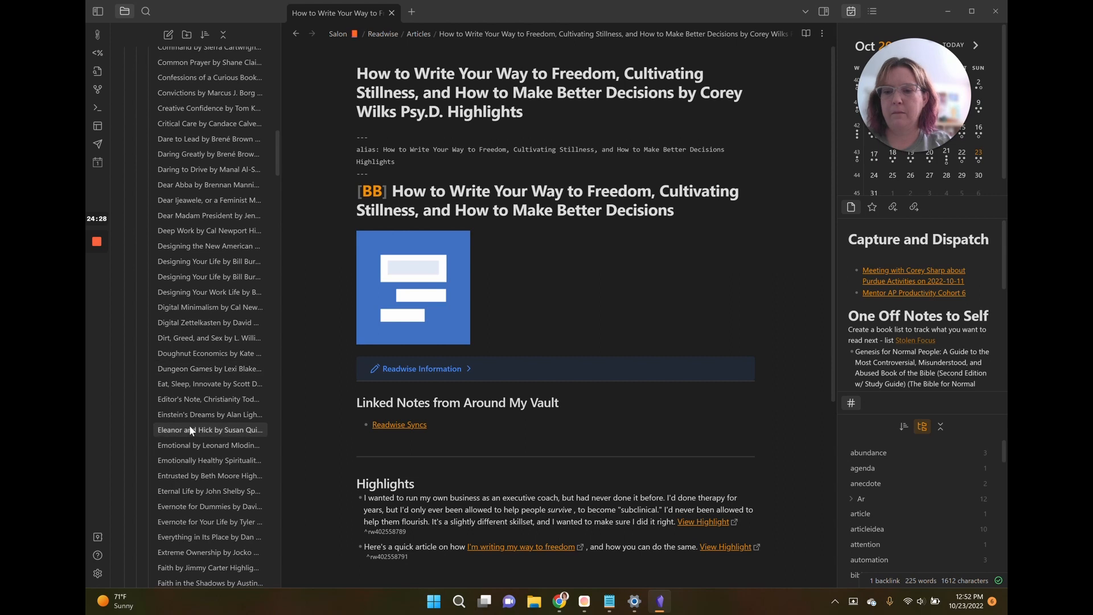
pyautogui.scroll(-1, 183, 430)
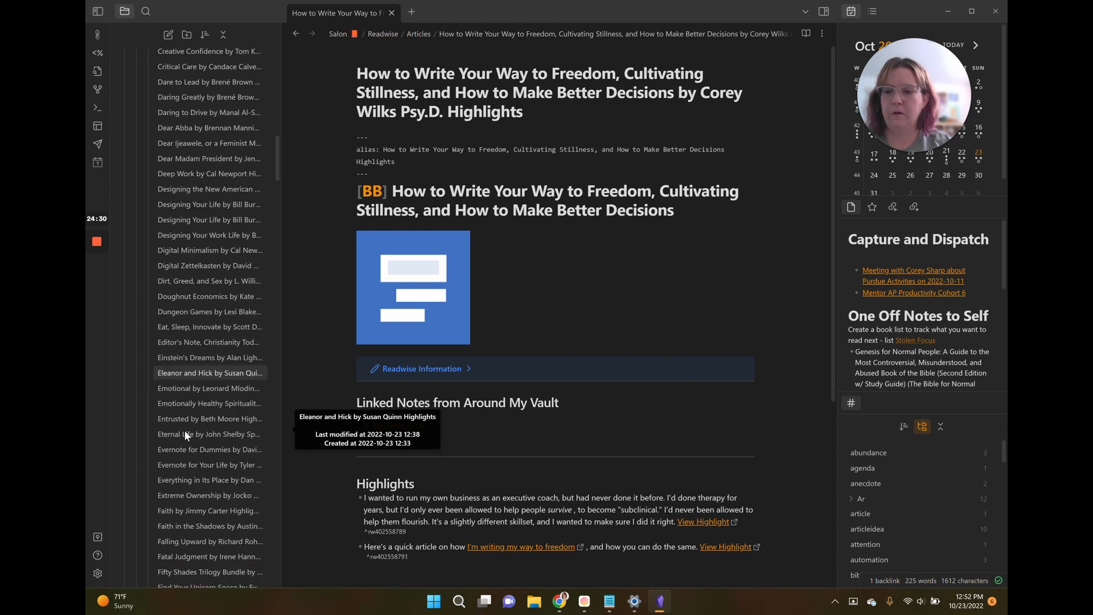
pyautogui.click(184, 480)
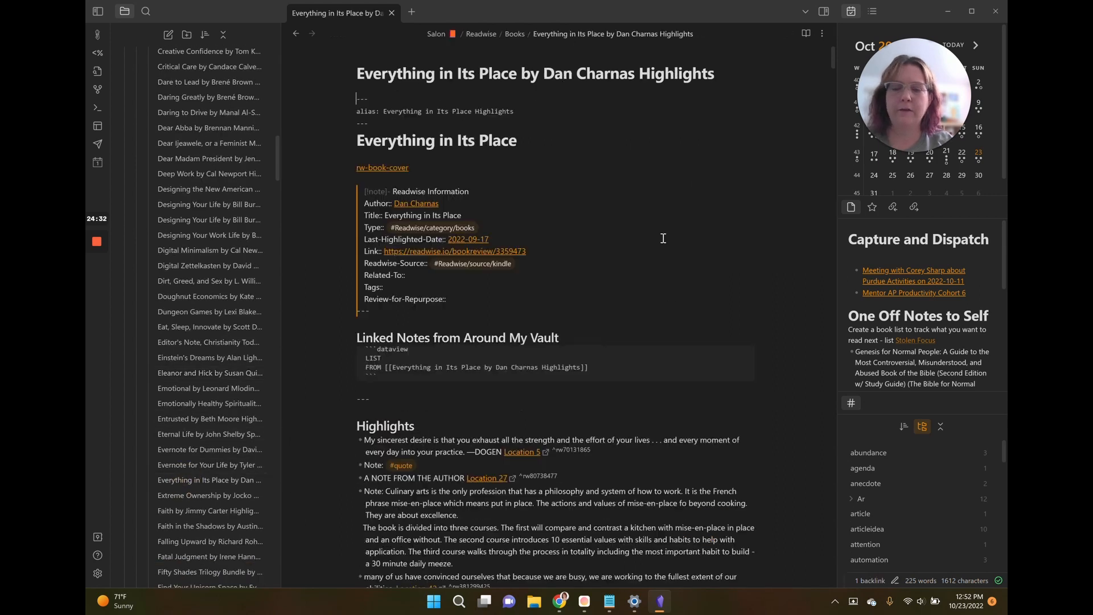
pyautogui.moveTo(471, 357)
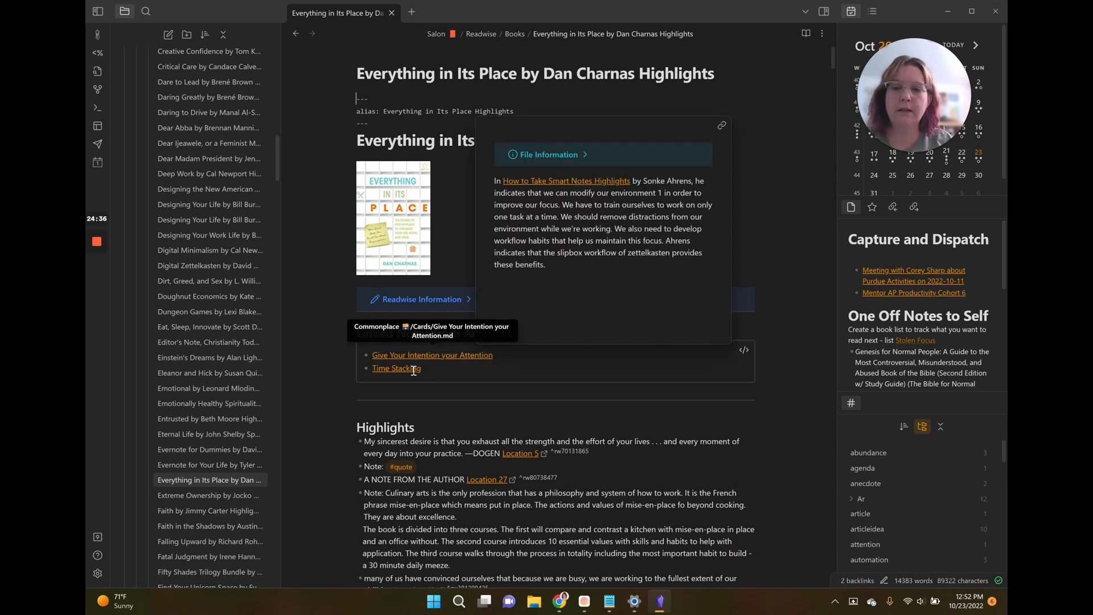
pyautogui.moveTo(414, 376)
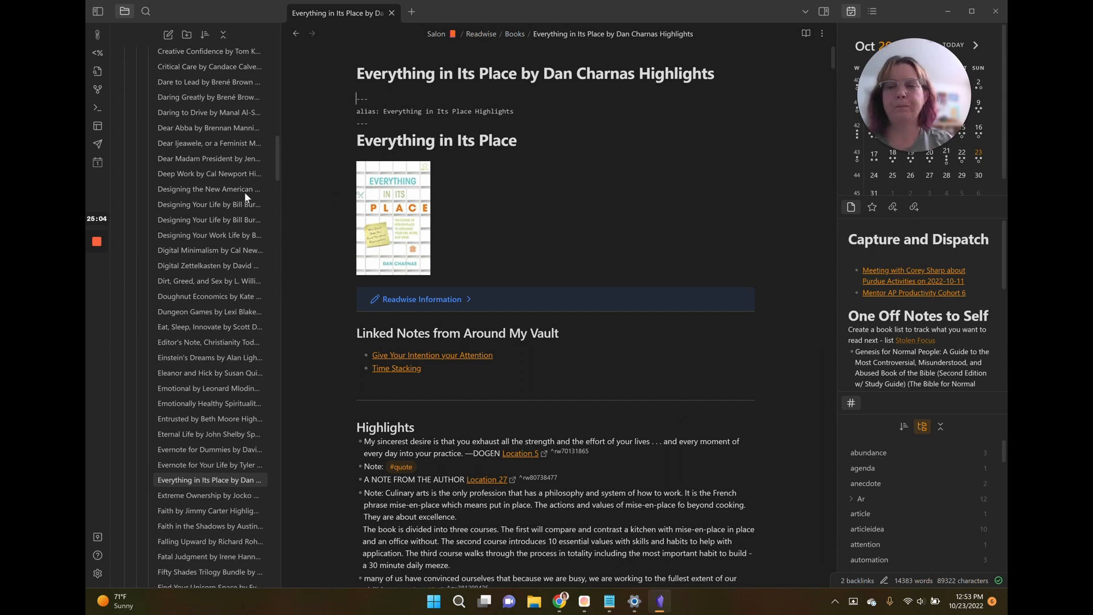
pyautogui.moveTo(96, 247)
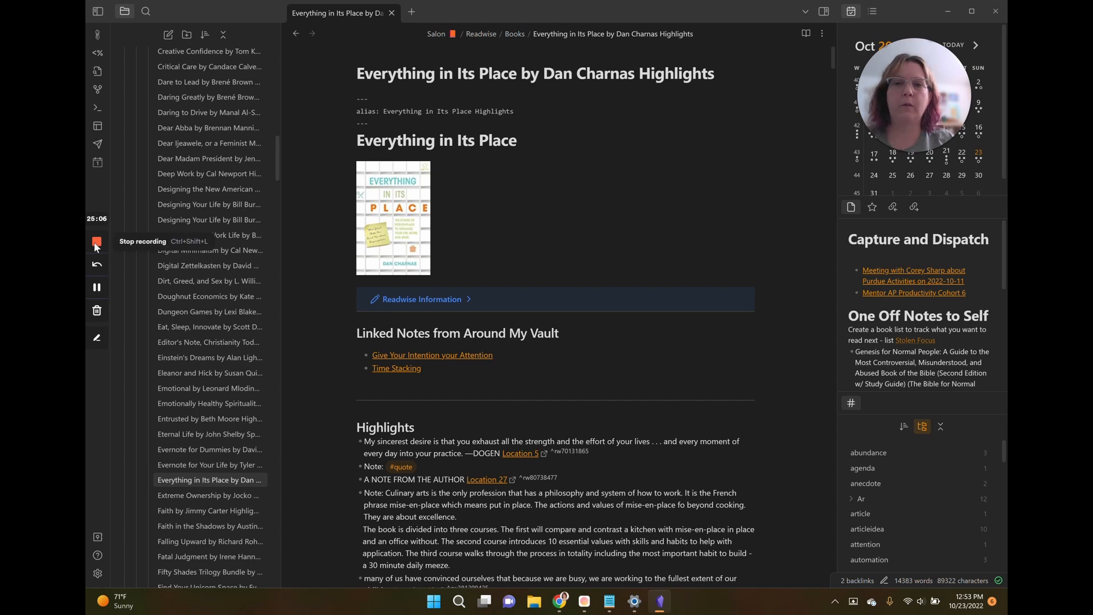